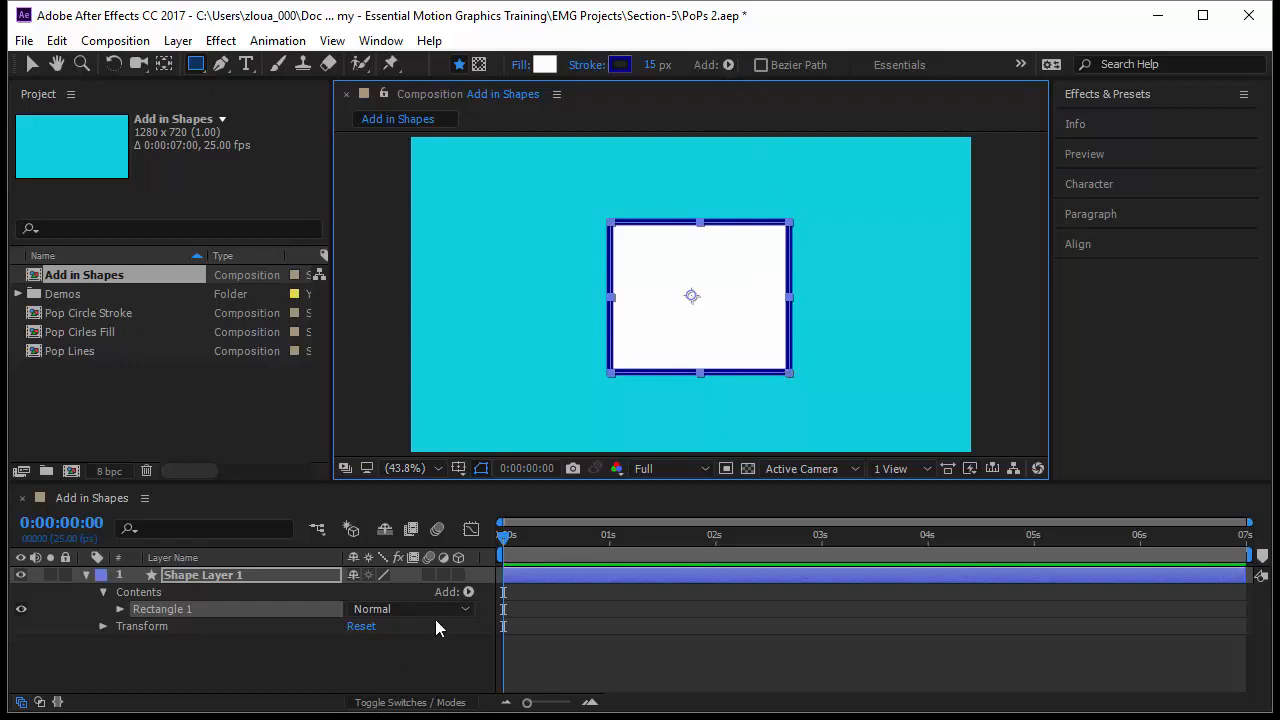
Delete the existing shape layer with the white rectangle and create a new empty shape layer
{"action": "left_click", "coordinate": [467, 592]}
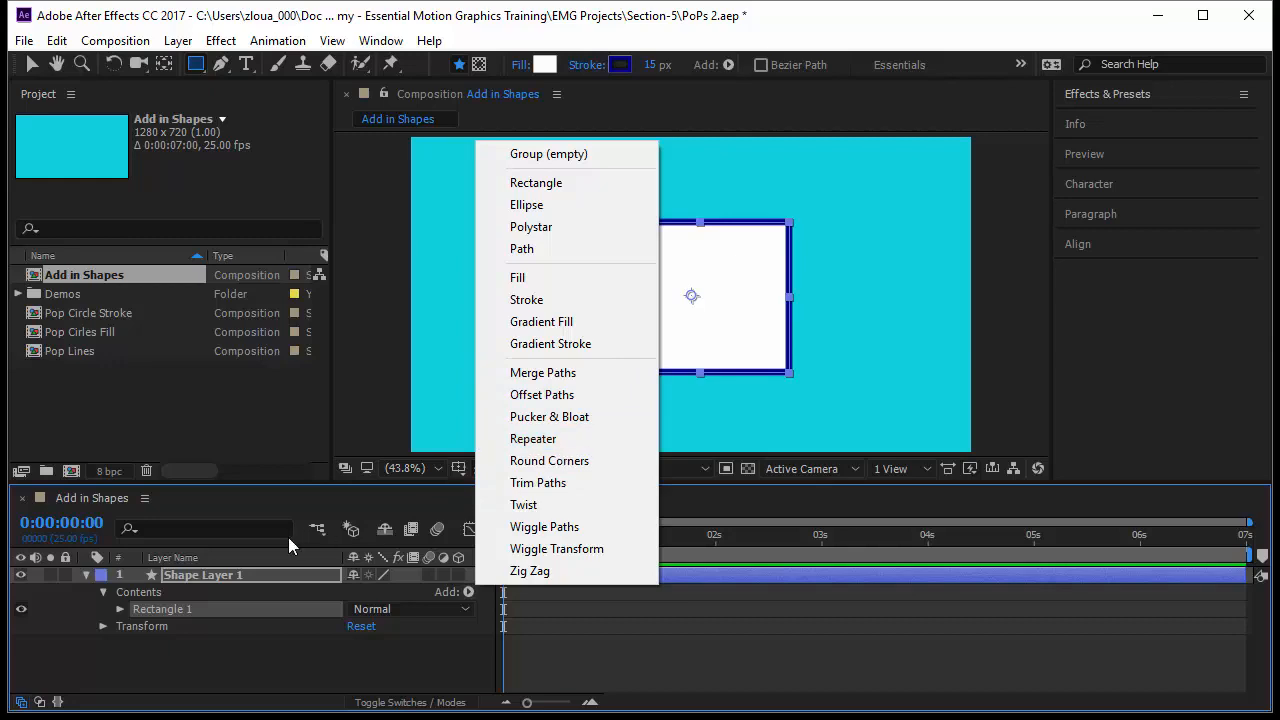
{"action": "left_click", "coordinate": [264, 578]}
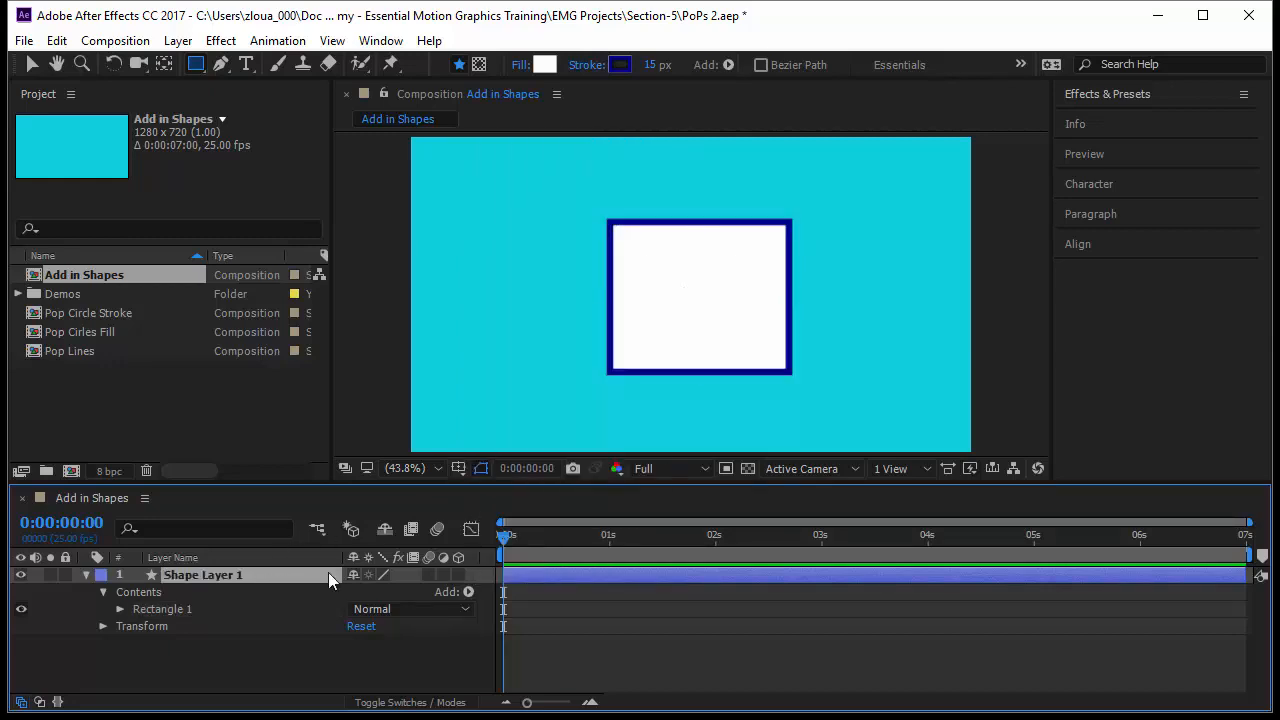
{"action": "key", "text": "Delete"}
{"action": "left_click", "coordinate": [178, 40]}
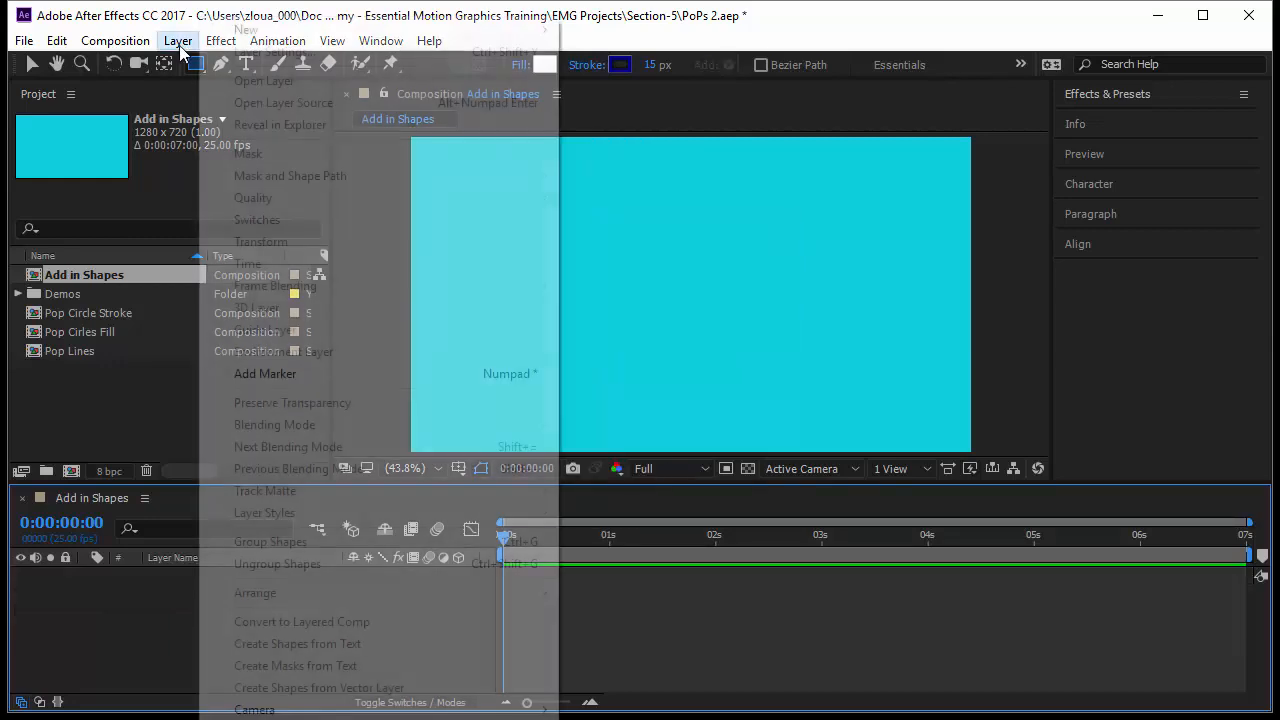
{"action": "mouse_move", "coordinate": [266, 34]}
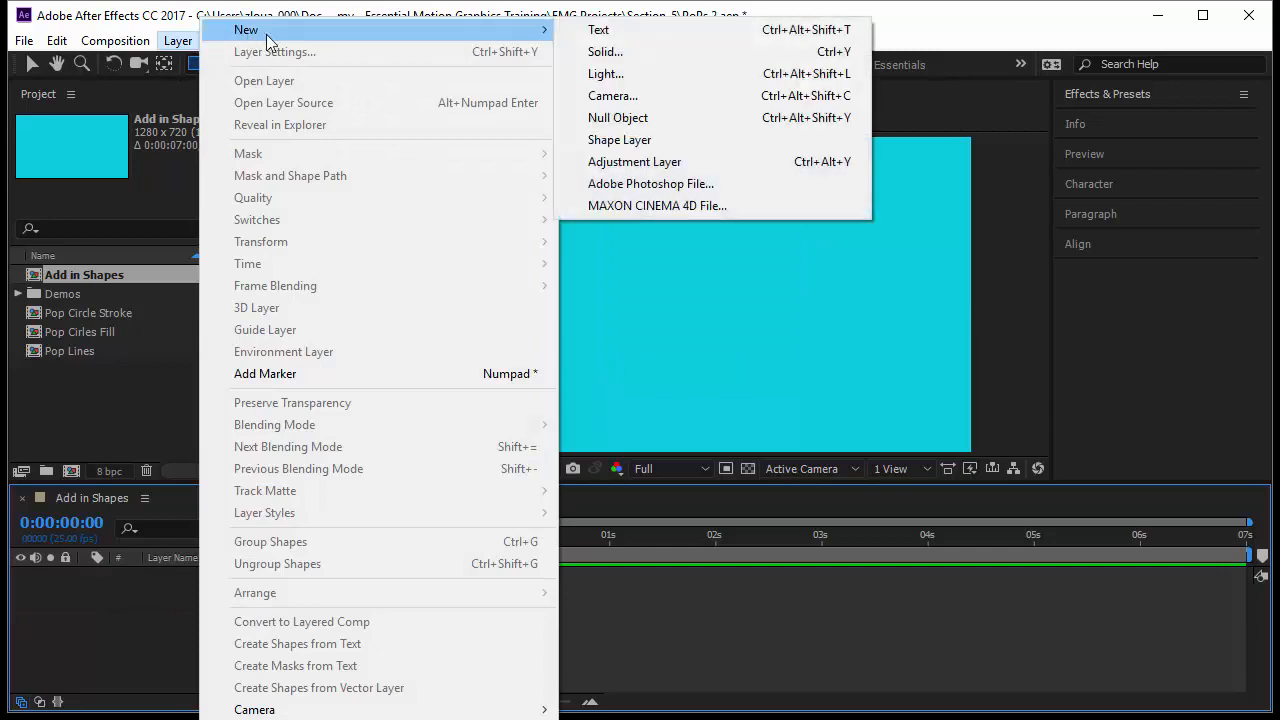
{"action": "left_click", "coordinate": [669, 141]}
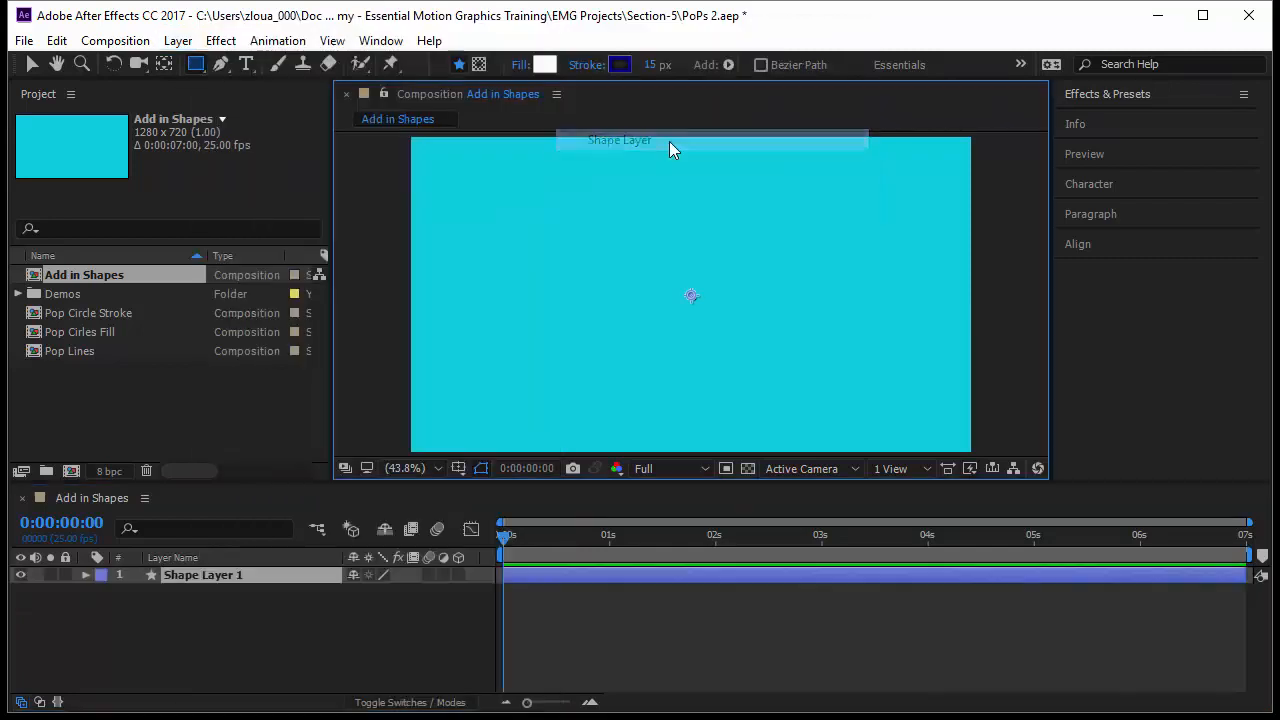
Add an empty group to the new shape layer's contents and rename it "Group of Shapes"
{"action": "left_click", "coordinate": [86, 575]}
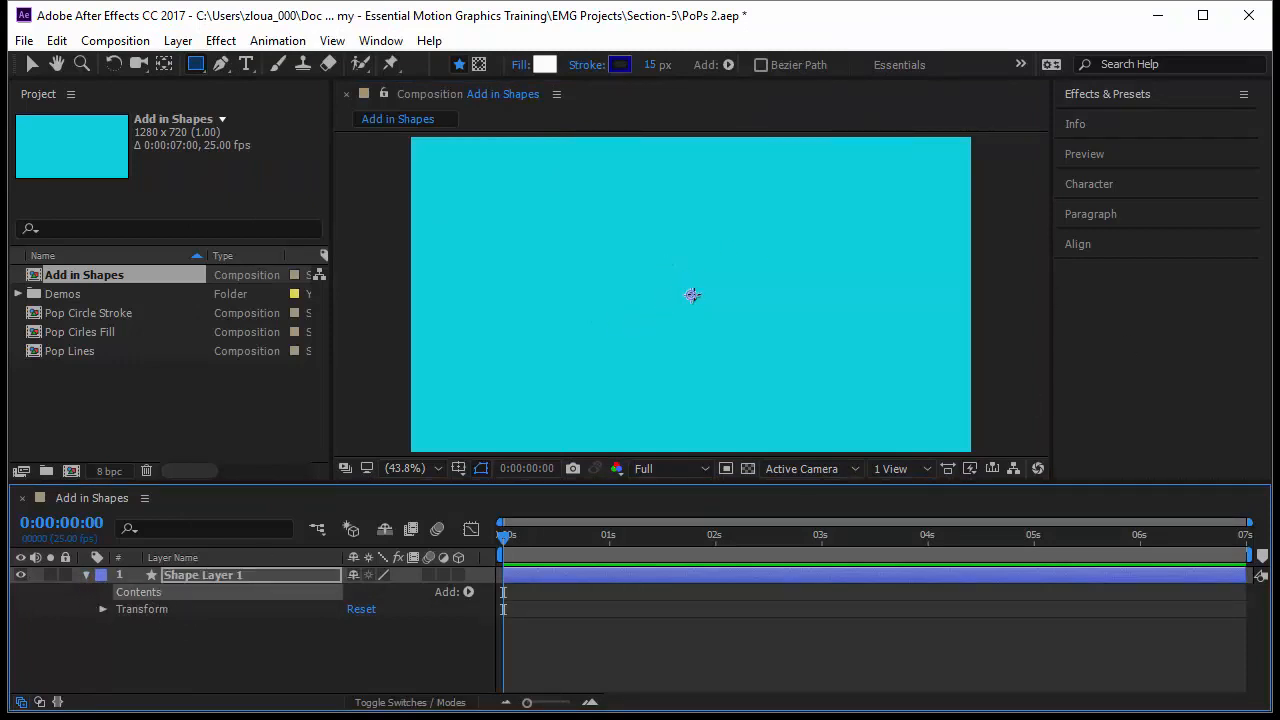
{"action": "left_click", "coordinate": [468, 592]}
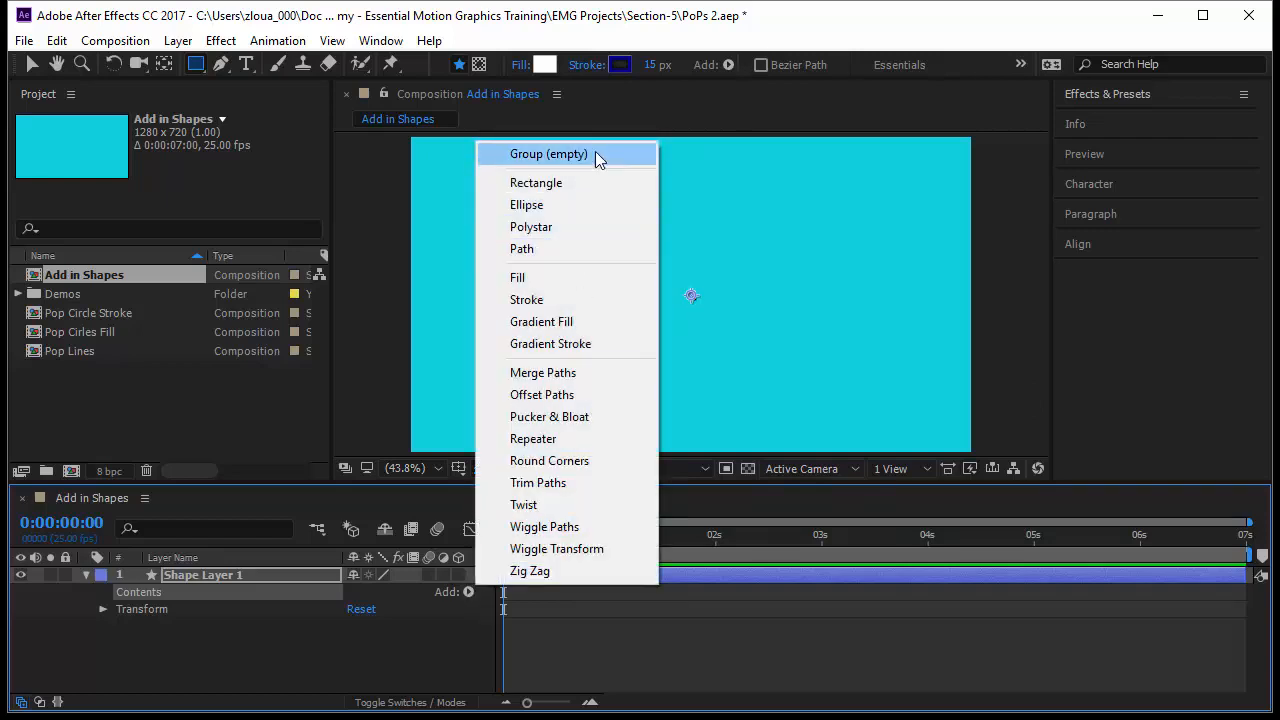
{"action": "left_click", "coordinate": [595, 154]}
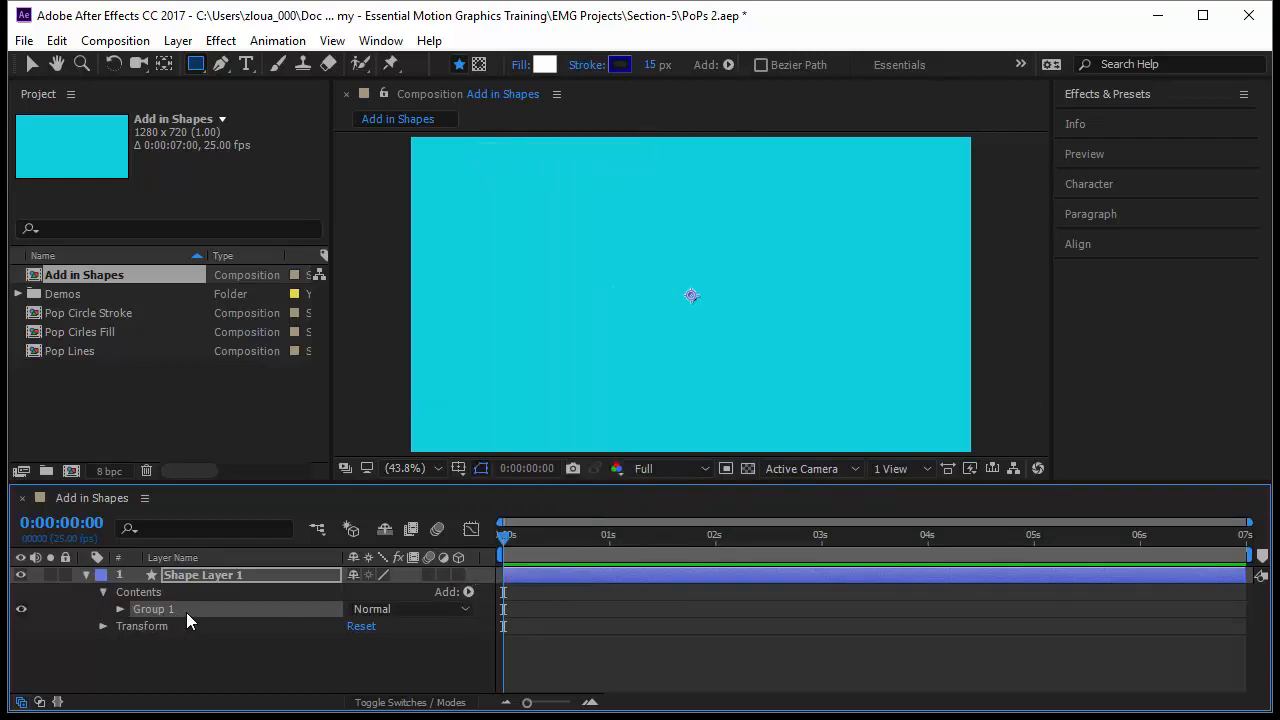
{"action": "key", "text": "Return"}
{"action": "type", "text": "G"}
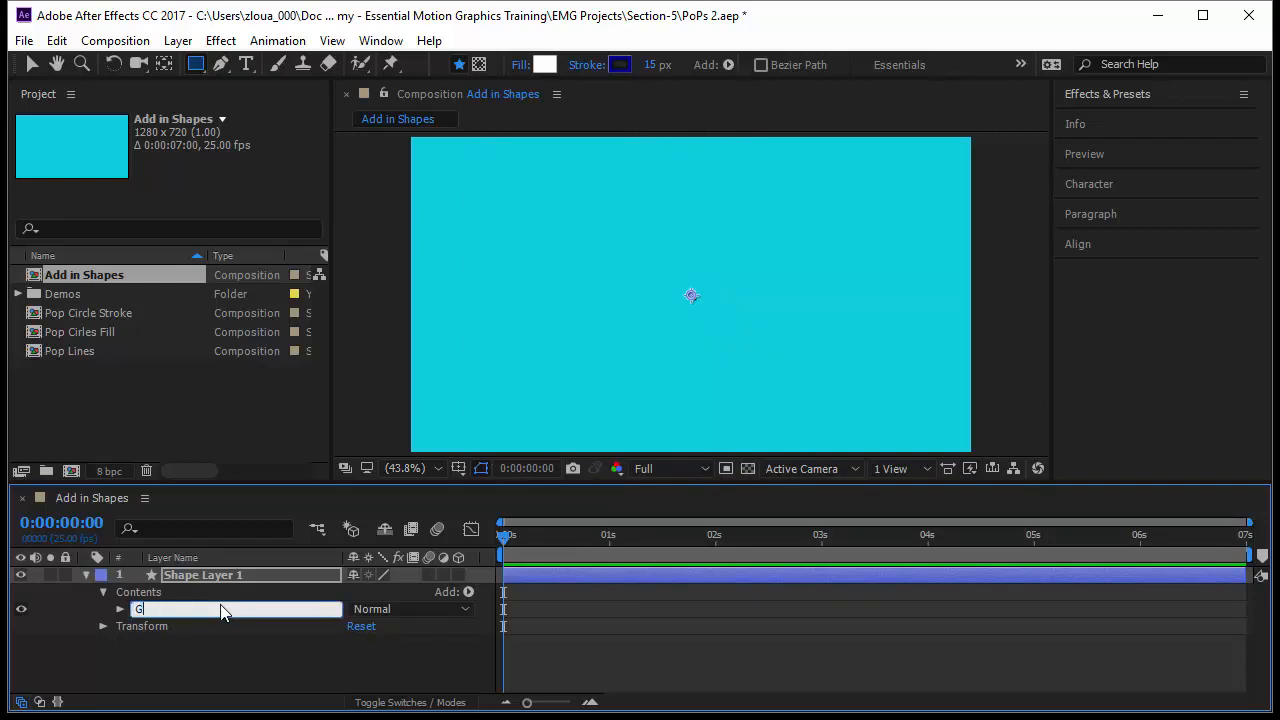
{"action": "type", "text": "roup of Shapes"}
{"action": "key", "text": "Return"}
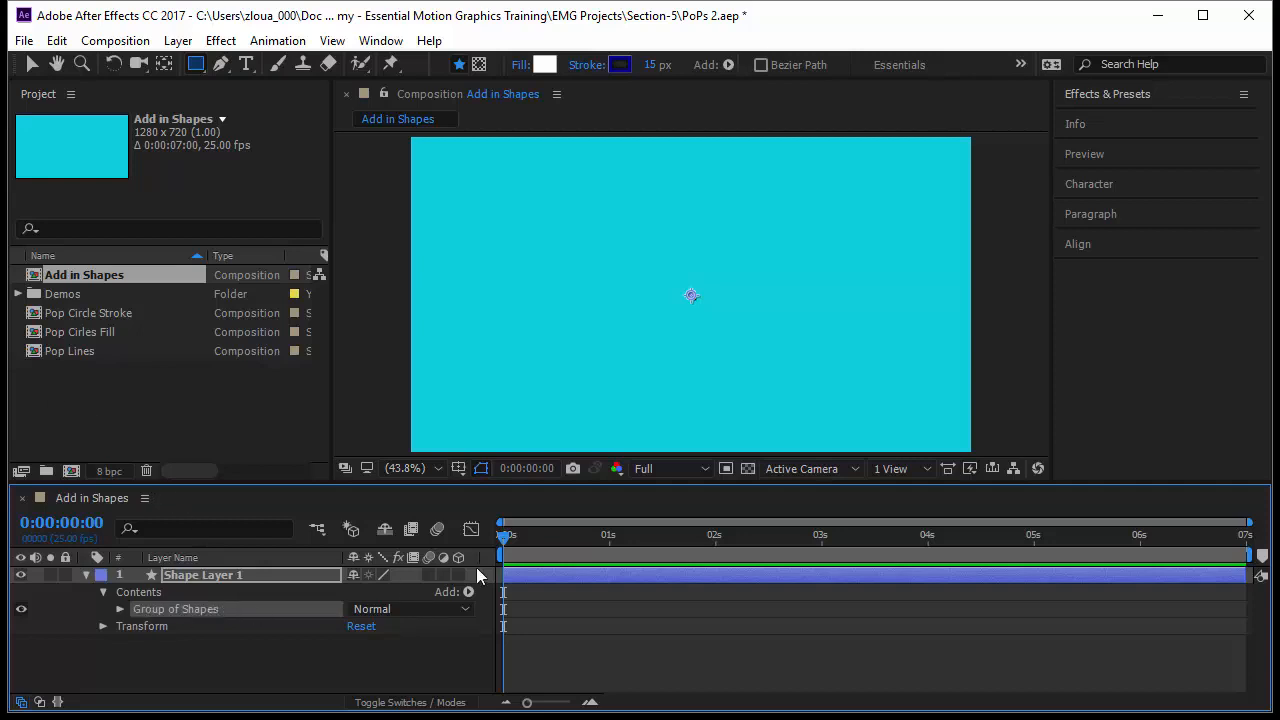
Add a rectangle path inside Group of Shapes
{"action": "left_click", "coordinate": [469, 592]}
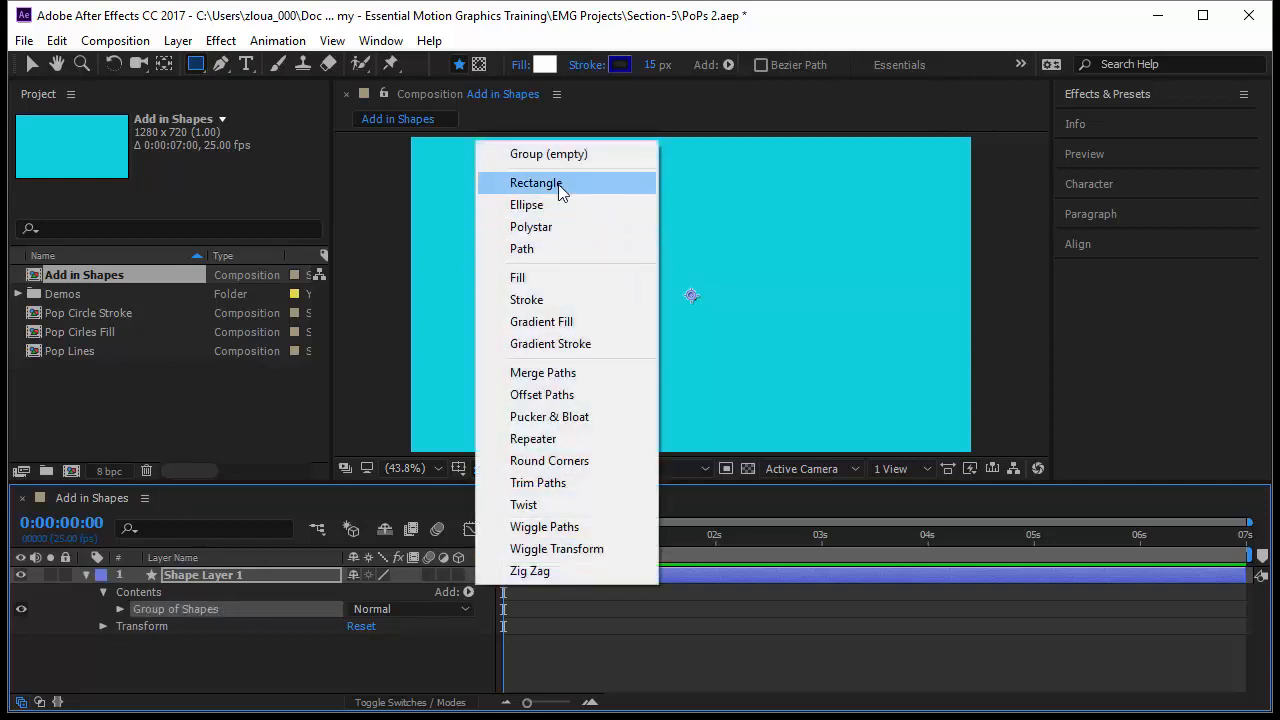
{"action": "left_click", "coordinate": [558, 184]}
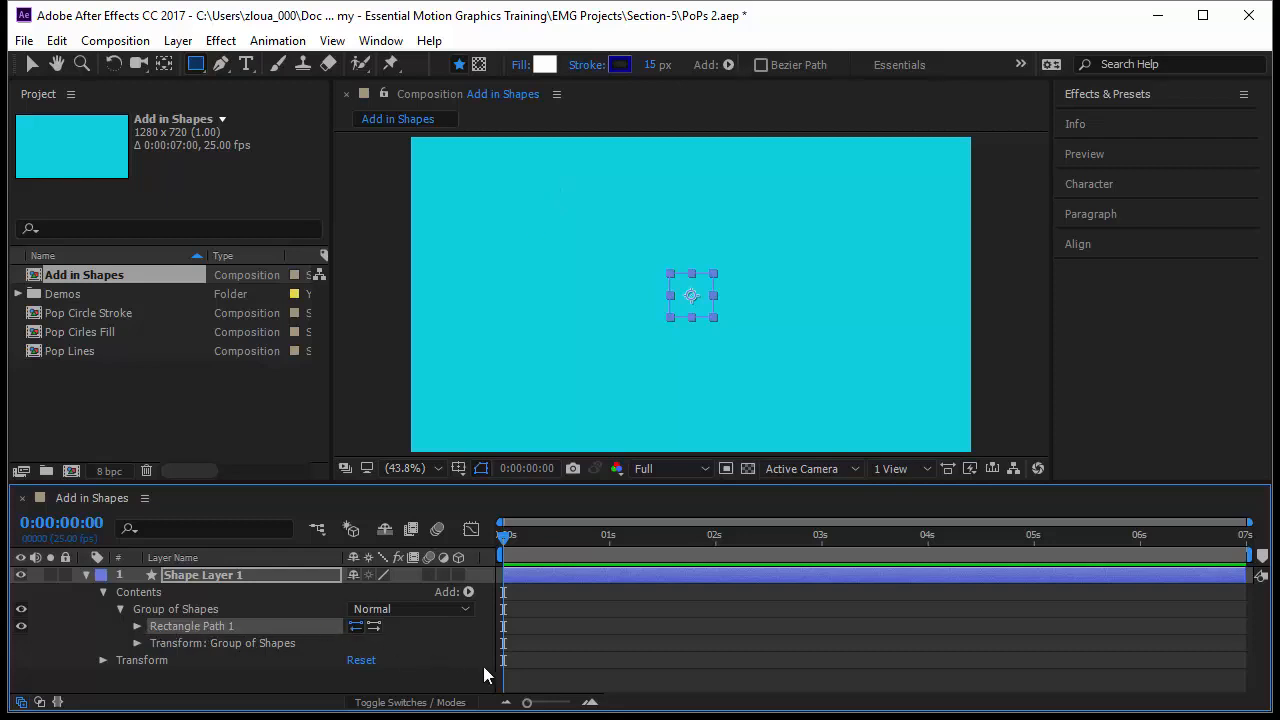
{"action": "left_click", "coordinate": [528, 675]}
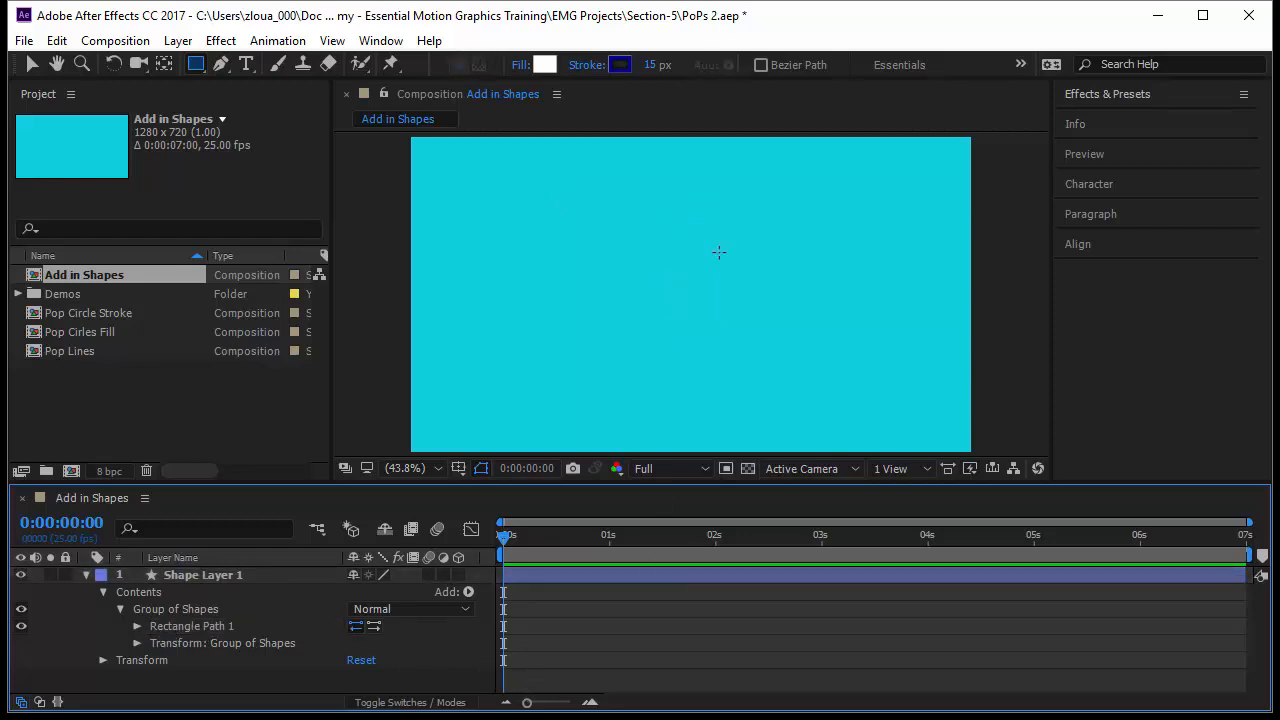
{"action": "left_click", "coordinate": [184, 627]}
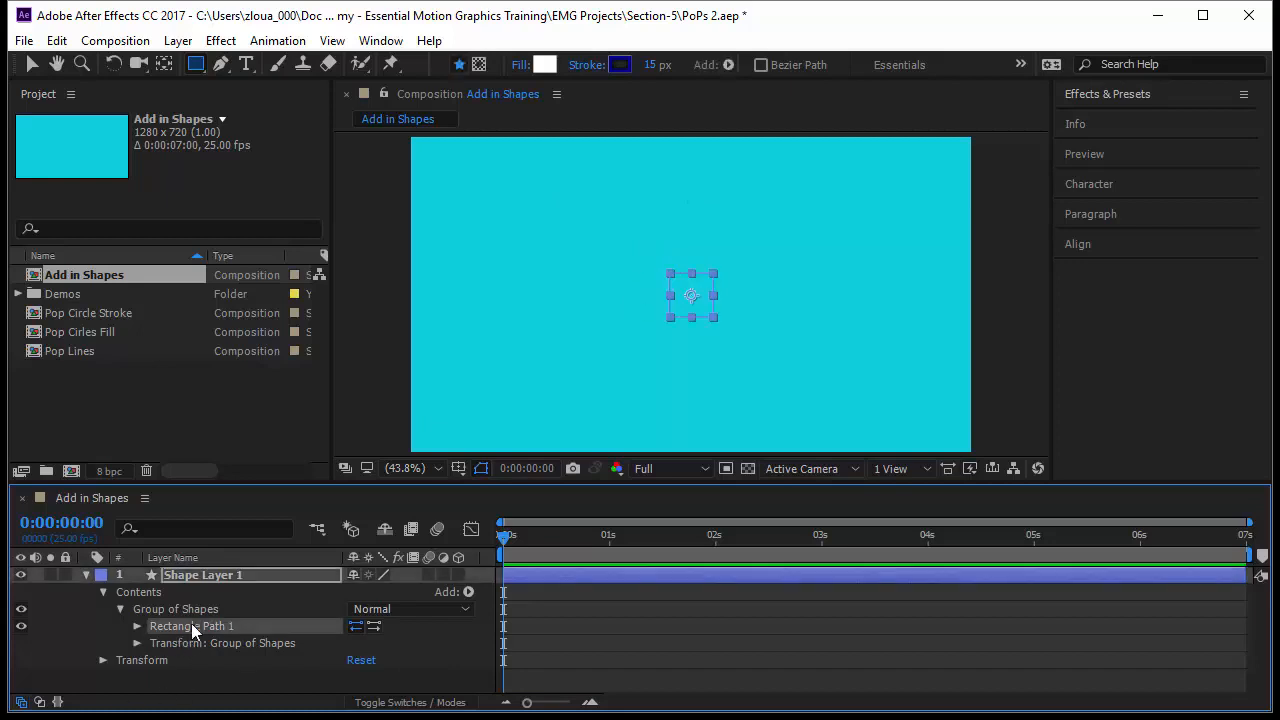
Add a fill to Group of Shapes and set its color to white (FFFFFF)
{"action": "left_click", "coordinate": [148, 606]}
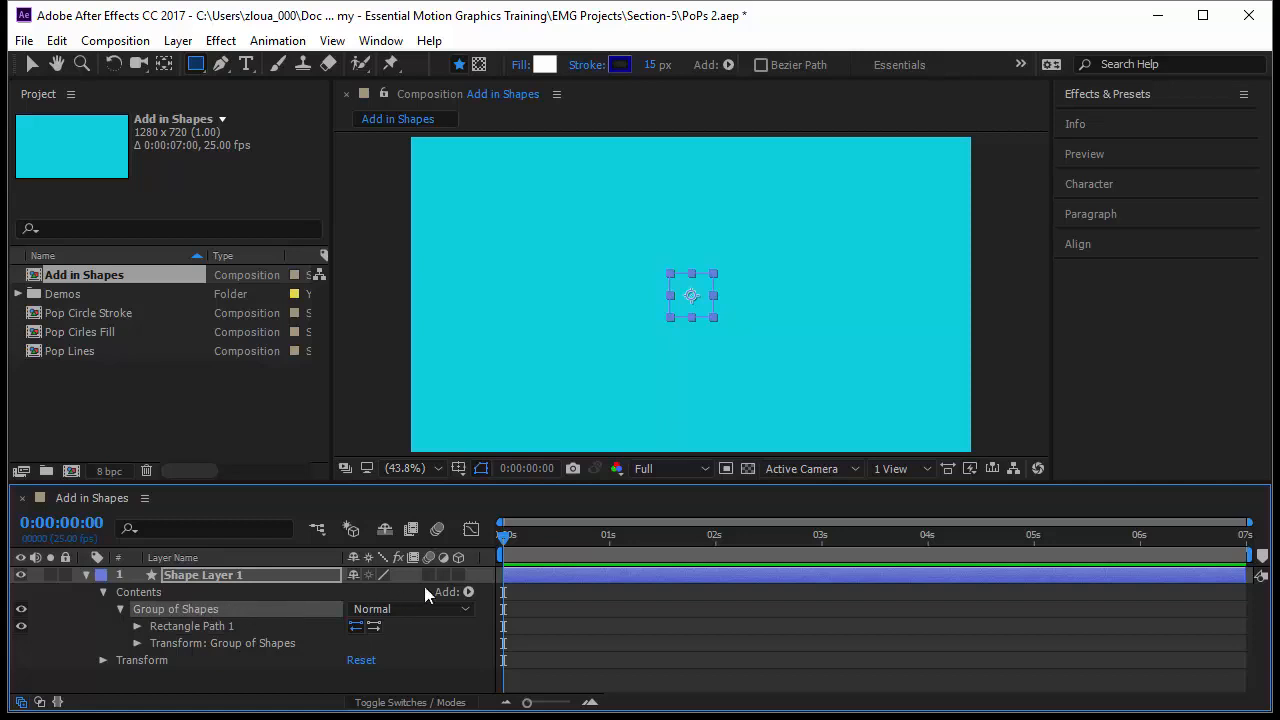
{"action": "left_click", "coordinate": [468, 592]}
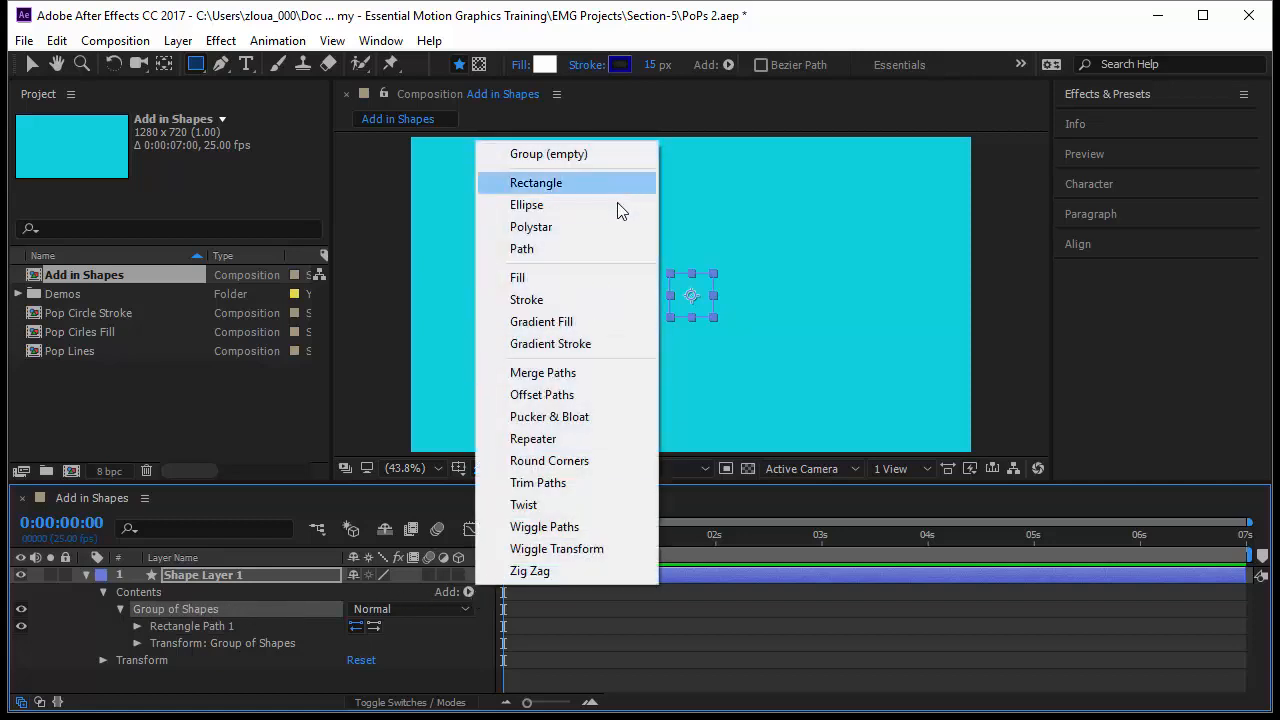
{"action": "left_click", "coordinate": [602, 283]}
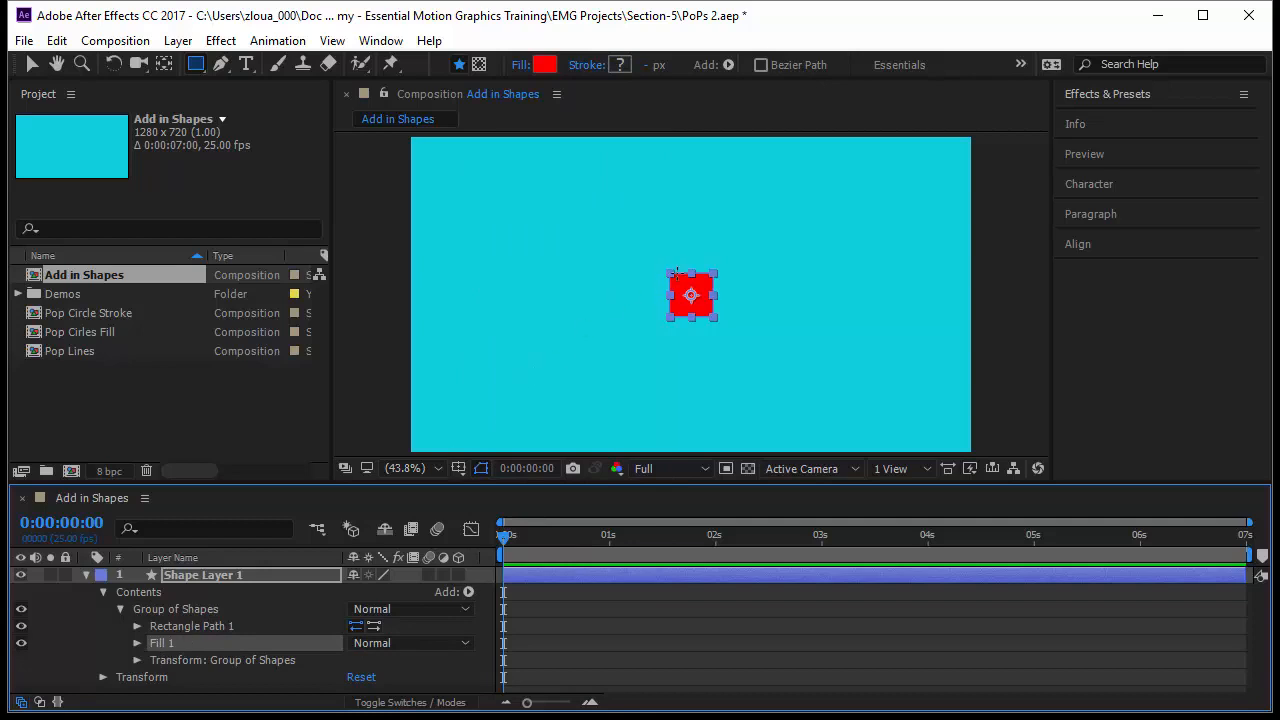
{"action": "left_click", "coordinate": [138, 643]}
{"action": "left_click", "coordinate": [357, 668]}
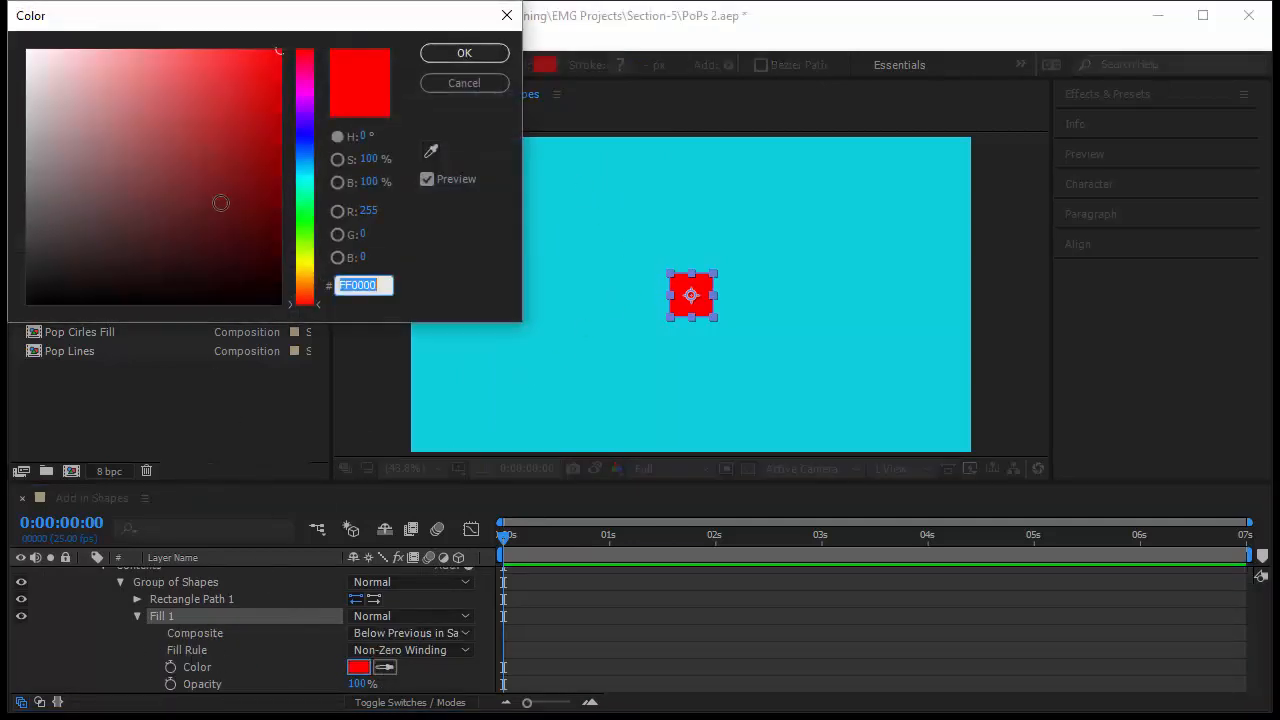
{"action": "left_click_drag", "start_coordinate": [305, 159], "coordinate": [304, 129]}
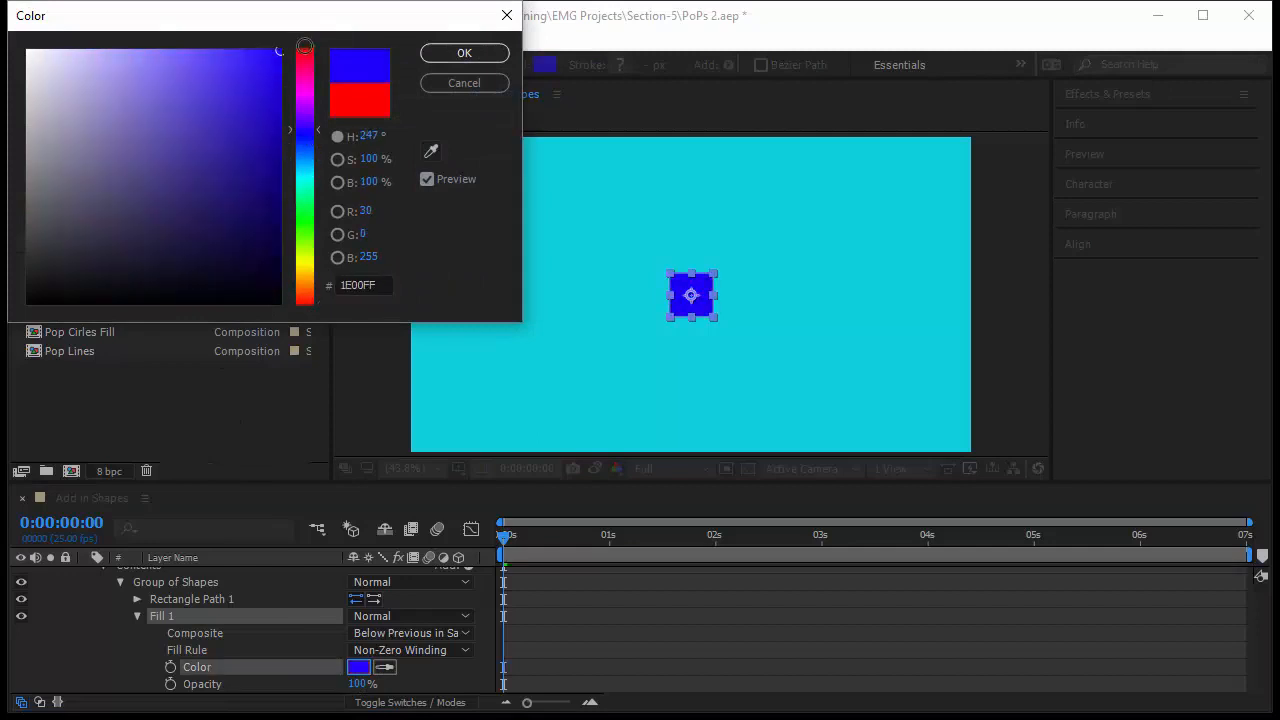
{"action": "left_click_drag", "start_coordinate": [123, 109], "coordinate": [5, 32]}
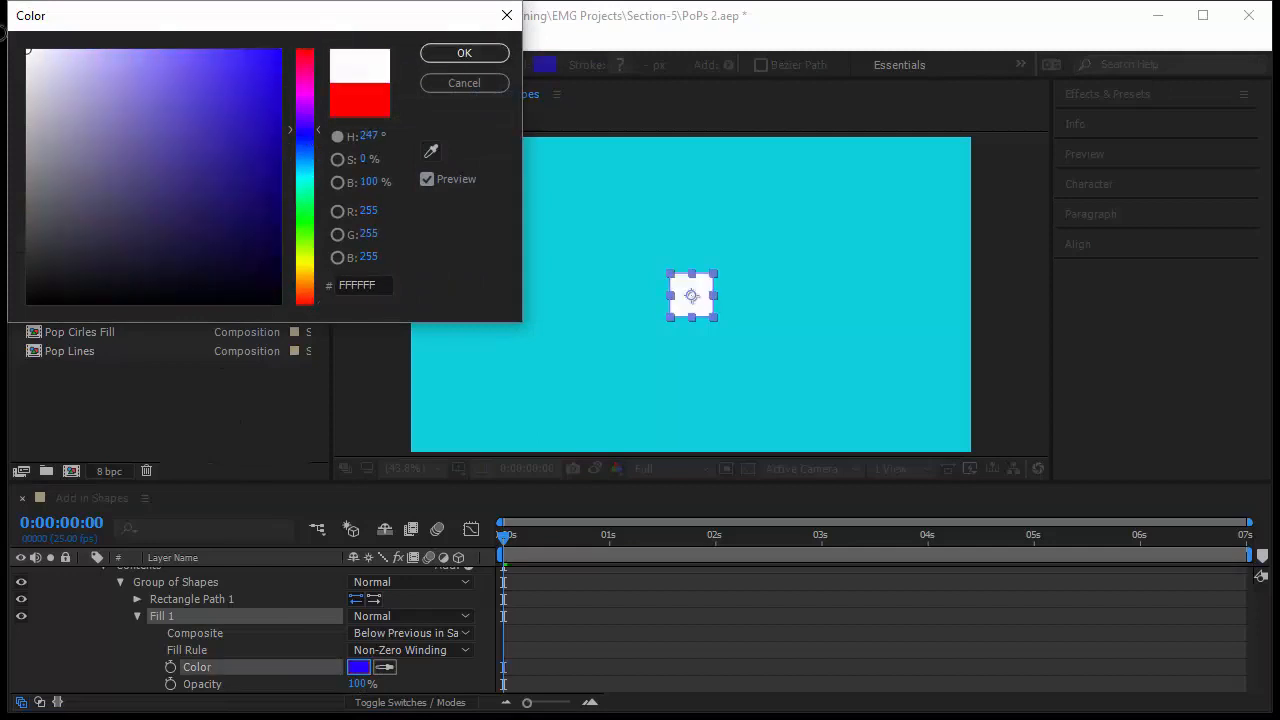
{"action": "left_click", "coordinate": [474, 59]}
{"action": "left_click", "coordinate": [138, 616]}
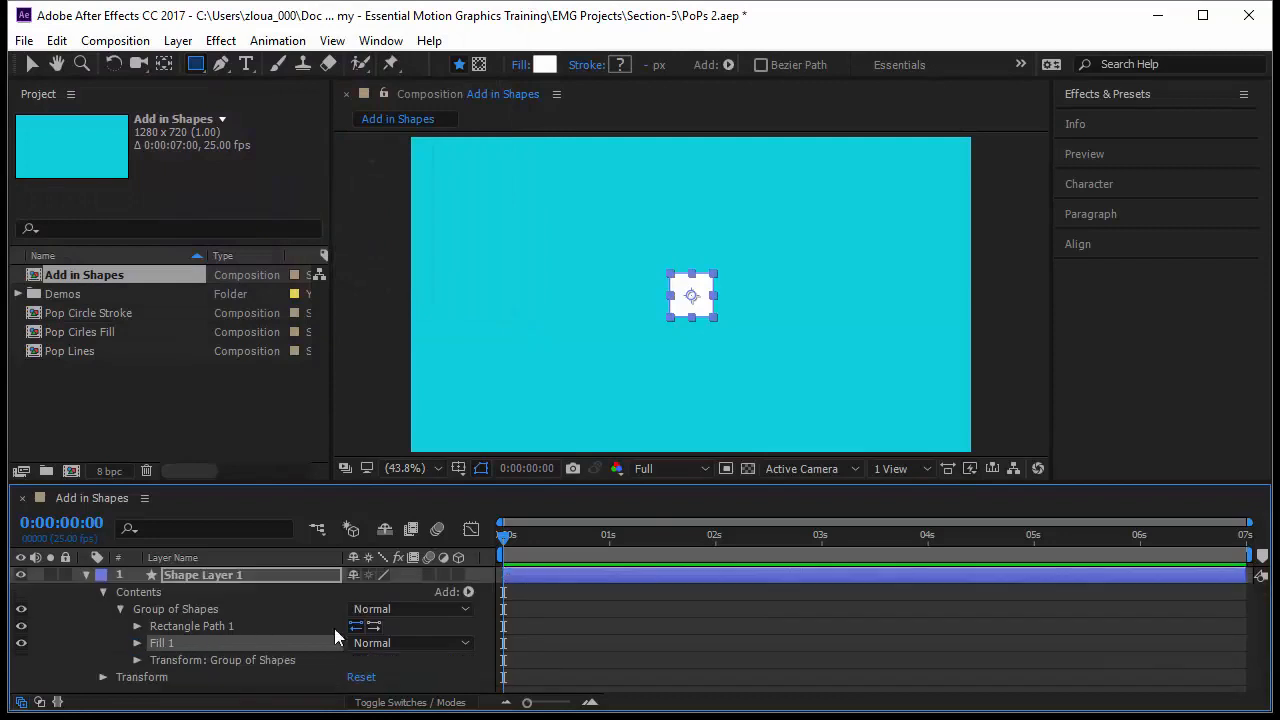
Add a stroke to Group of Shapes with dark blue color 00224B and a stroke width of 20
{"action": "left_click", "coordinate": [467, 592]}
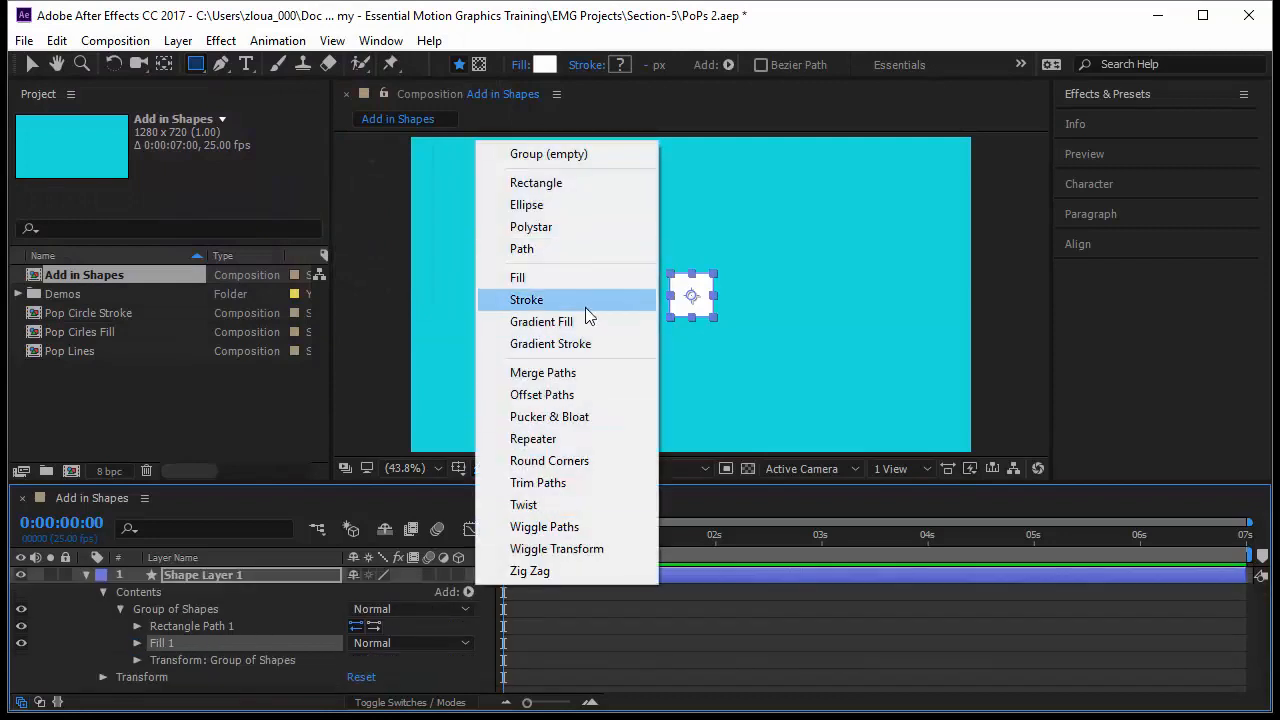
{"action": "left_click", "coordinate": [527, 299]}
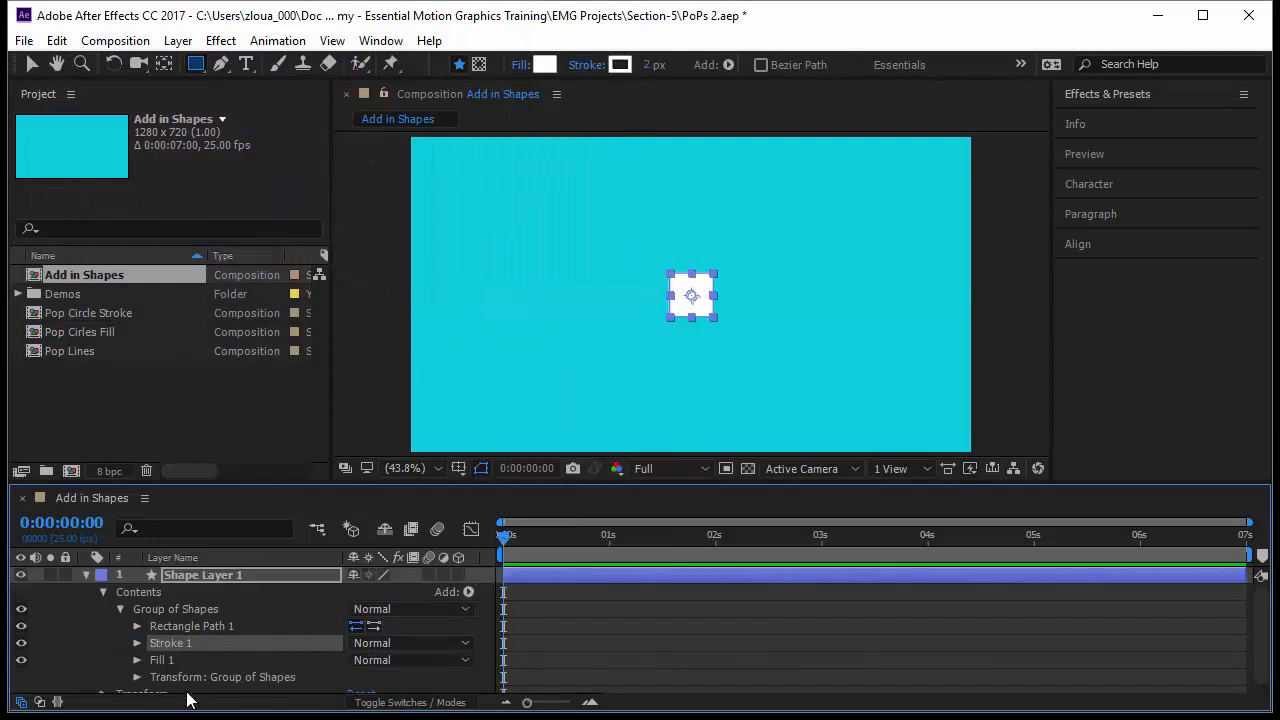
{"action": "left_click", "coordinate": [138, 643]}
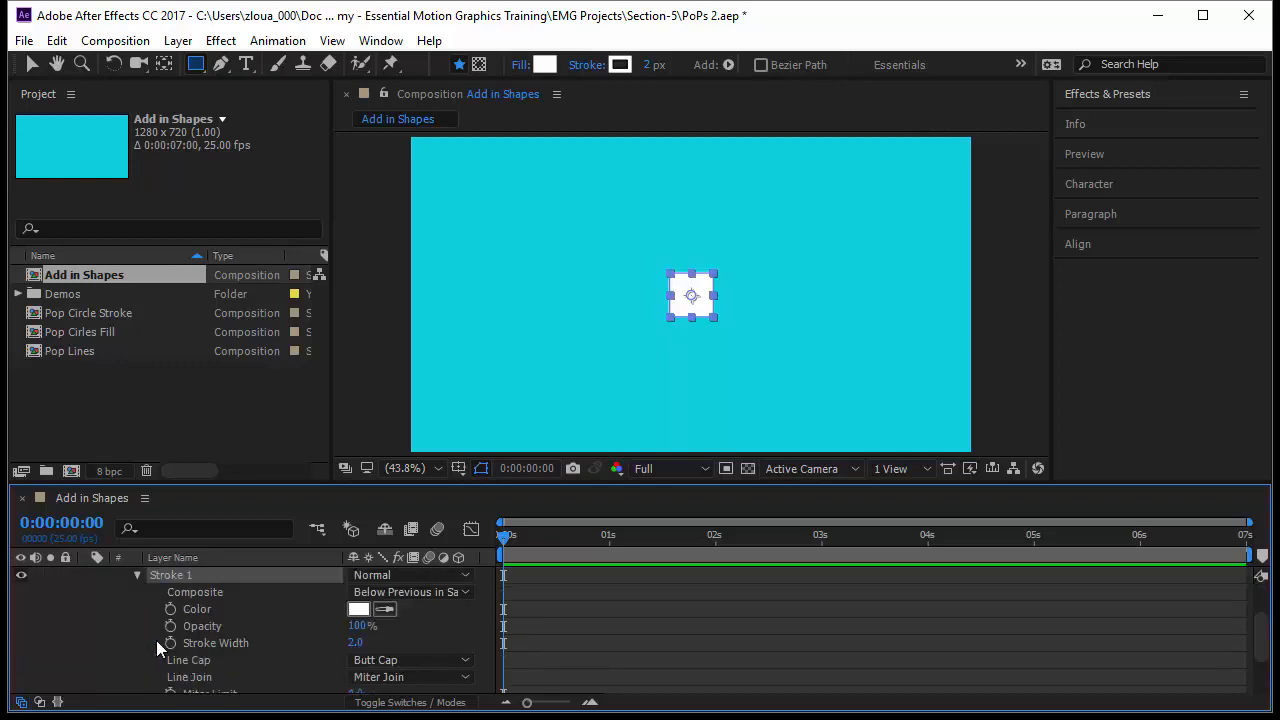
{"action": "left_click", "coordinate": [364, 607]}
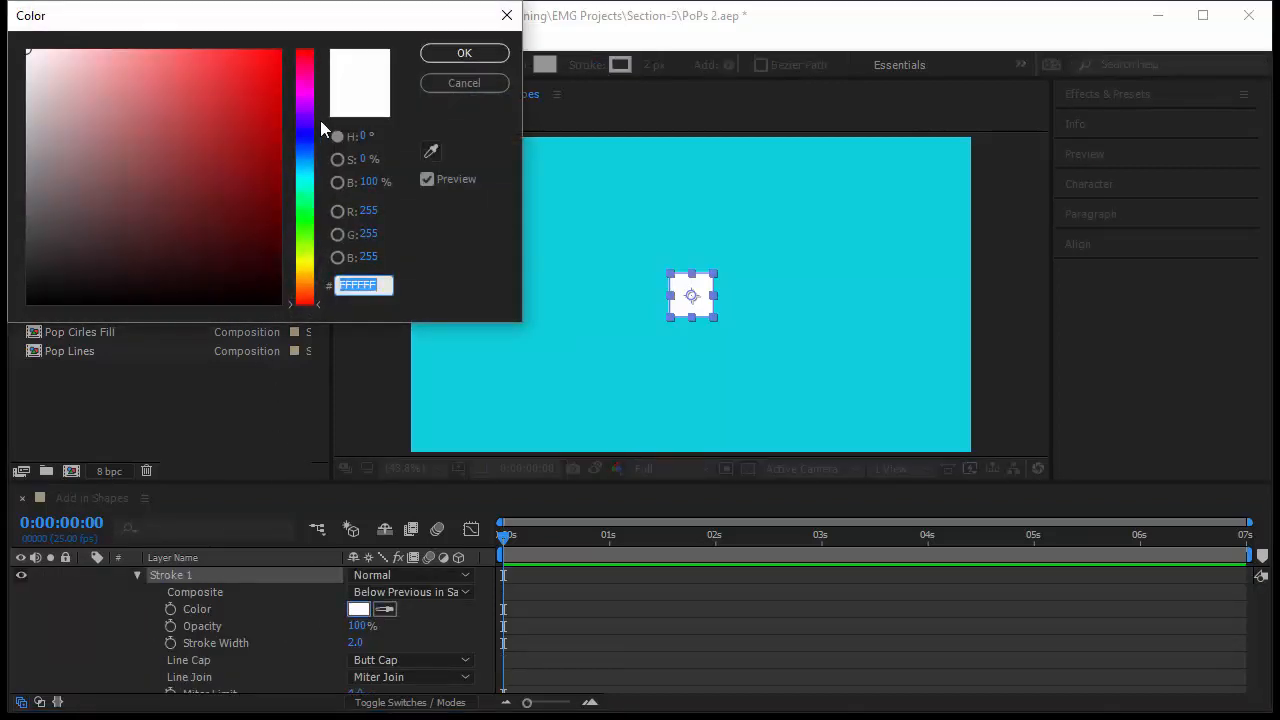
{"action": "left_click_drag", "start_coordinate": [305, 145], "coordinate": [304, 153]}
{"action": "left_click", "coordinate": [283, 228]}
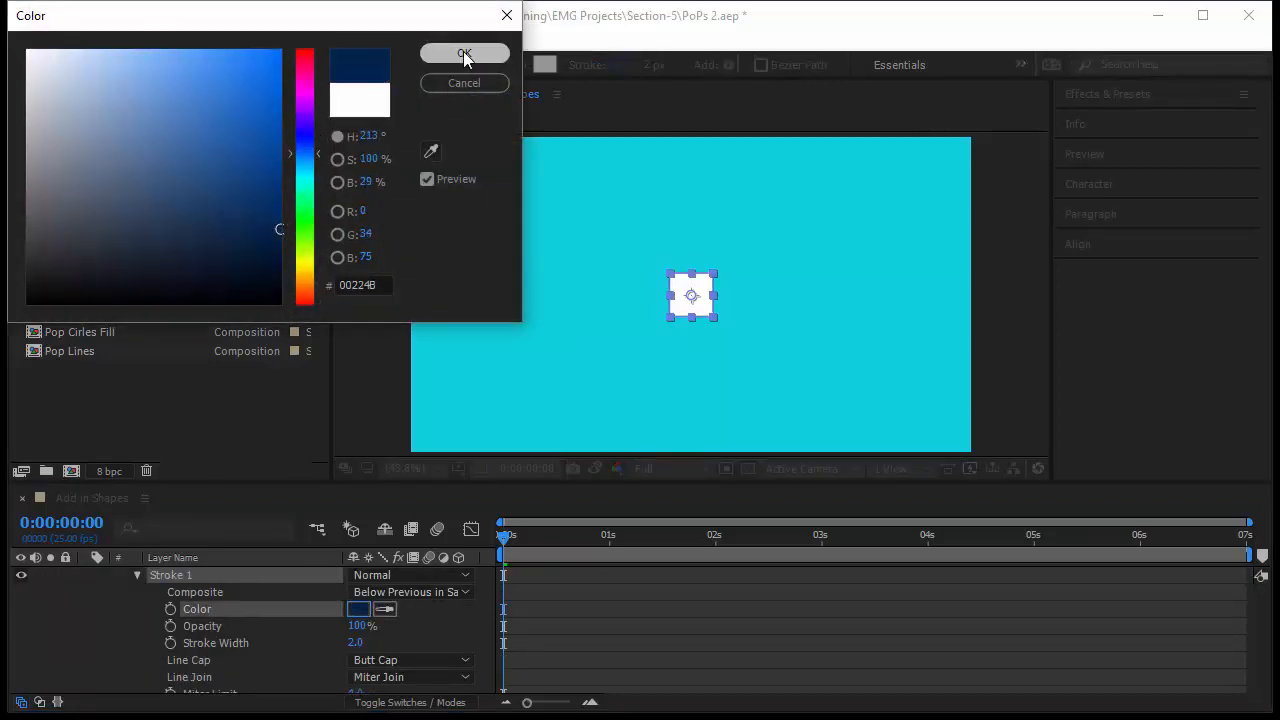
{"action": "left_click", "coordinate": [463, 52]}
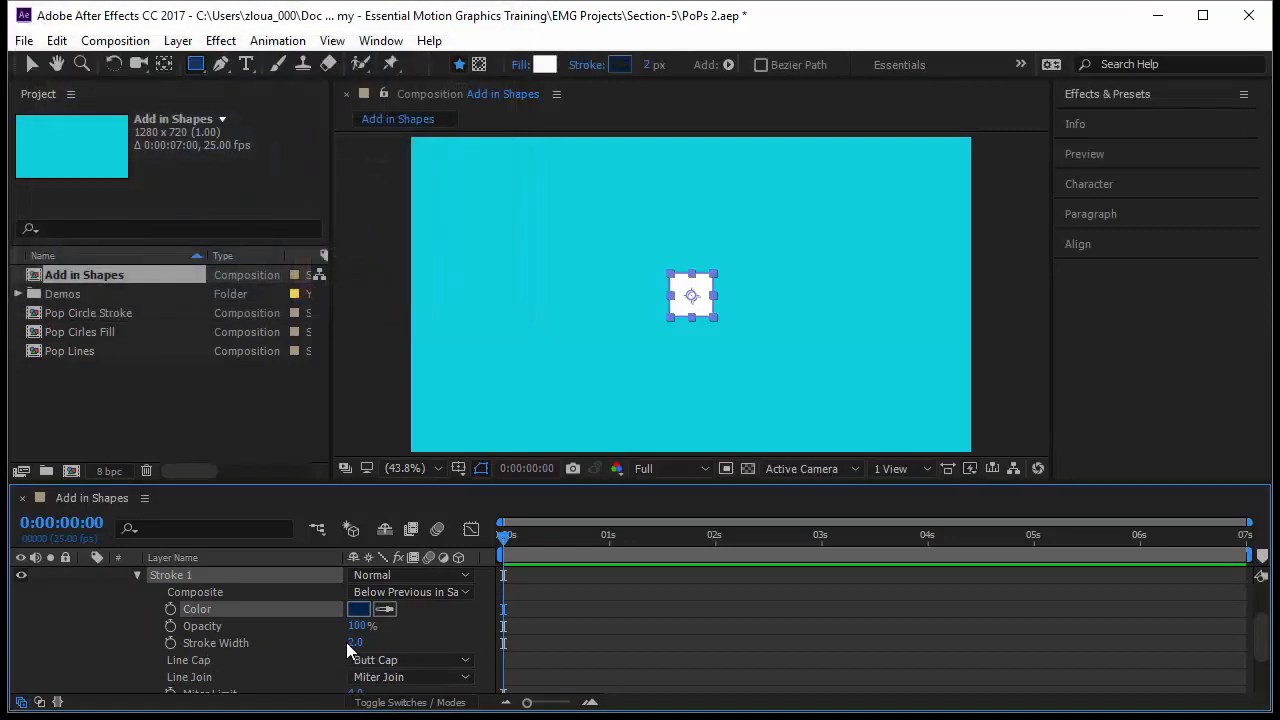
{"action": "left_click_drag", "start_coordinate": [352, 645], "coordinate": [370, 645]}
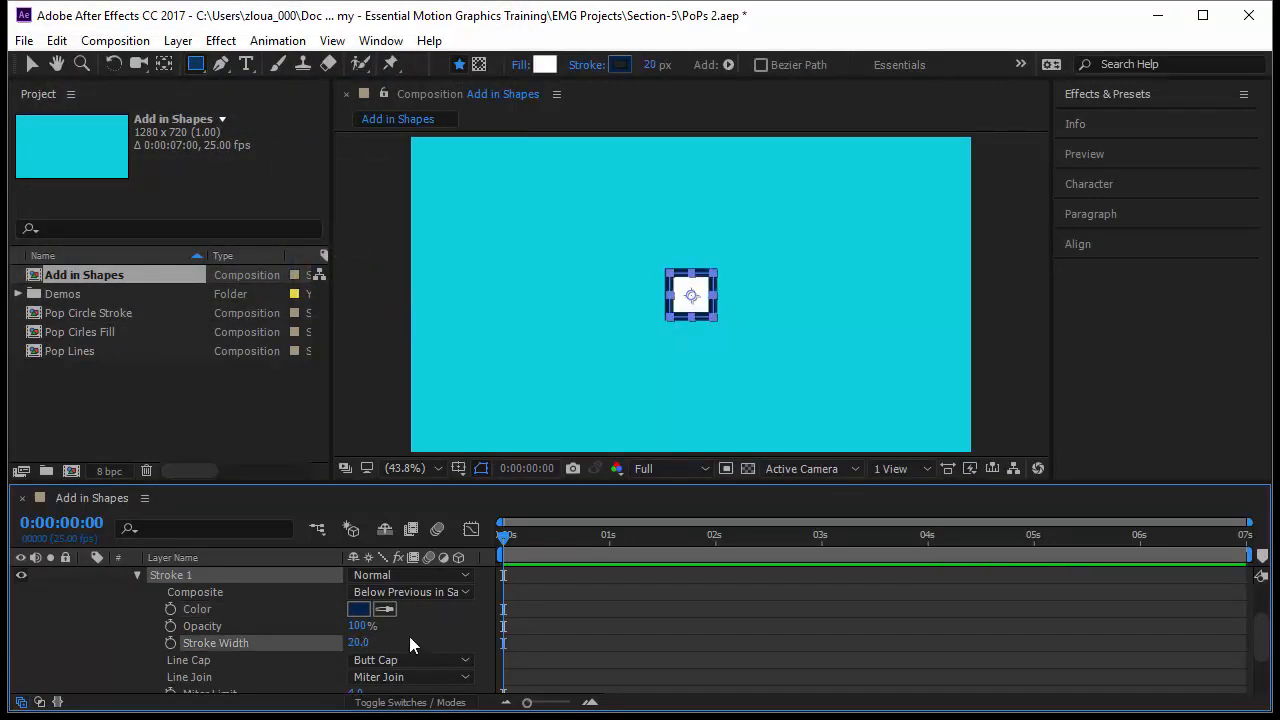
Set the size of the rectangle path in Group of Shapes to 281 by 281
{"action": "left_click", "coordinate": [137, 575]}
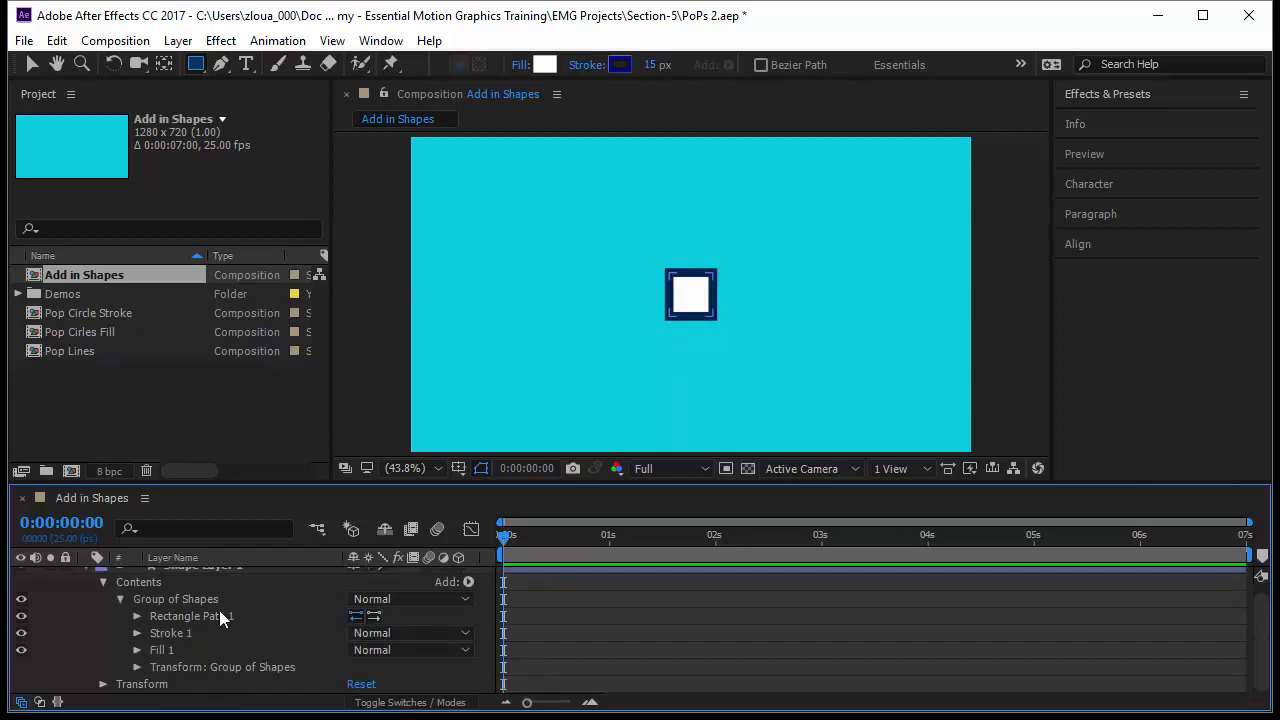
{"action": "left_click", "coordinate": [137, 616]}
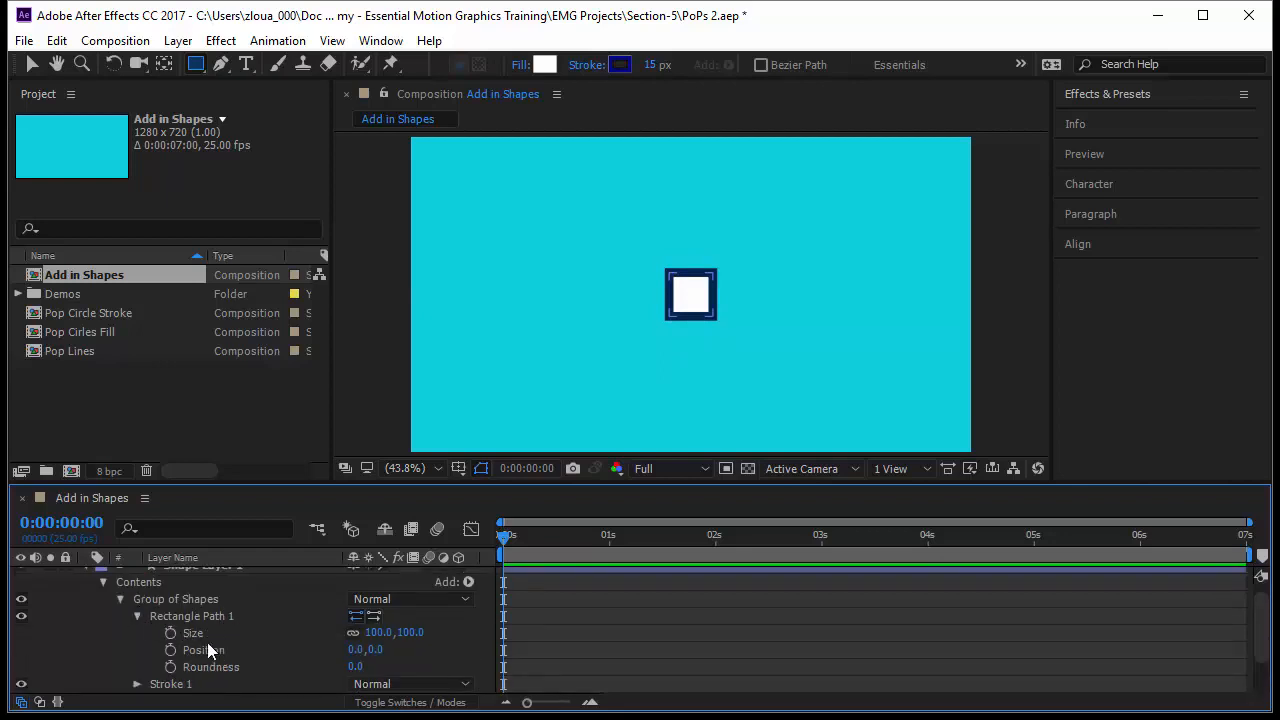
{"action": "left_click_drag", "start_coordinate": [380, 632], "coordinate": [612, 659]}
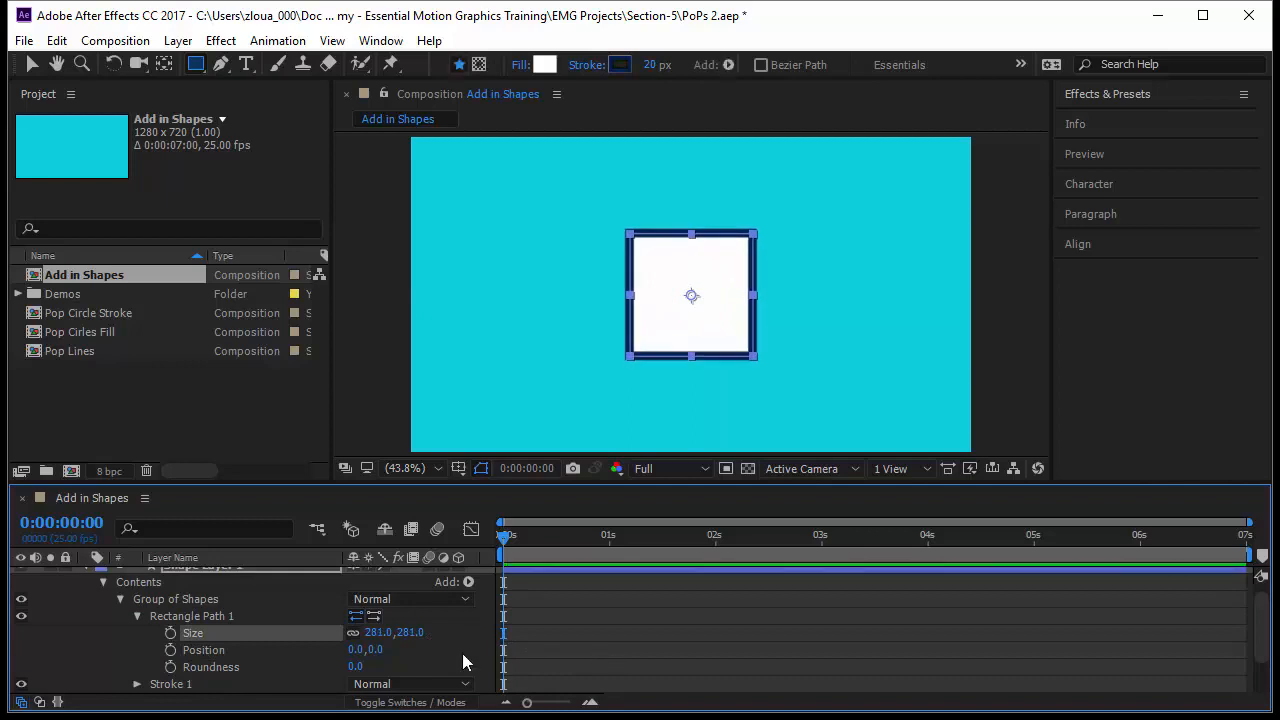
Draw a tall rectangle beside the square within the same shape layer, then enlarge the timeline and expand the new rectangle's contents
{"action": "left_click", "coordinate": [268, 573]}
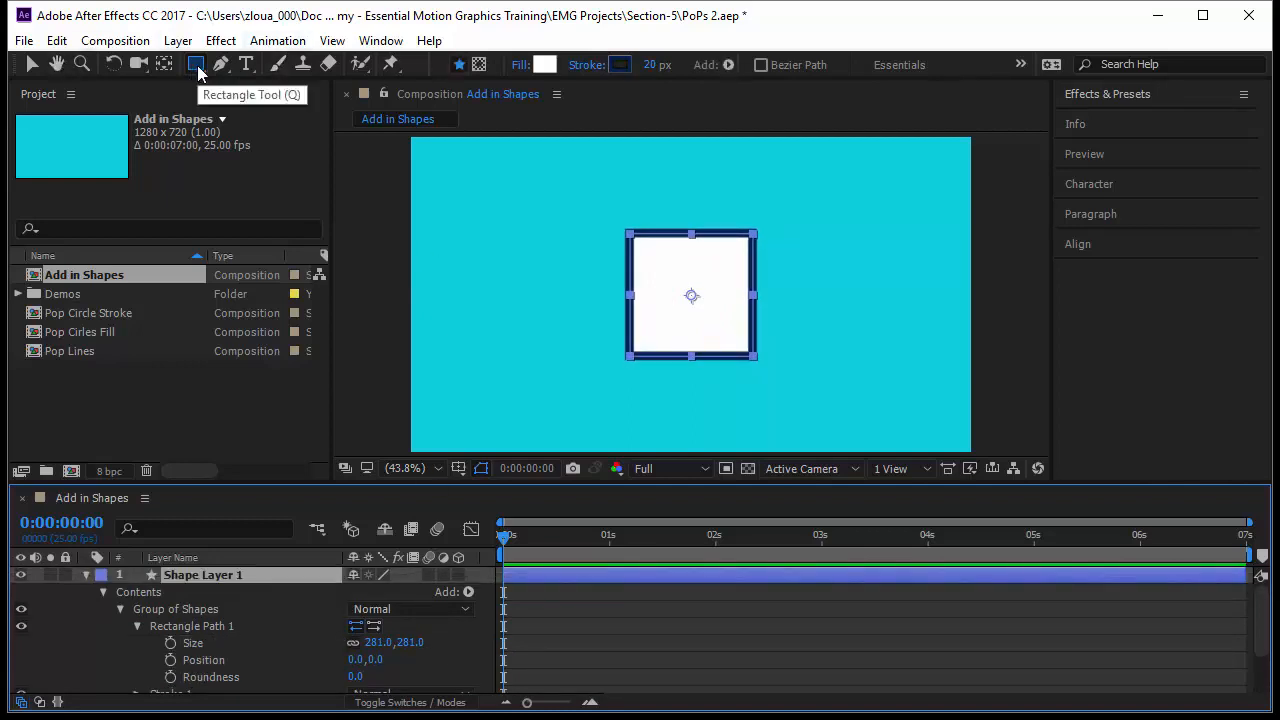
{"action": "left_click_drag", "start_coordinate": [476, 203], "coordinate": [592, 407]}
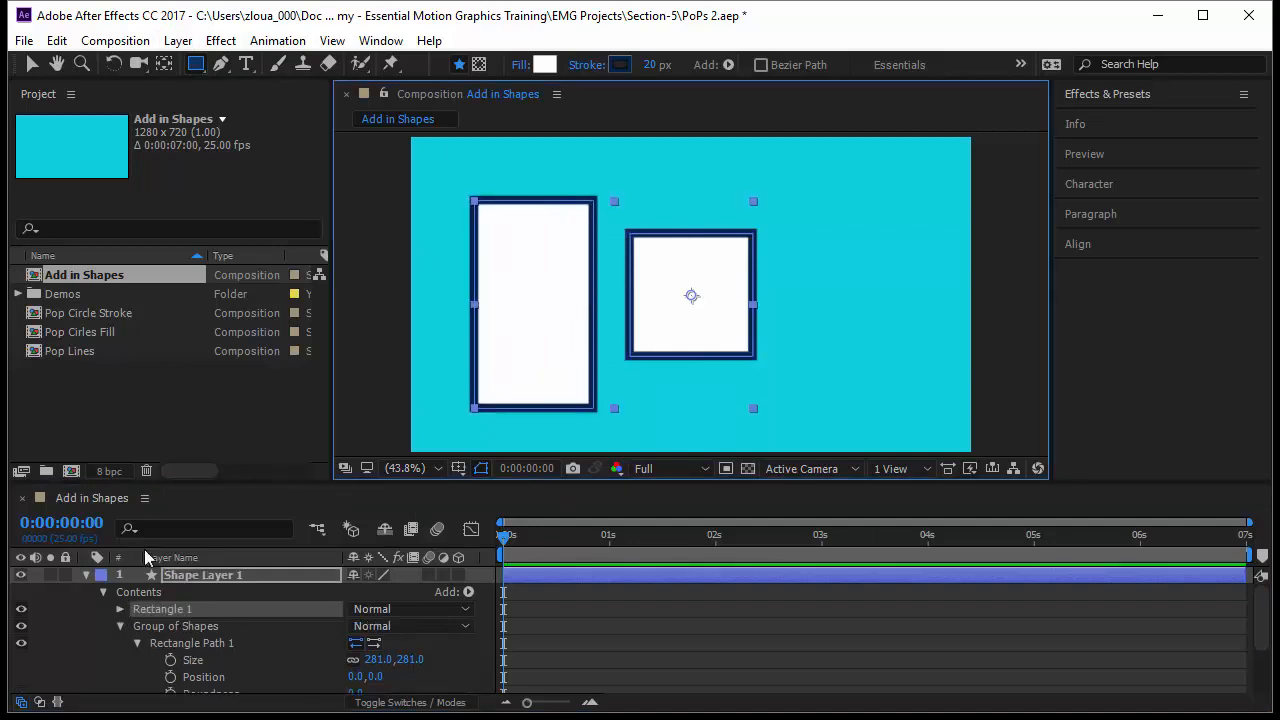
{"action": "left_click_drag", "start_coordinate": [175, 484], "coordinate": [170, 324]}
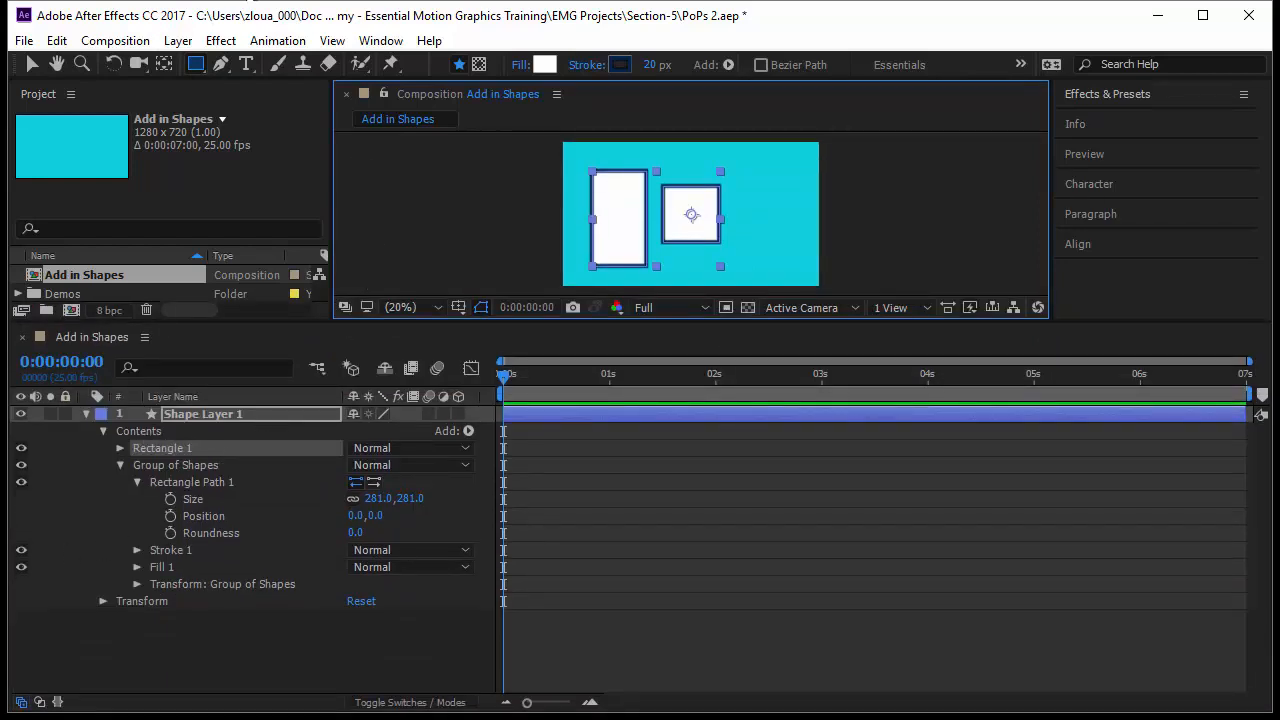
{"action": "left_click", "coordinate": [119, 449]}
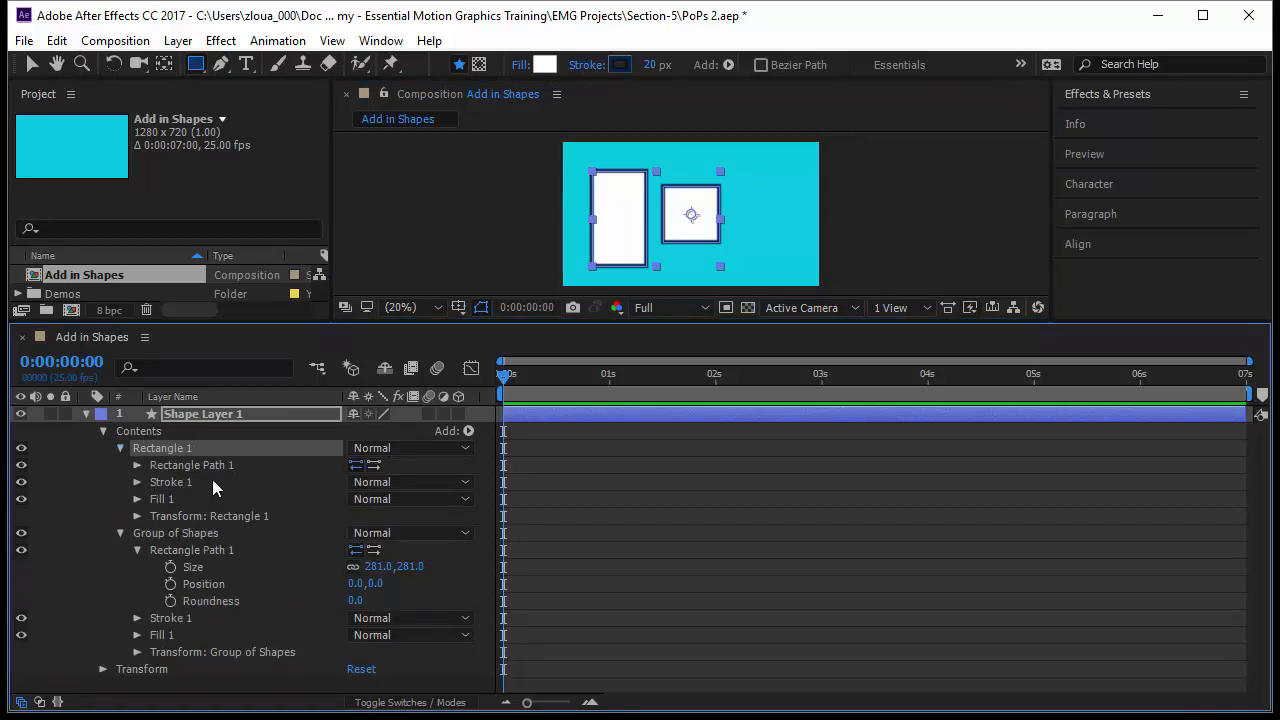
Compare the path, stroke and fill inside Rectangle 1 with those in Group of Shapes, collapsing the group's rectangle path
{"action": "left_click", "coordinate": [205, 466]}
{"action": "left_click", "coordinate": [207, 481]}
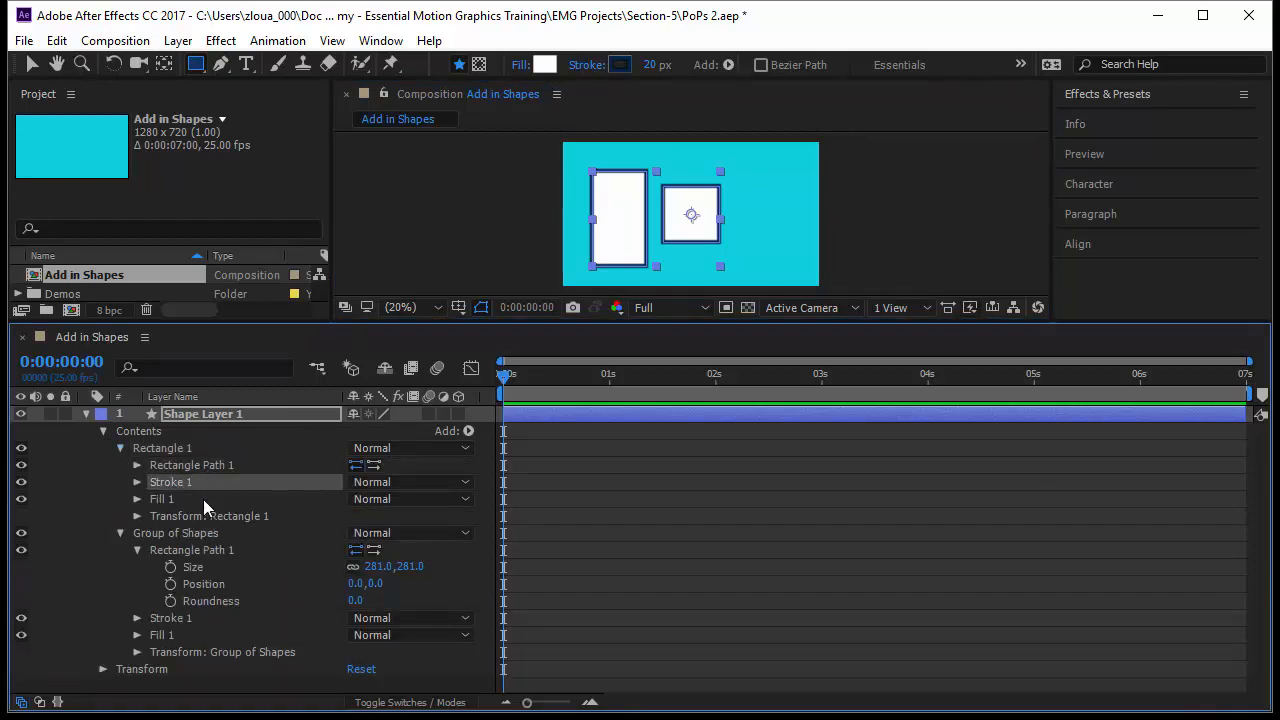
{"action": "left_click", "coordinate": [203, 500]}
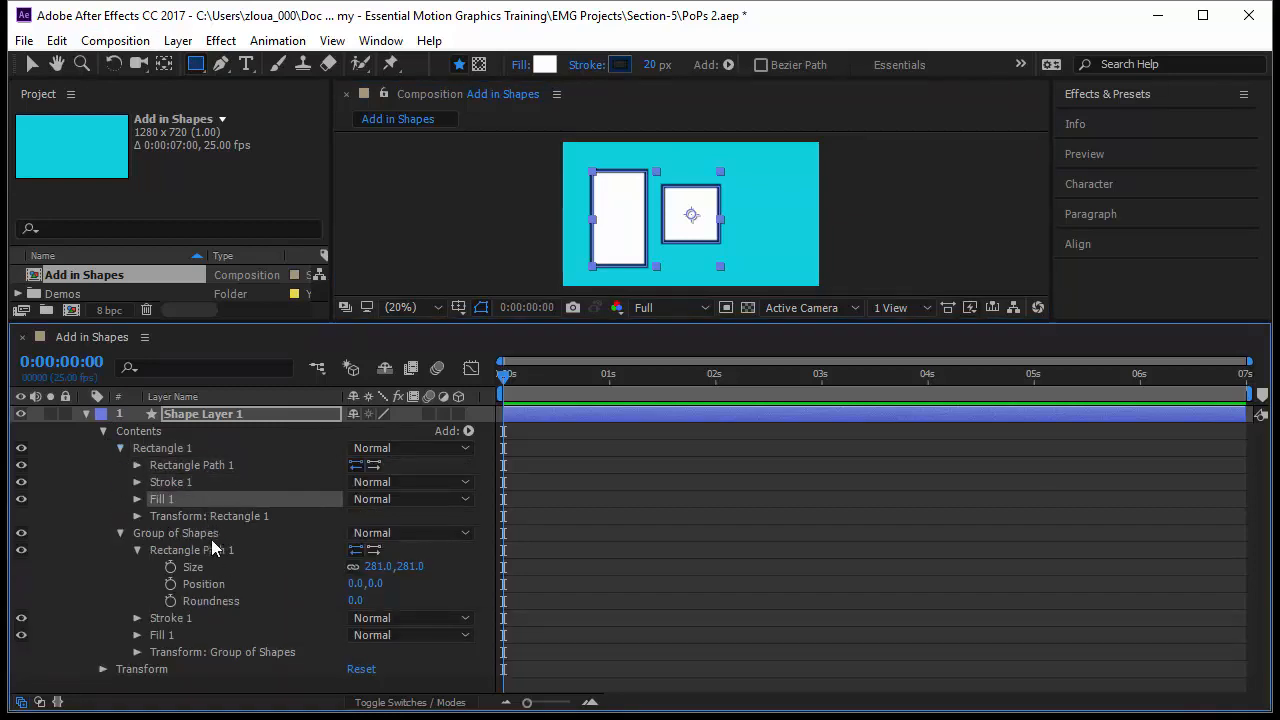
{"action": "left_click", "coordinate": [208, 537]}
{"action": "left_click", "coordinate": [200, 553]}
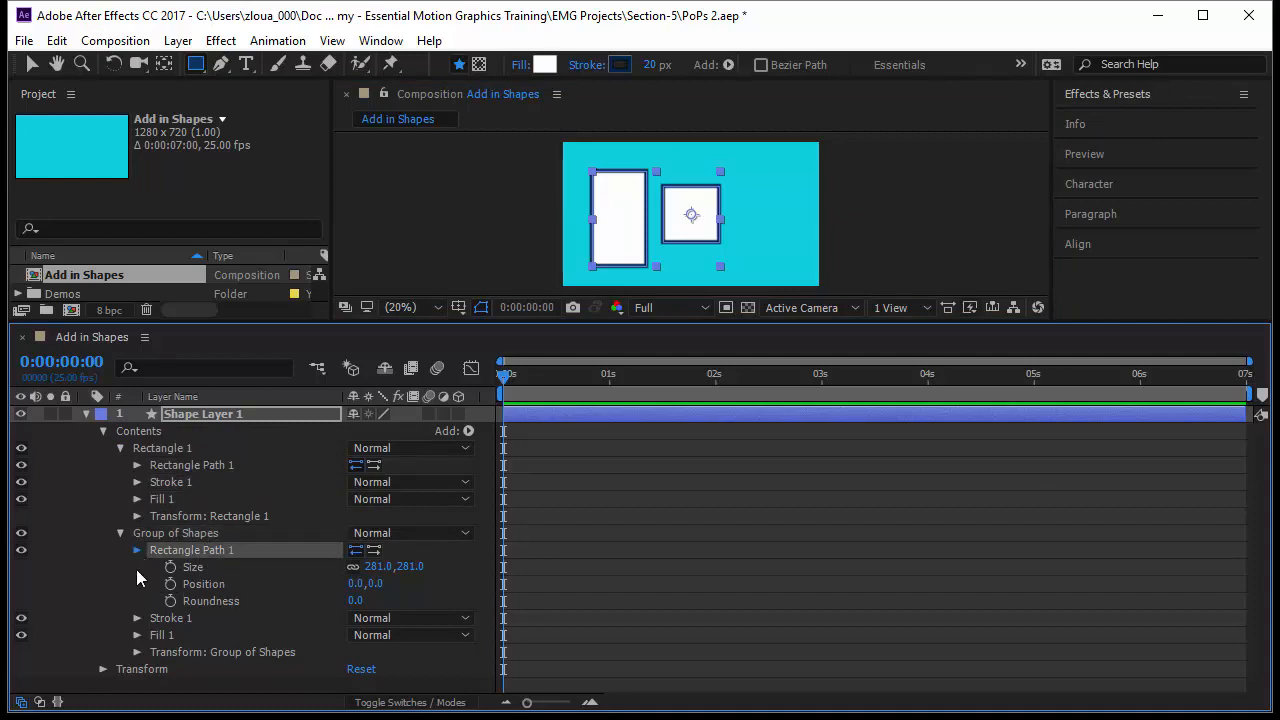
{"action": "left_click", "coordinate": [137, 550]}
{"action": "left_click", "coordinate": [190, 566]}
{"action": "left_click", "coordinate": [188, 583]}
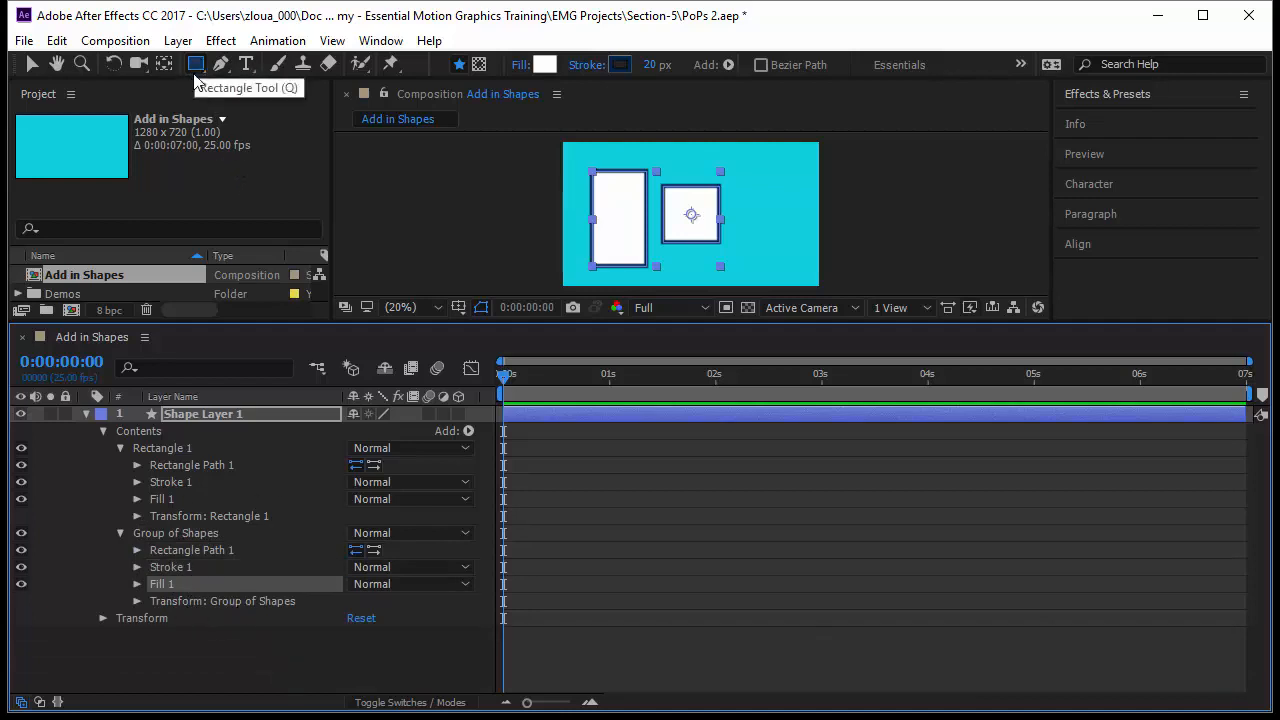
{"action": "left_click", "coordinate": [212, 535]}
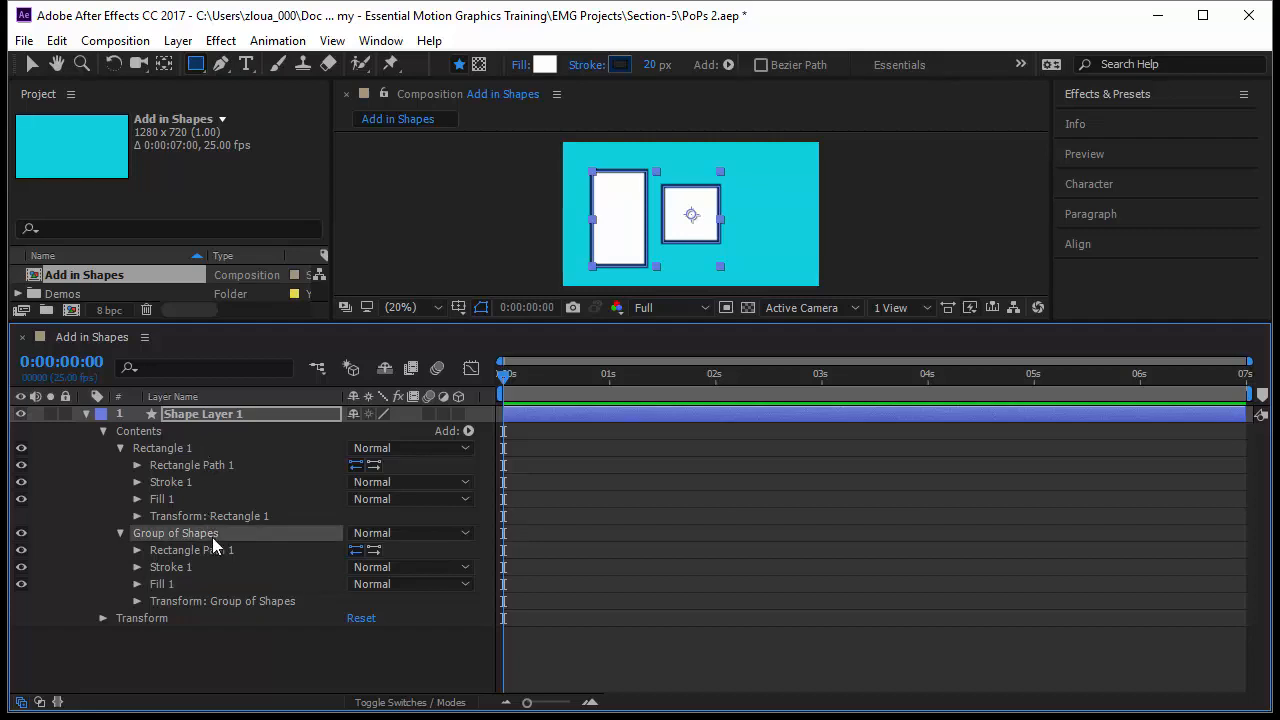
{"action": "left_click", "coordinate": [212, 448]}
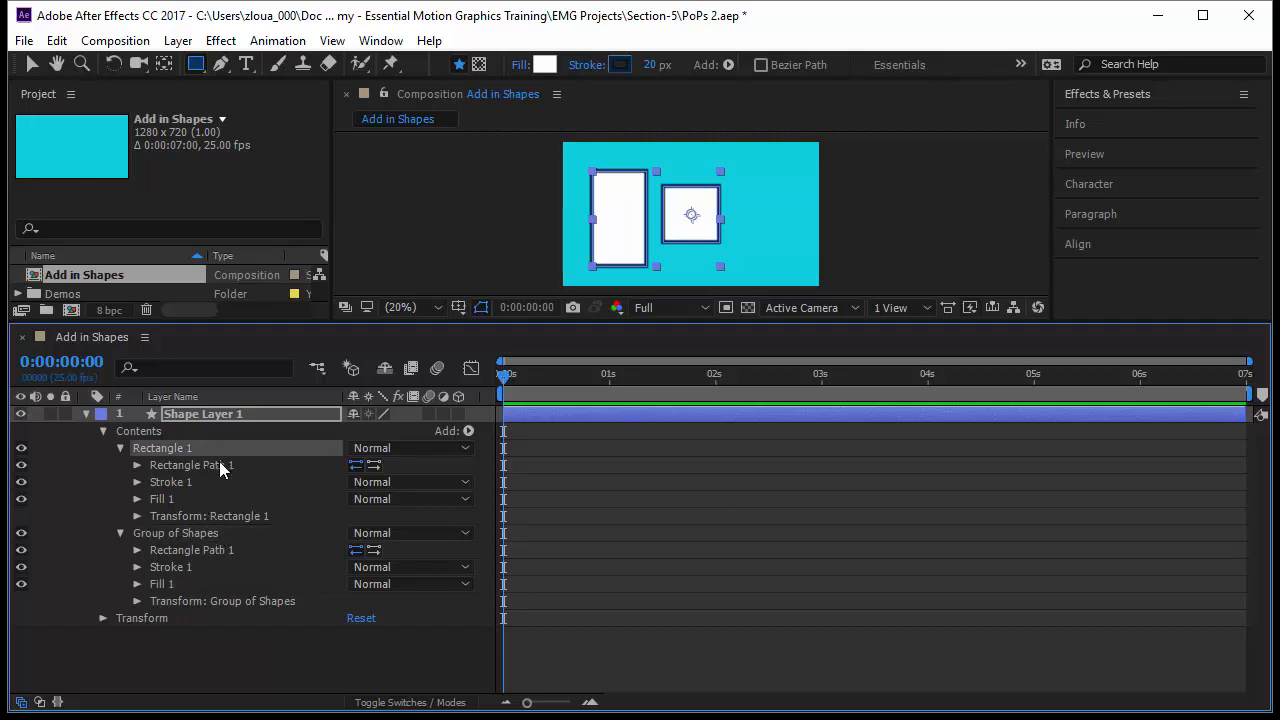
{"action": "left_click", "coordinate": [219, 464]}
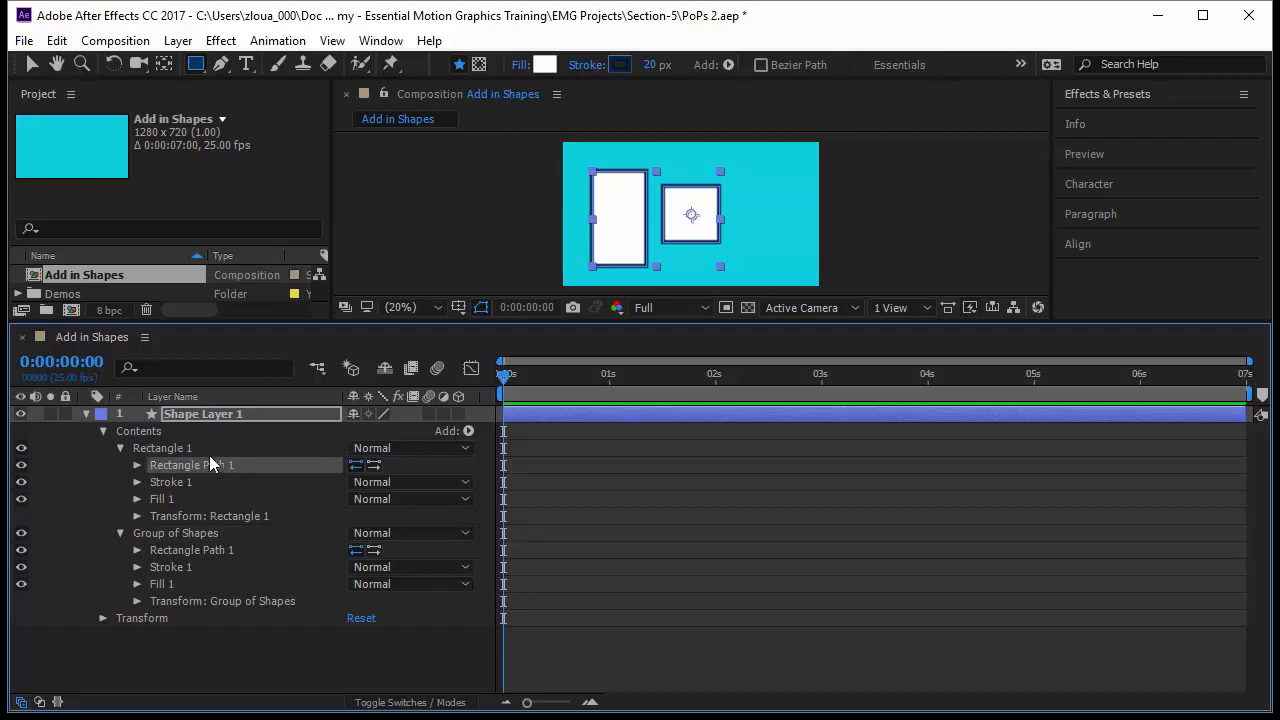
Delete the Rectangle 1 group from the shape layer and give the composition view more height
{"action": "left_click", "coordinate": [205, 448]}
{"action": "key", "text": "Delete"}
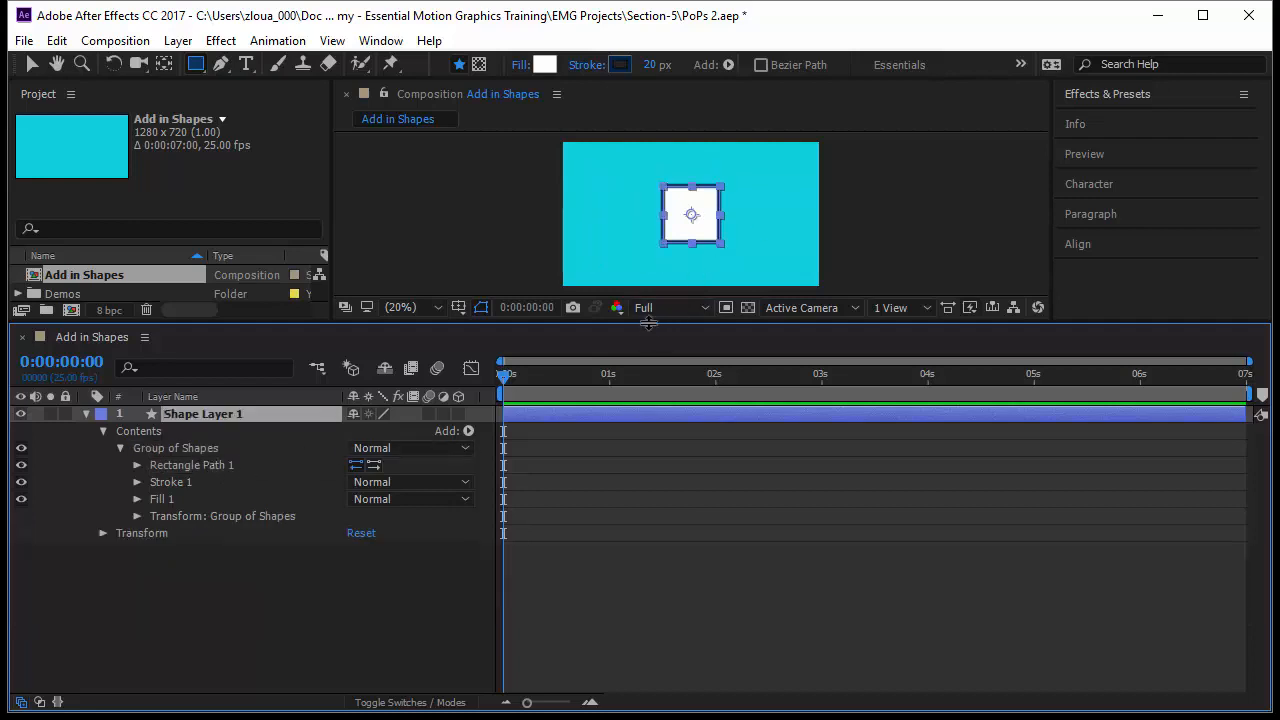
{"action": "left_click_drag", "start_coordinate": [650, 328], "coordinate": [650, 433]}
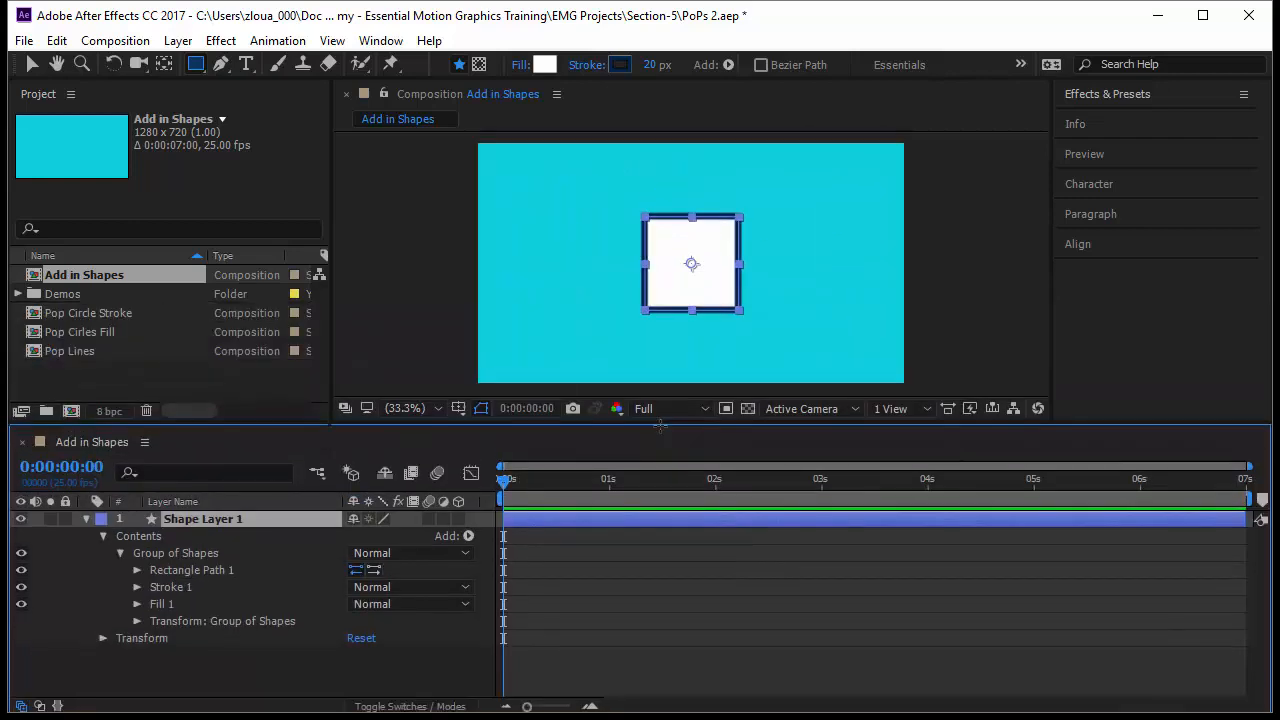
Add an ellipse path to Group of Shapes alongside its rectangle path
{"action": "left_click", "coordinate": [178, 554]}
{"action": "left_click", "coordinate": [140, 537]}
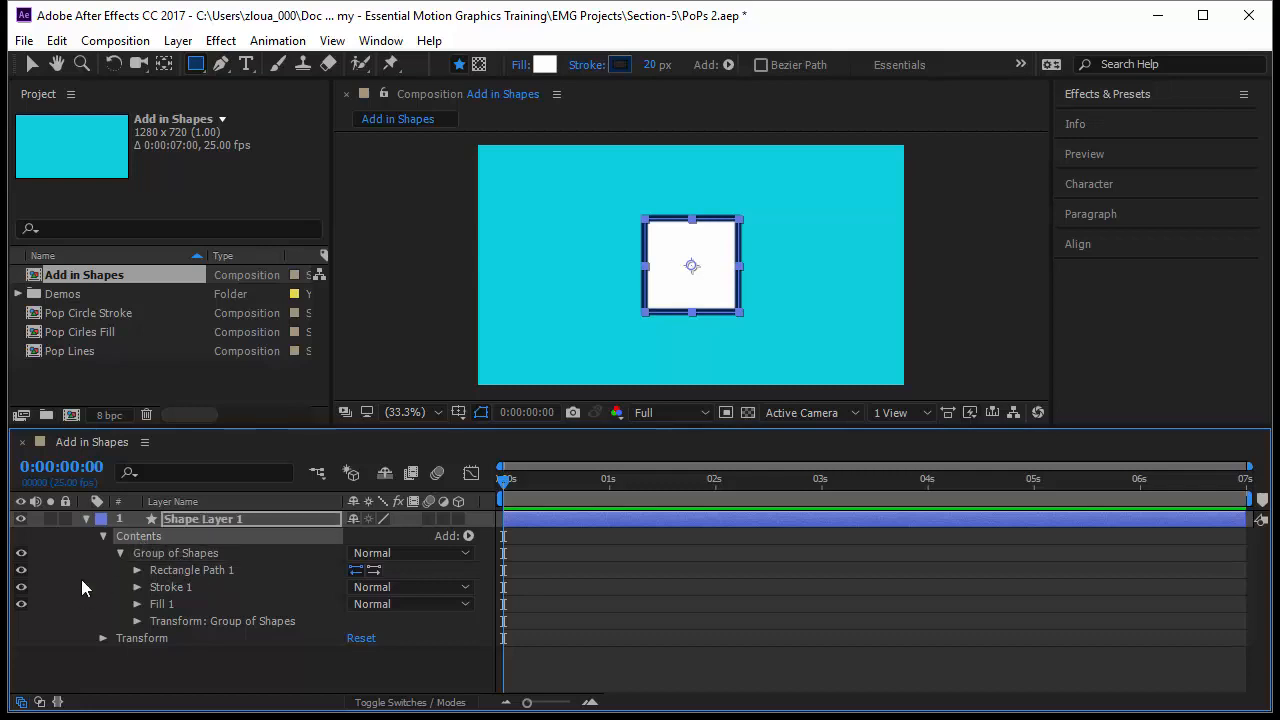
{"action": "left_click", "coordinate": [174, 555]}
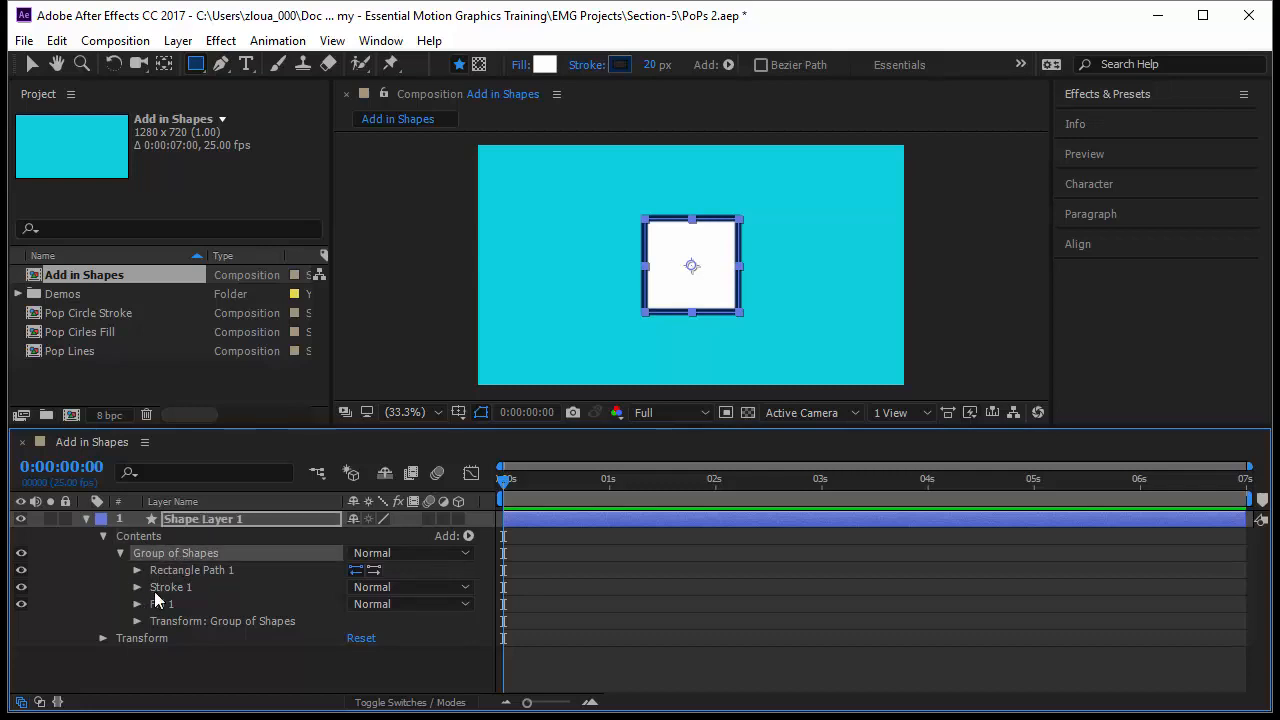
{"action": "left_click", "coordinate": [468, 536]}
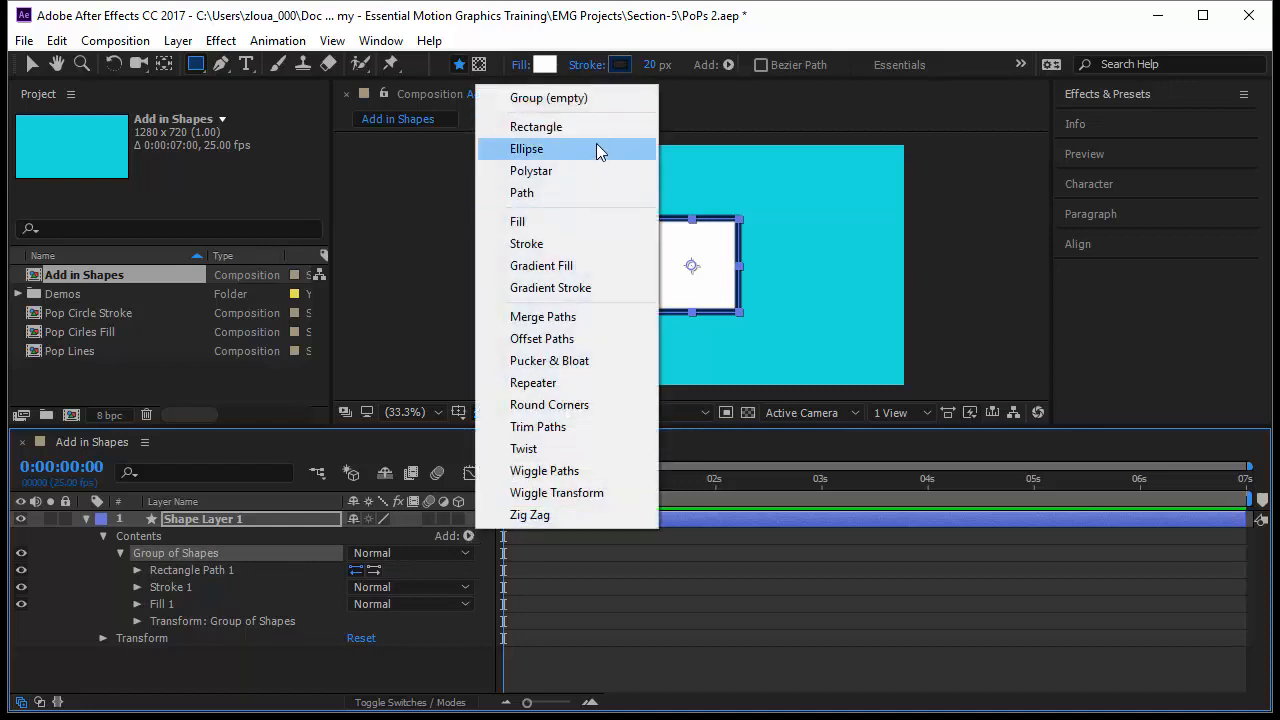
{"action": "left_click", "coordinate": [599, 151]}
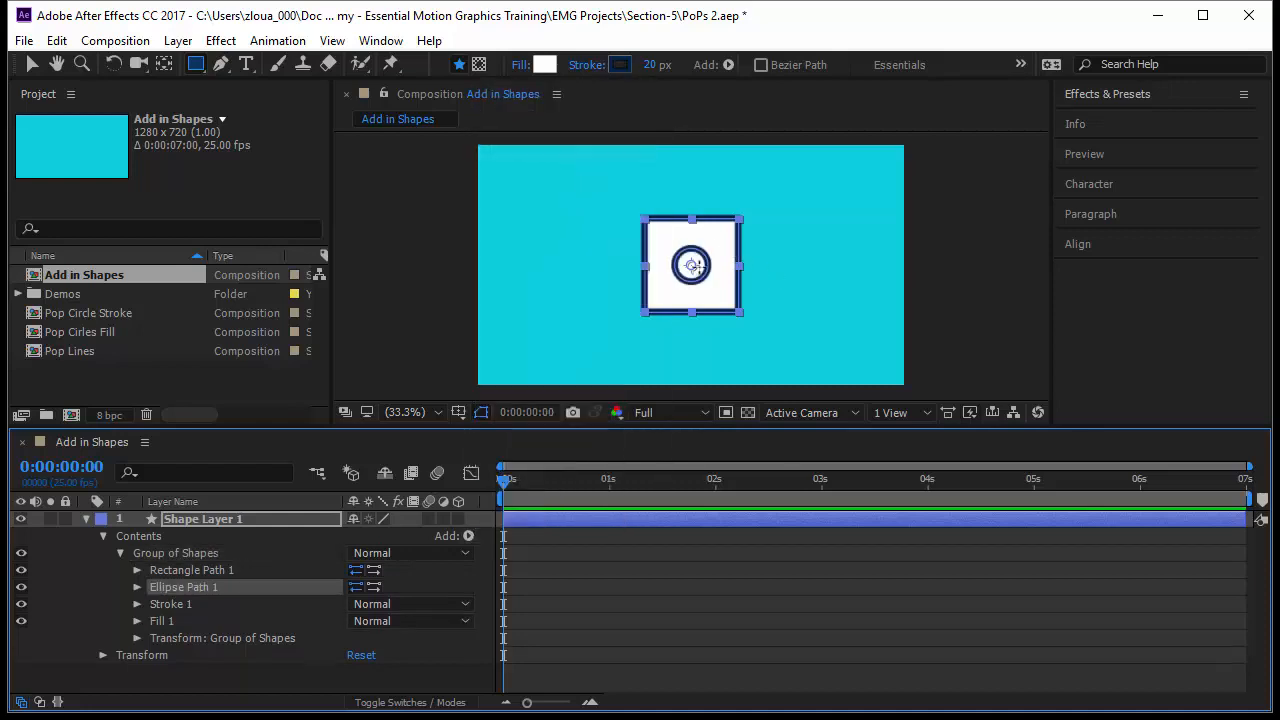
{"action": "left_click", "coordinate": [200, 607]}
{"action": "left_click", "coordinate": [197, 620]}
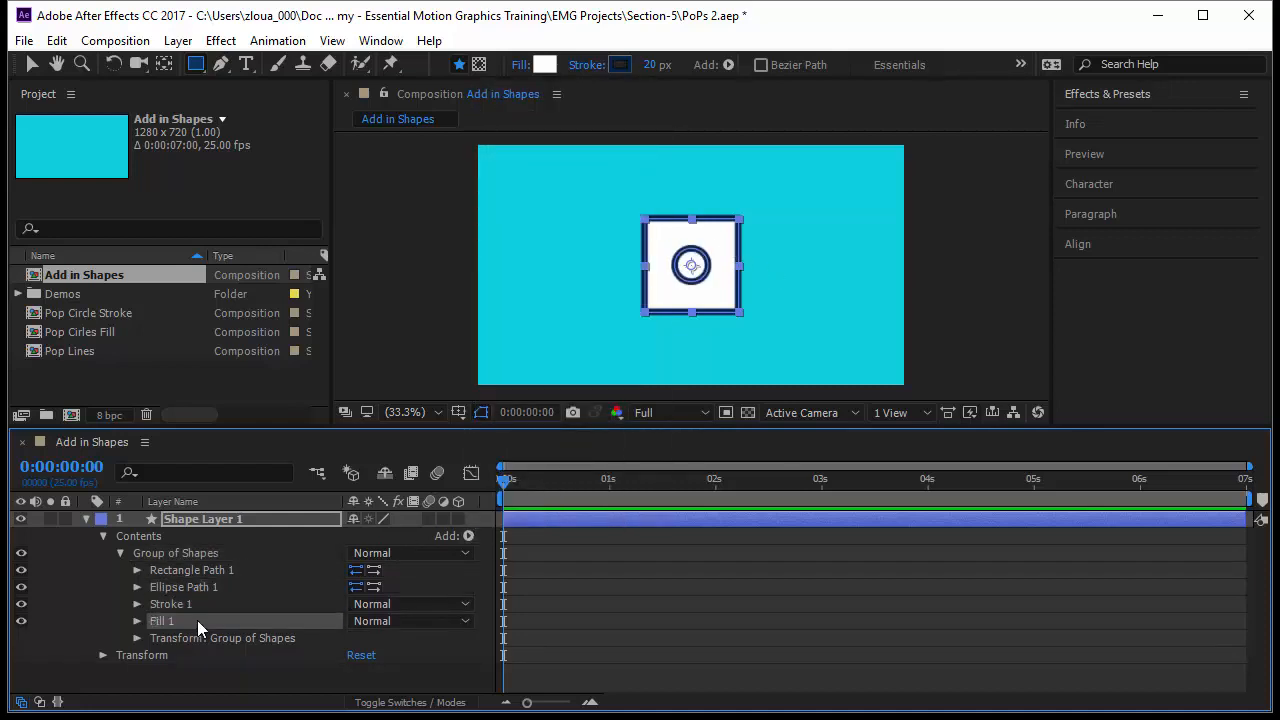
Set the ellipse path's size to 200 by 200 and its position to 133, 0, over the square's right edge
{"action": "left_click", "coordinate": [138, 587]}
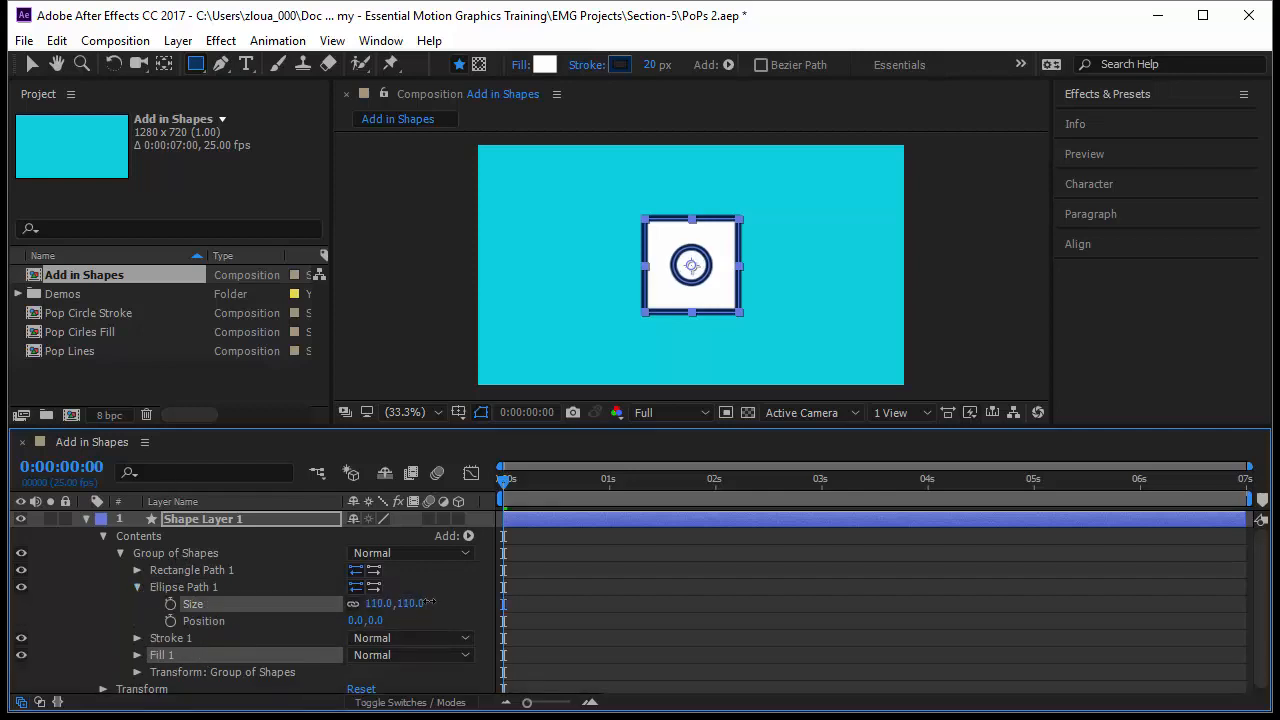
{"action": "left_click_drag", "start_coordinate": [428, 603], "coordinate": [520, 605]}
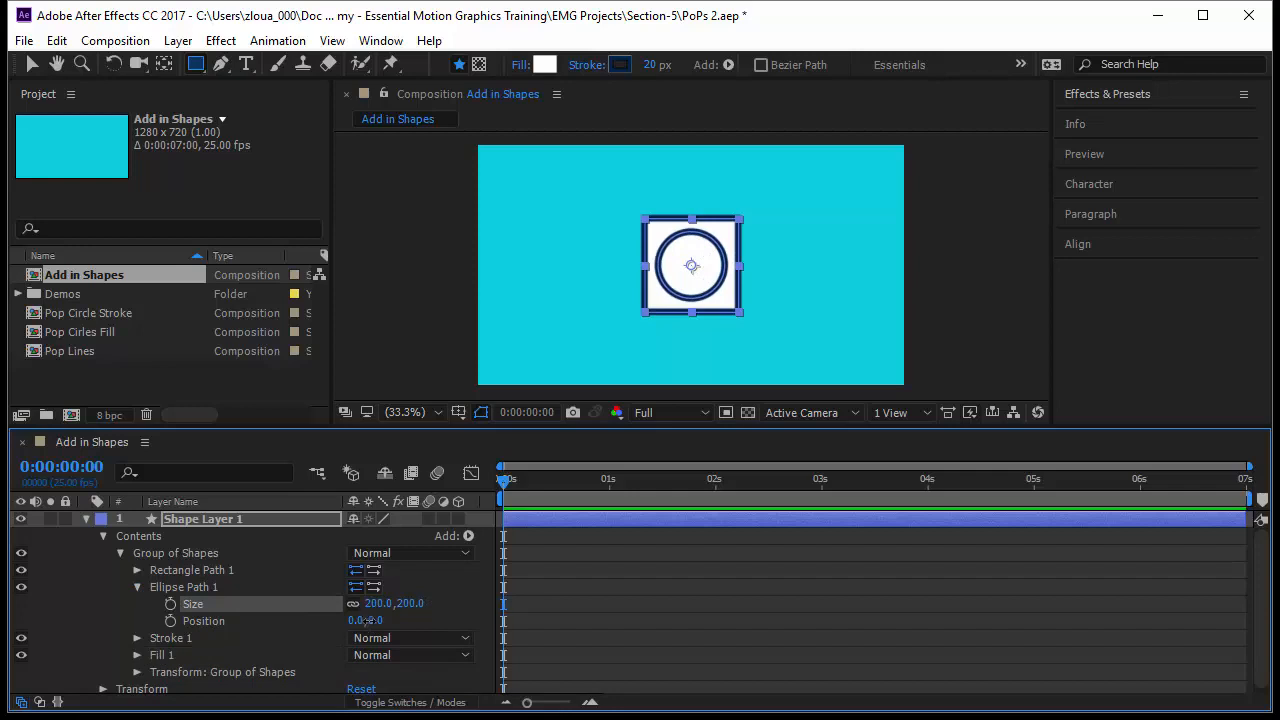
{"action": "left_click_drag", "start_coordinate": [365, 620], "coordinate": [459, 612]}
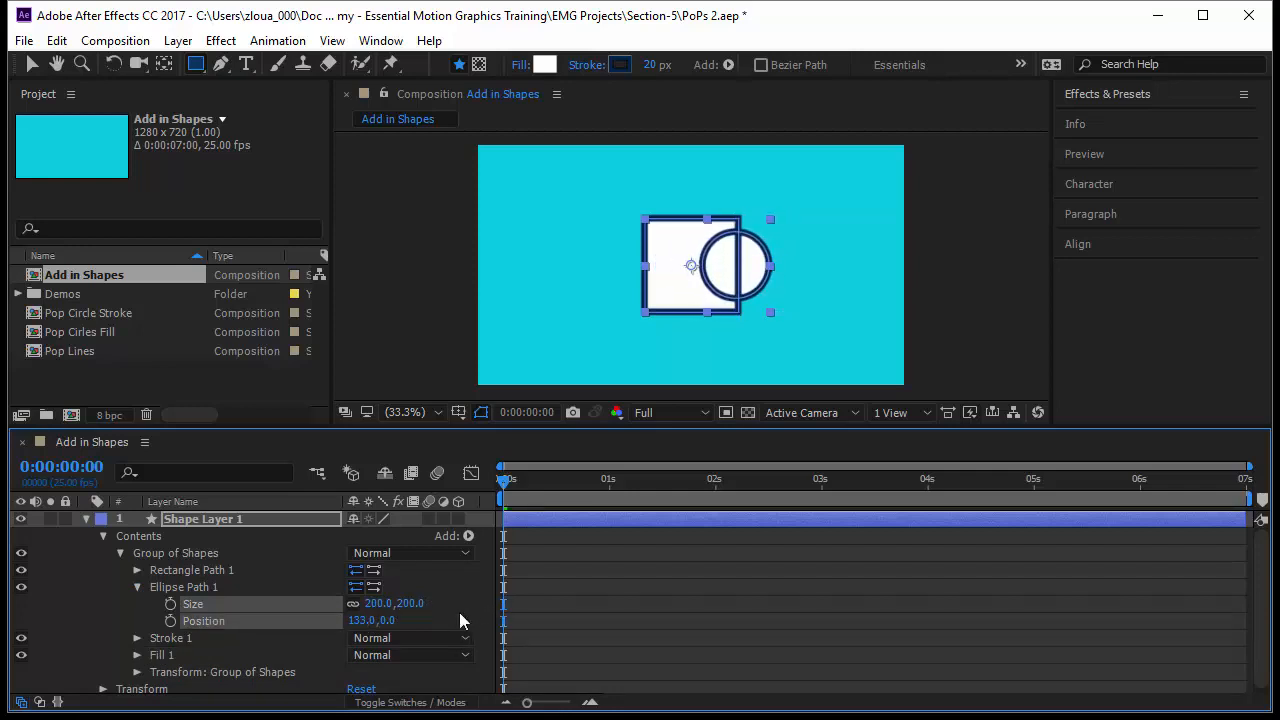
{"action": "left_click", "coordinate": [137, 587]}
Add a second ellipse path to Group of Shapes, sized 227 by 227 and positioned at -166, 0
{"action": "left_click", "coordinate": [463, 537]}
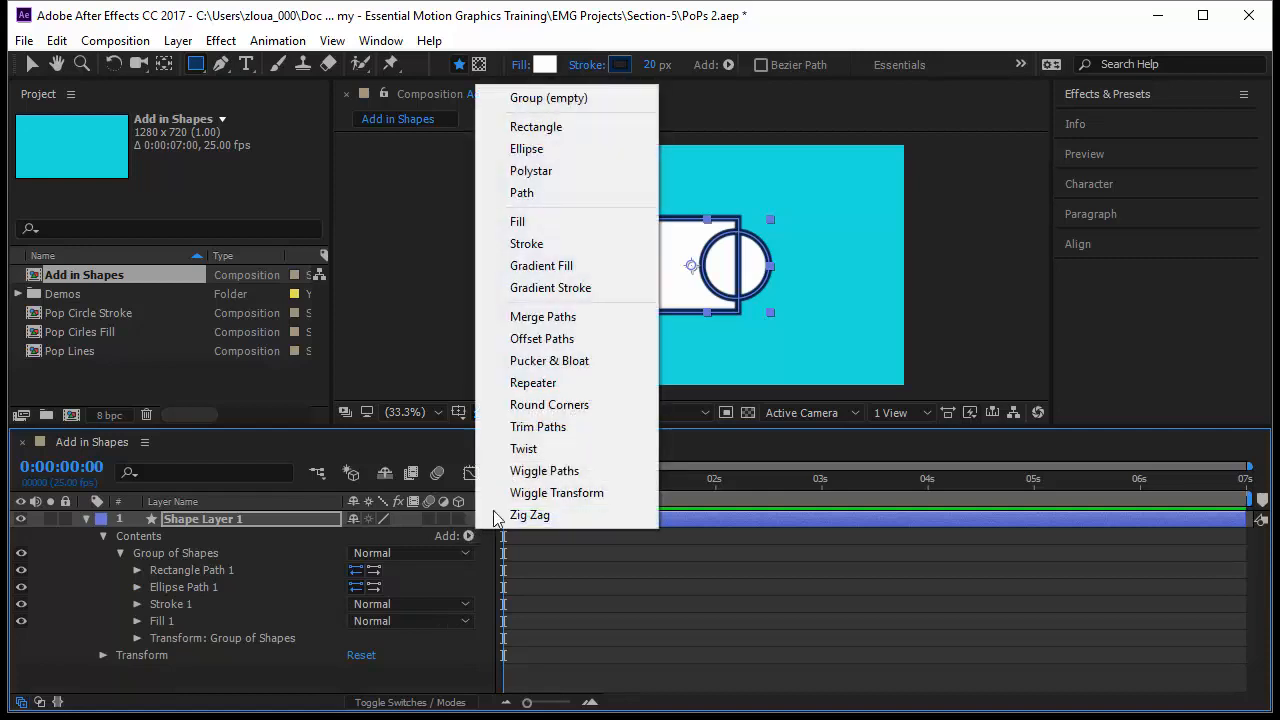
{"action": "left_click", "coordinate": [560, 151]}
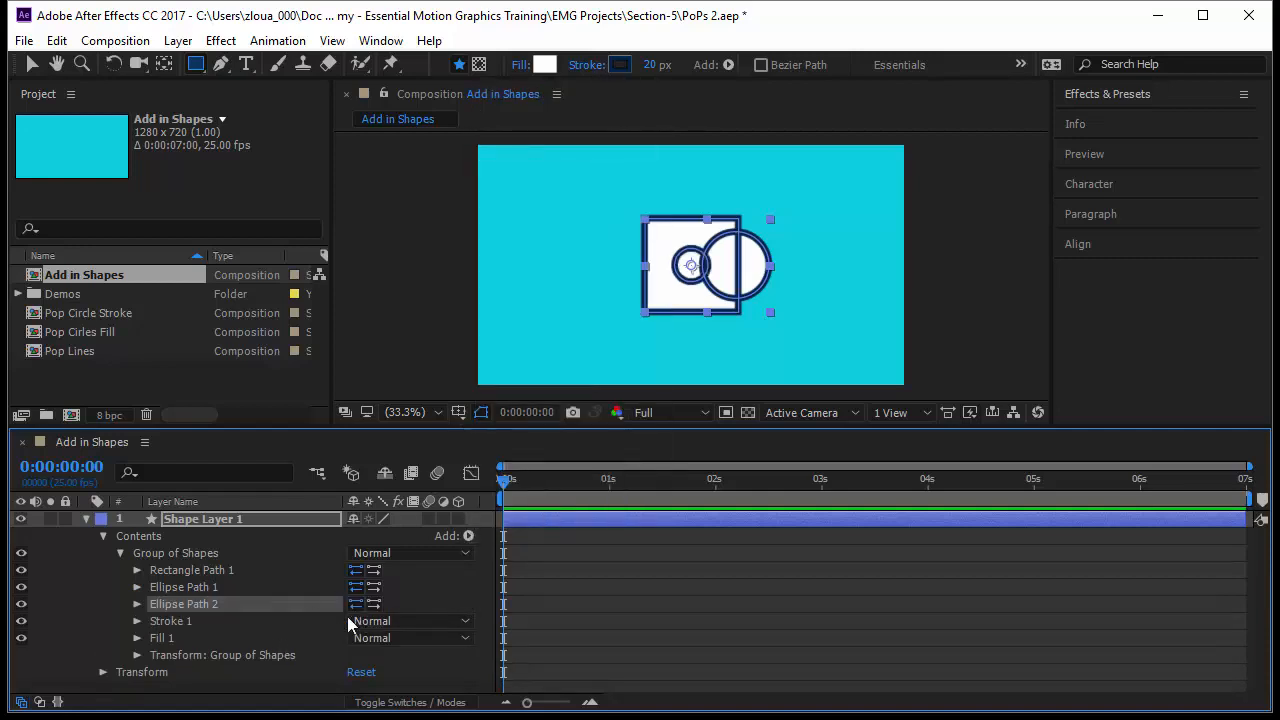
{"action": "left_click", "coordinate": [137, 604]}
{"action": "left_click_drag", "start_coordinate": [380, 621], "coordinate": [541, 628]}
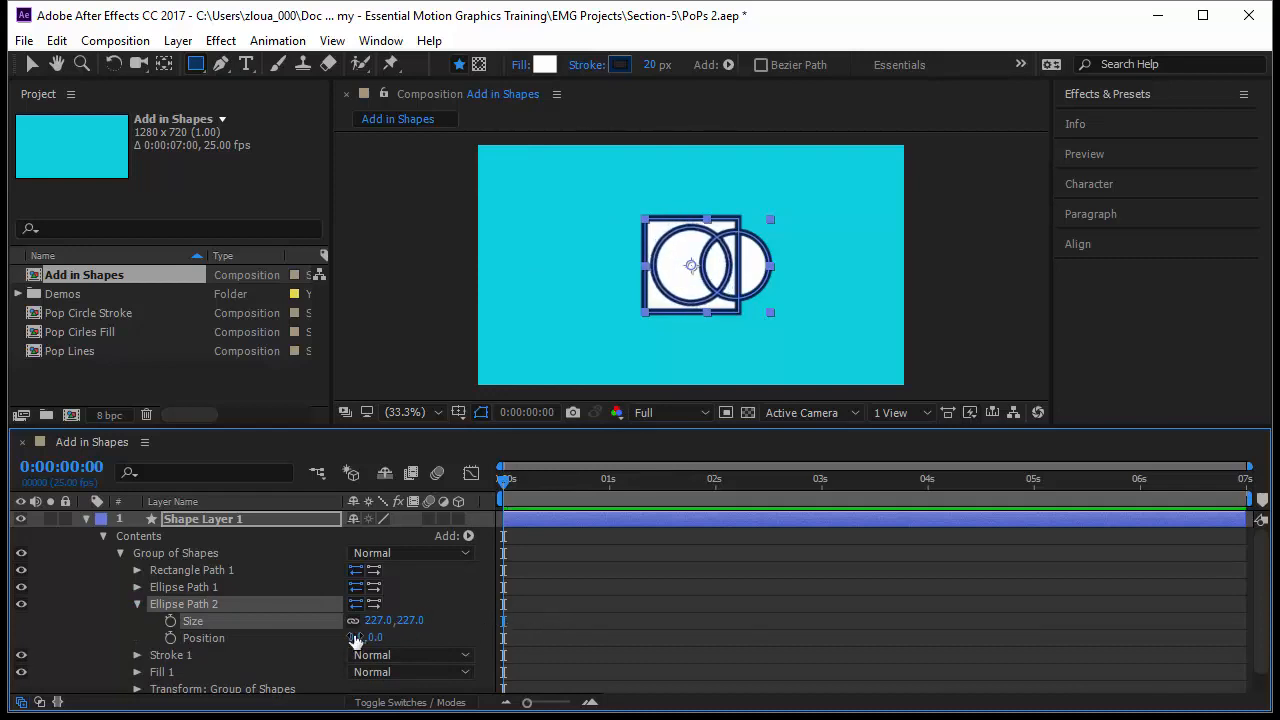
{"action": "left_click_drag", "start_coordinate": [352, 638], "coordinate": [235, 600]}
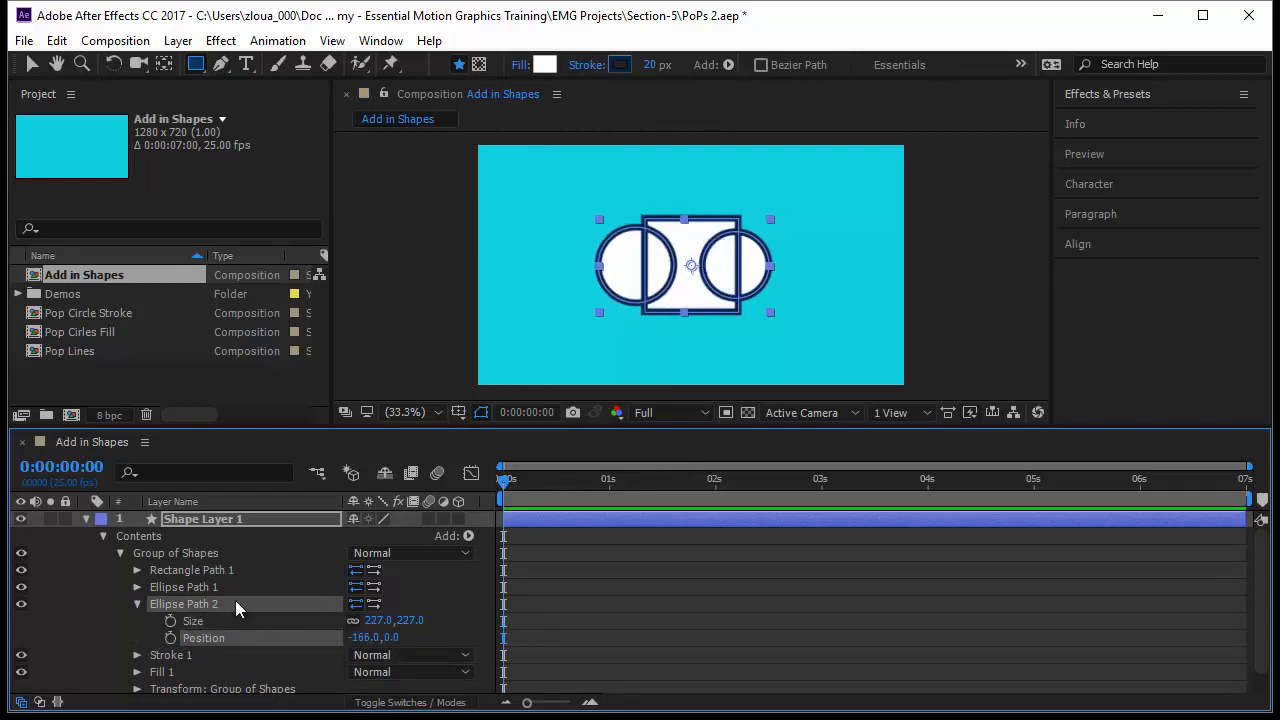
Examine the individual properties of the rectangle and ellipse paths and the stroke and fill they share in Group of Shapes
{"action": "left_click", "coordinate": [144, 553]}
{"action": "left_click", "coordinate": [182, 575]}
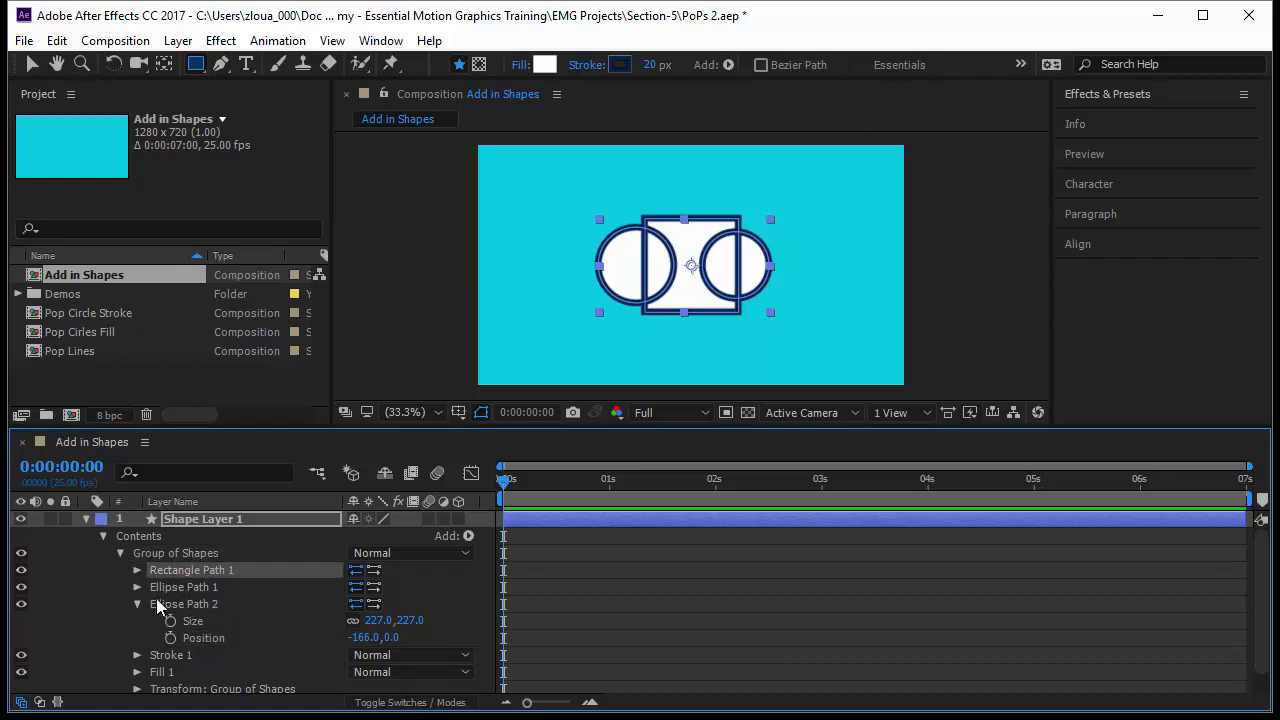
{"action": "left_click", "coordinate": [138, 605]}
{"action": "left_click", "coordinate": [140, 603]}
{"action": "left_click", "coordinate": [139, 604]}
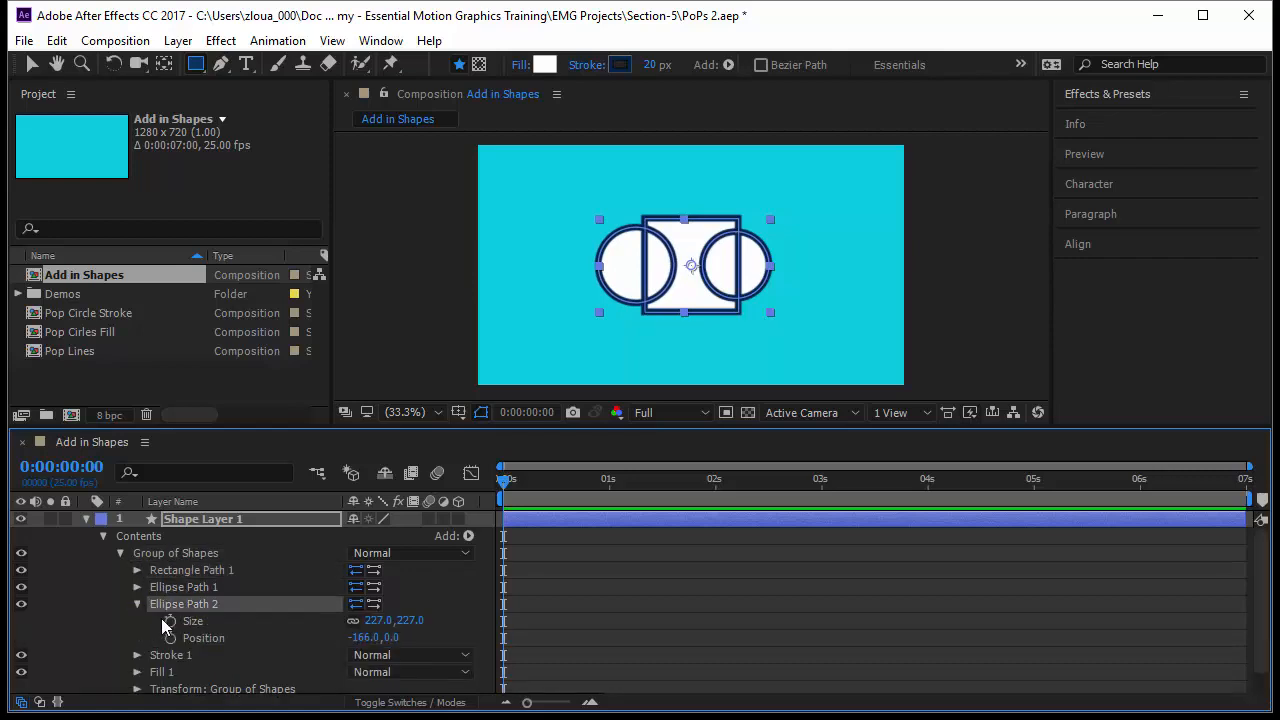
{"action": "left_click", "coordinate": [137, 570]}
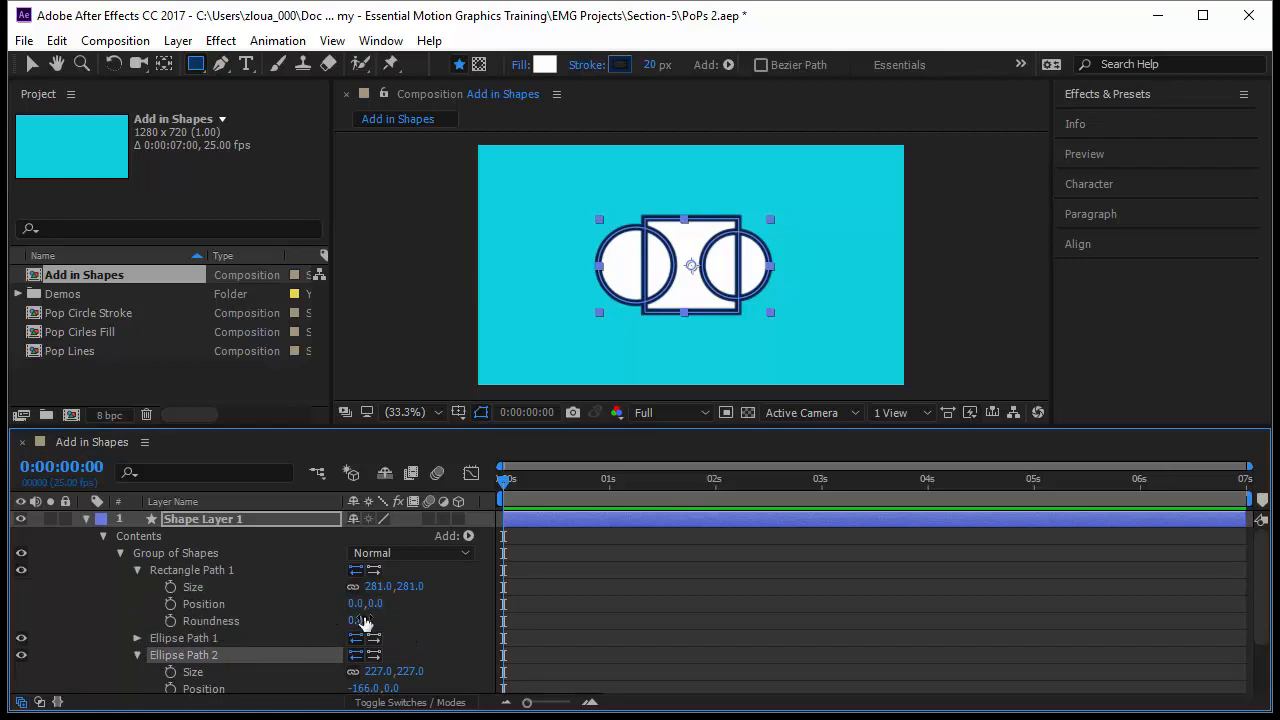
{"action": "left_click", "coordinate": [136, 571]}
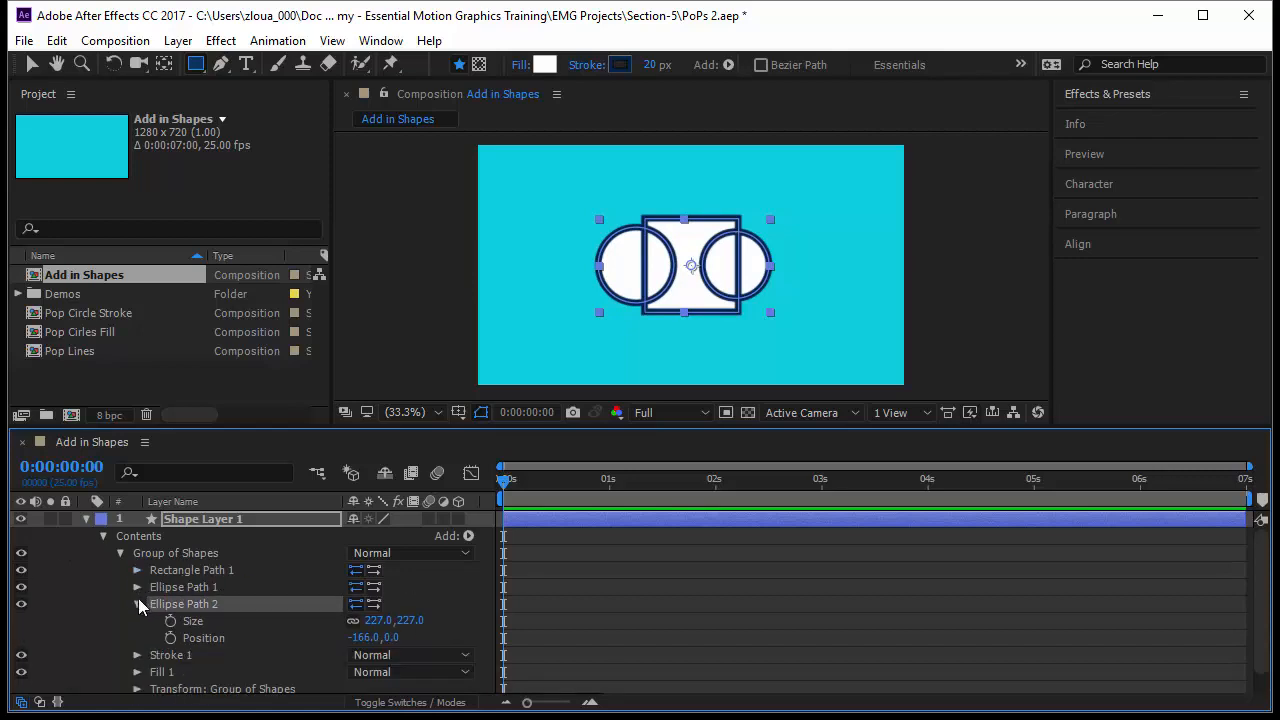
{"action": "left_click", "coordinate": [137, 604]}
{"action": "left_click", "coordinate": [226, 622]}
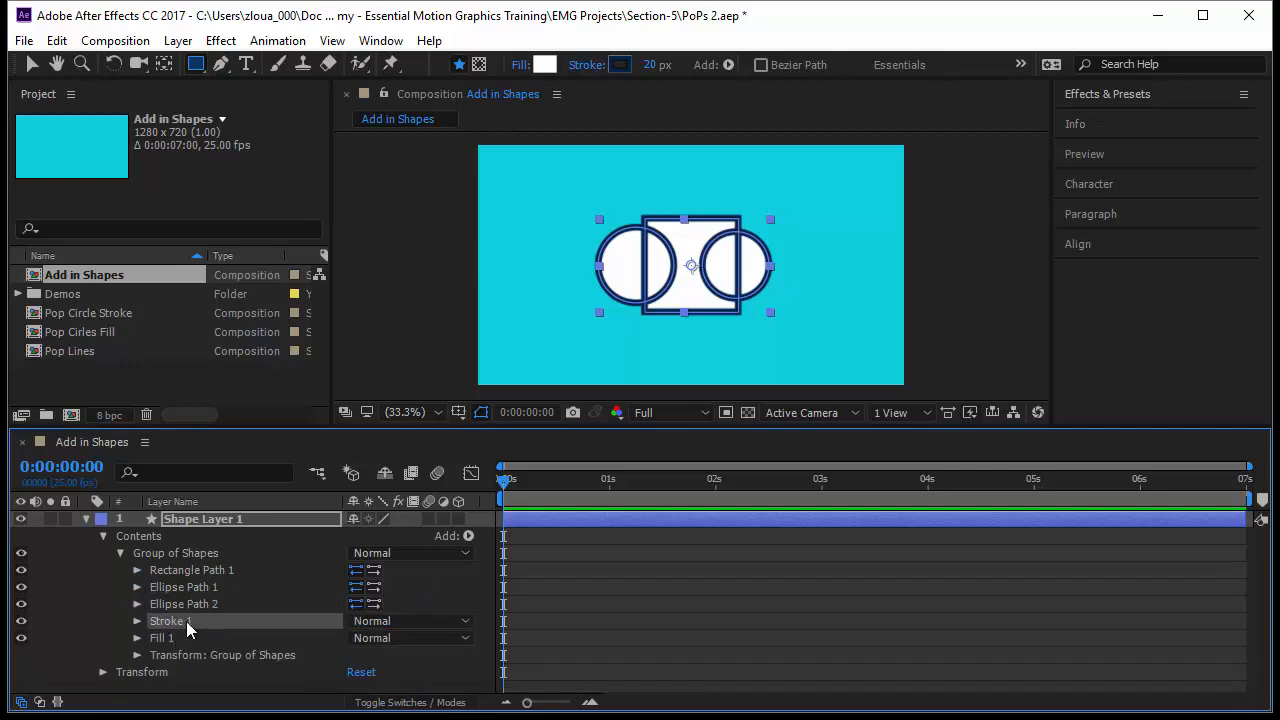
{"action": "left_click", "coordinate": [183, 637]}
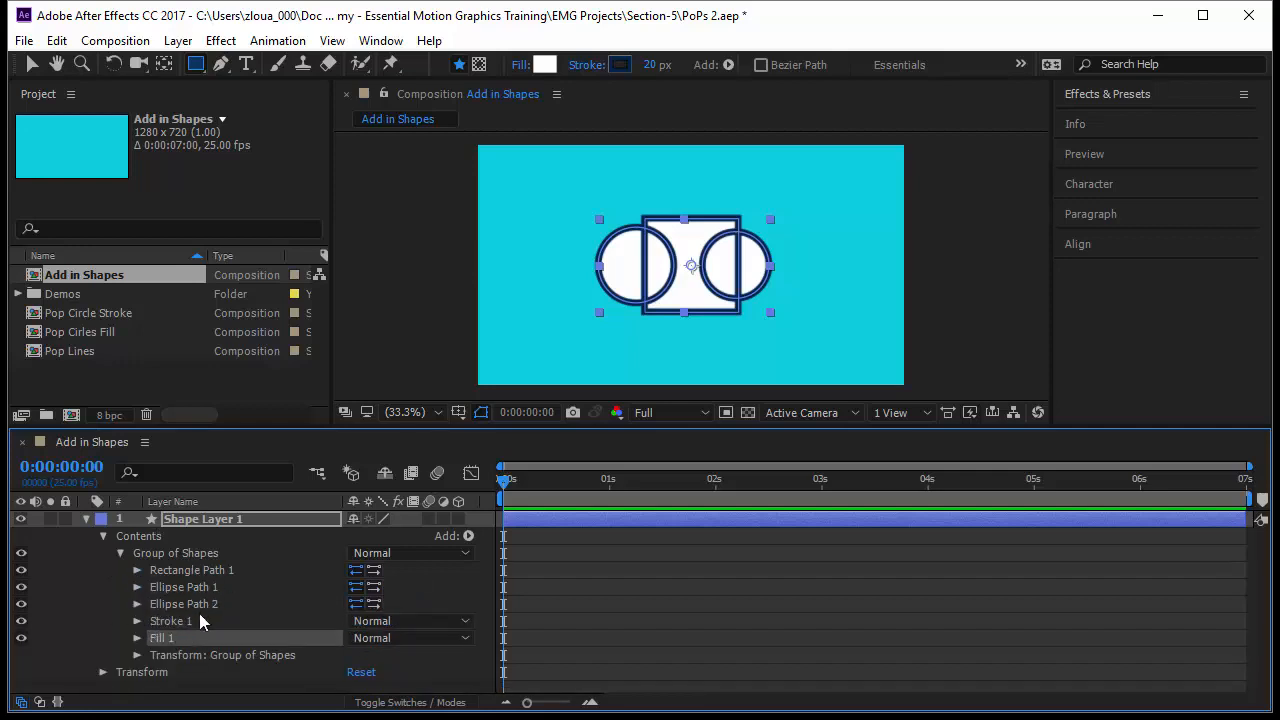
Add Merge Paths to Group of Shapes and inspect the combined outline with the Selection tool and the layer deselected
{"action": "left_click", "coordinate": [468, 536]}
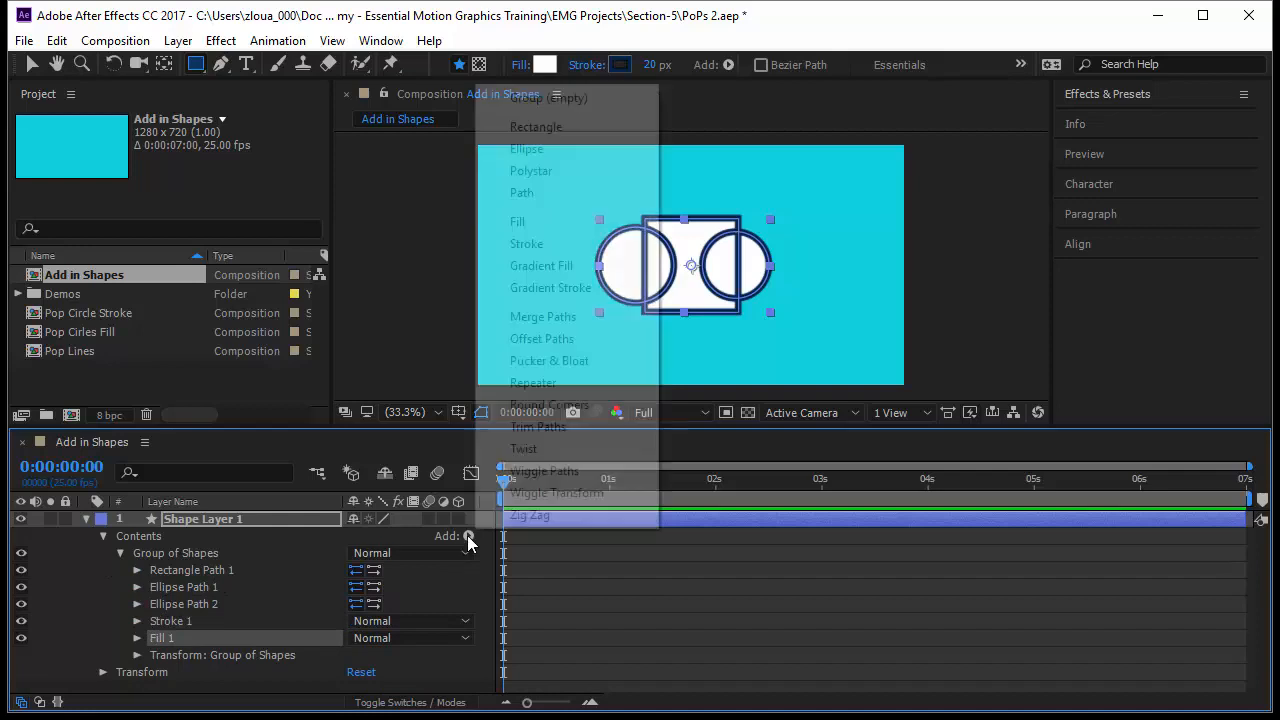
{"action": "left_click", "coordinate": [596, 318]}
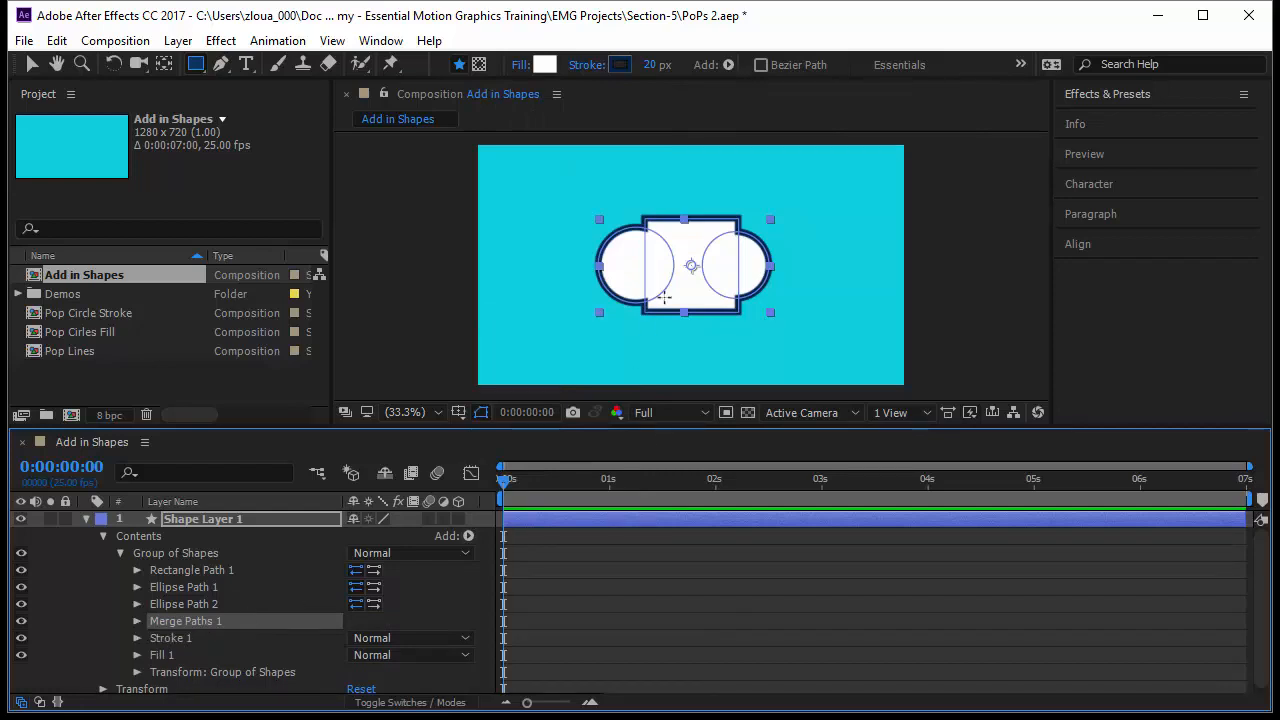
{"action": "left_click", "coordinate": [686, 675]}
{"action": "key", "text": "v"}
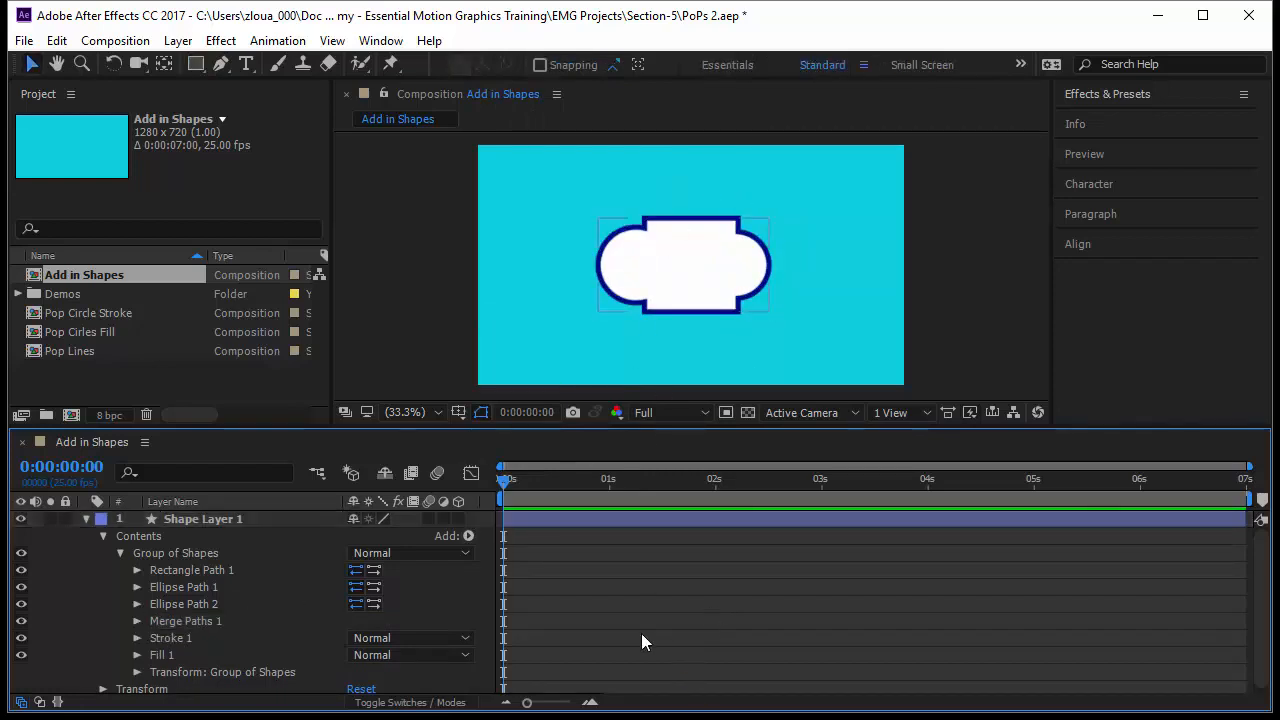
{"action": "left_click", "coordinate": [243, 571]}
{"action": "left_click", "coordinate": [235, 588]}
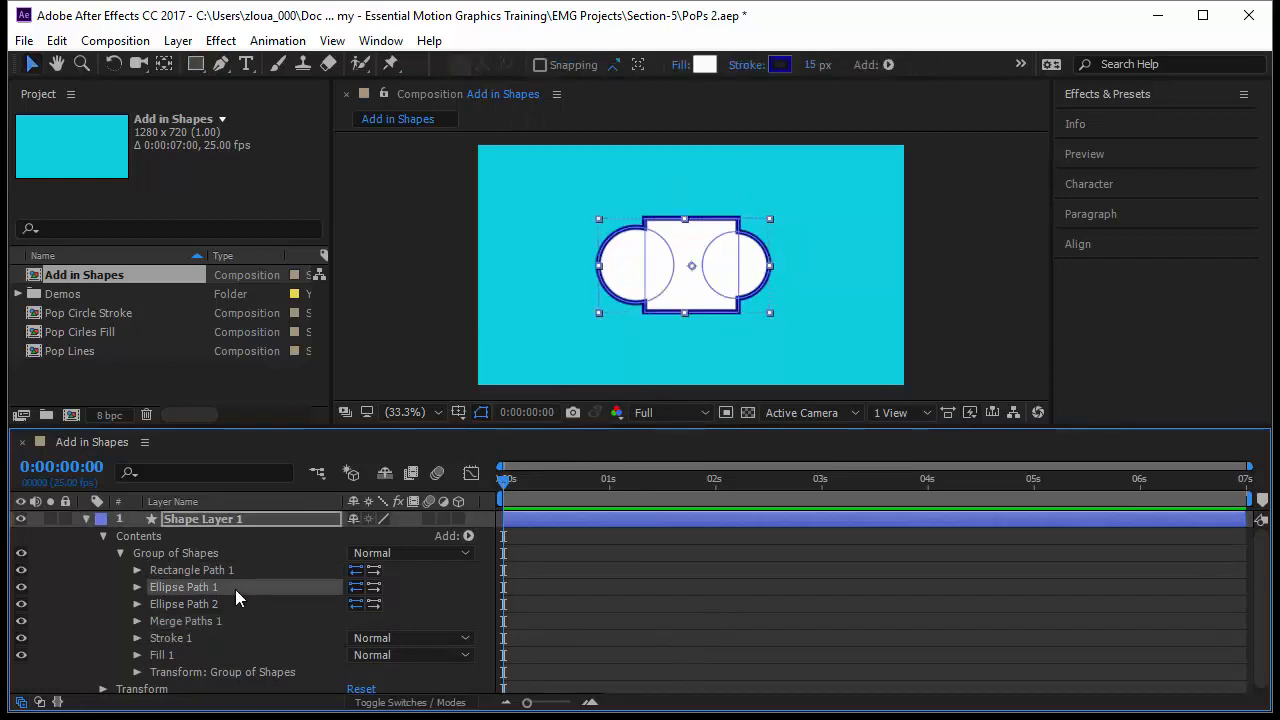
{"action": "left_click", "coordinate": [232, 604]}
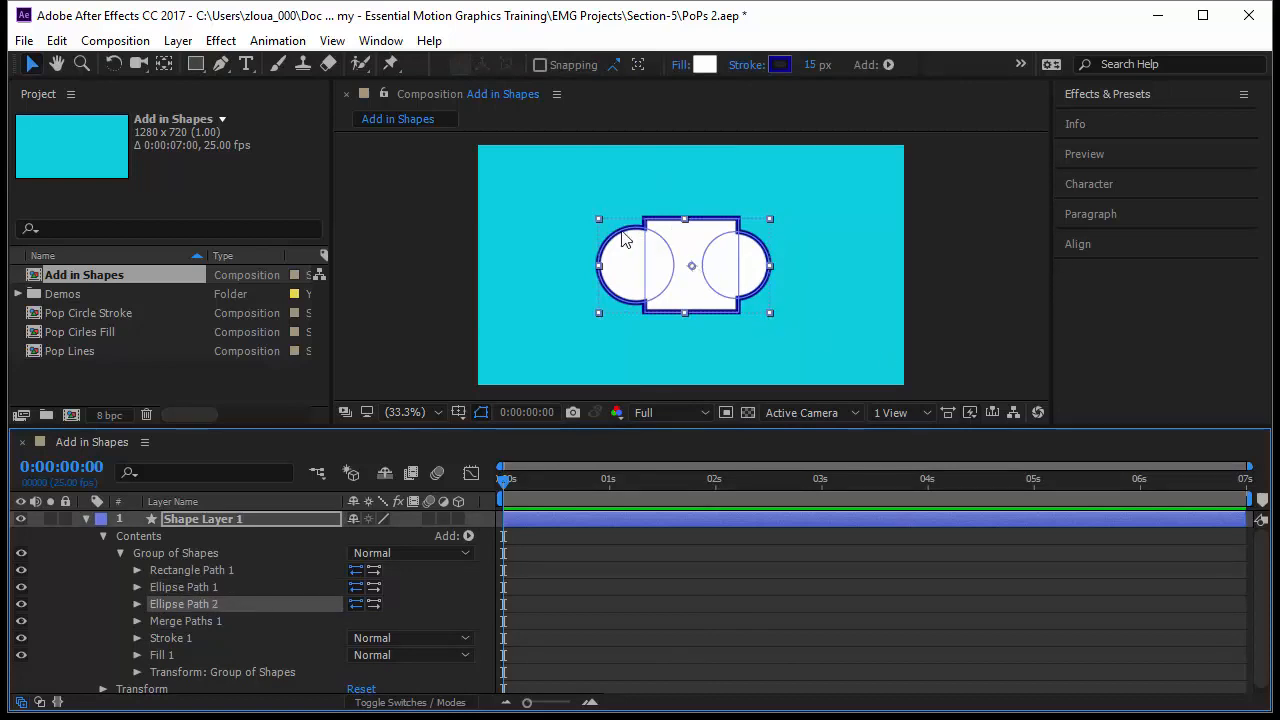
{"action": "left_click", "coordinate": [712, 662]}
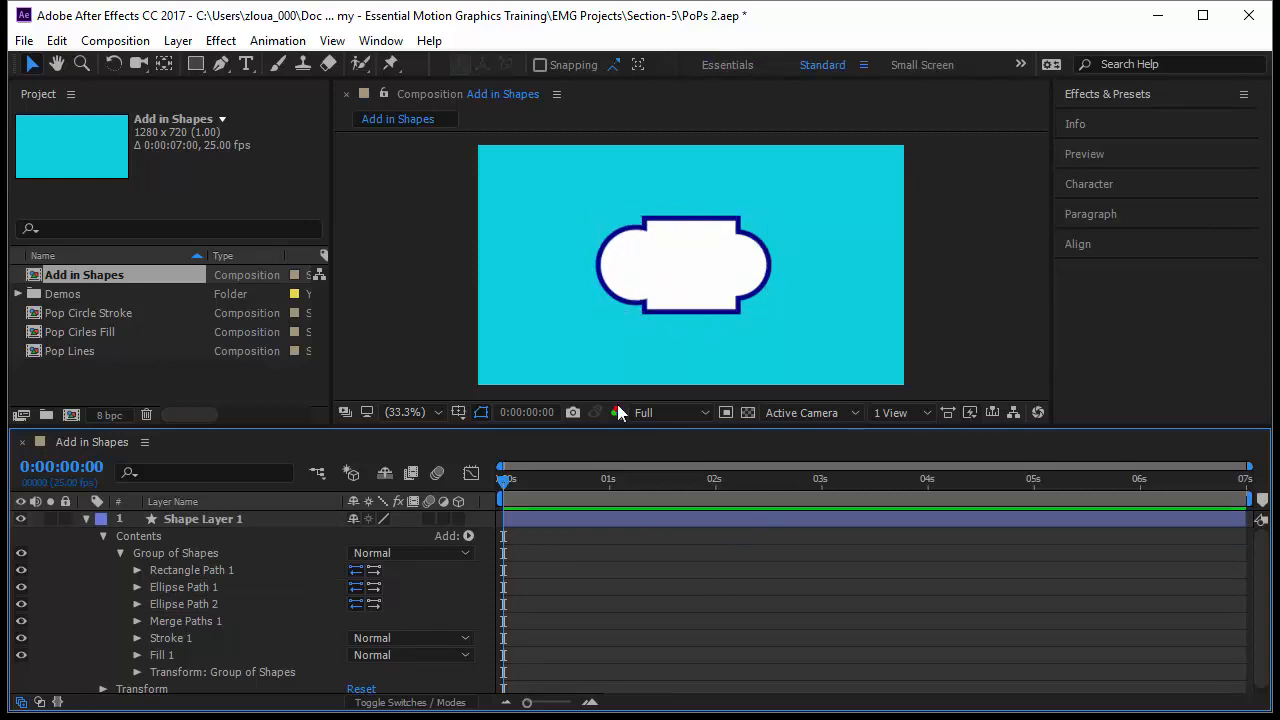
Set the Merge Paths mode to Merge and check the rectangle and both ellipse paths it affects
{"action": "left_click", "coordinate": [174, 622]}
{"action": "left_click", "coordinate": [137, 621]}
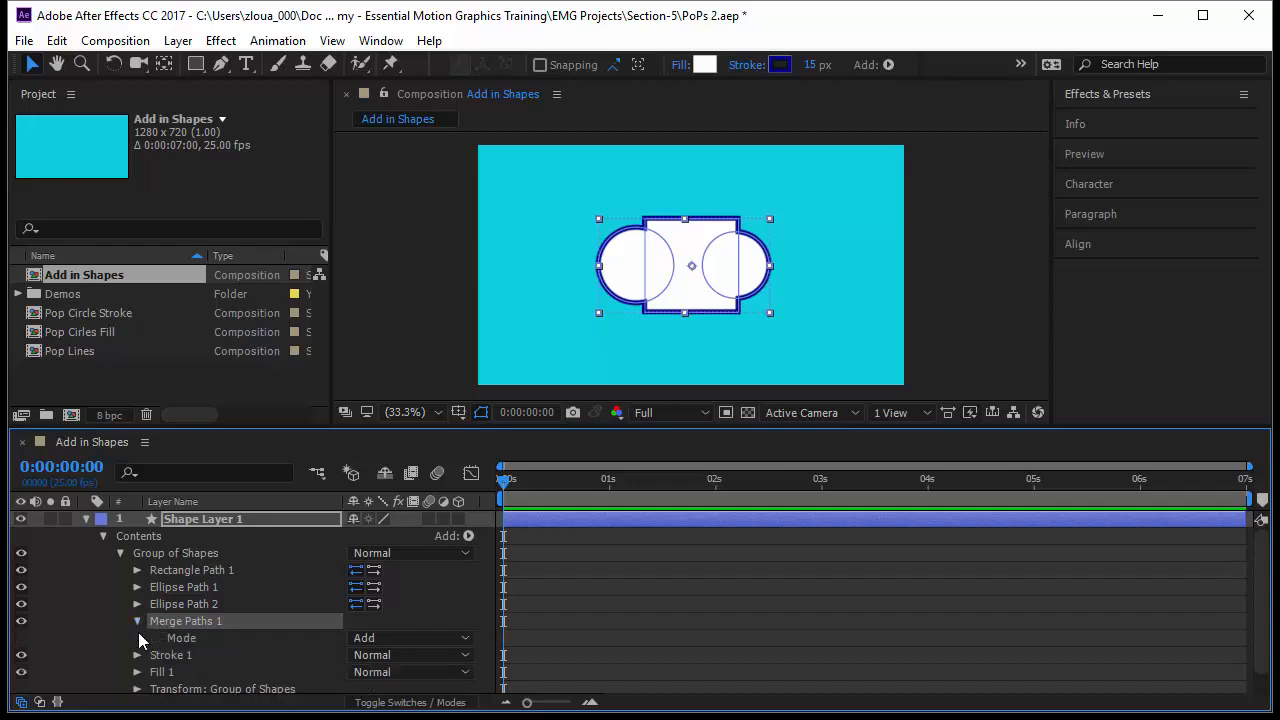
{"action": "left_click", "coordinate": [182, 637]}
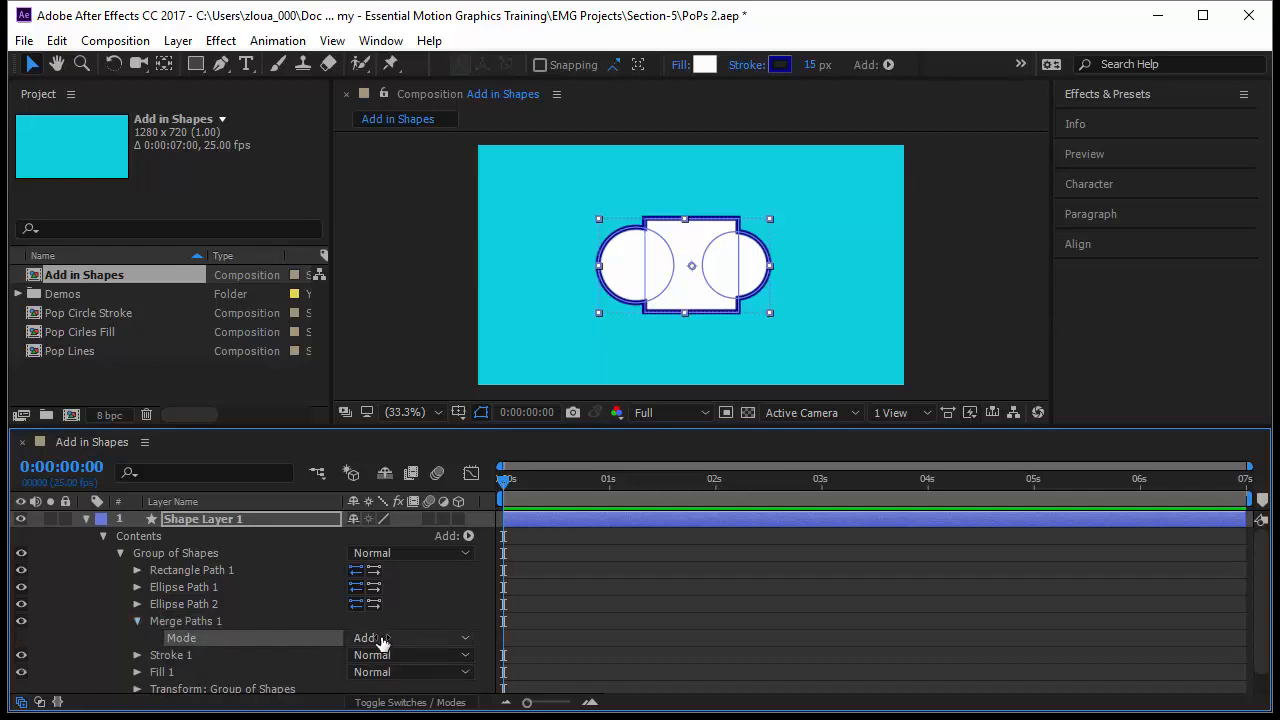
{"action": "left_click", "coordinate": [382, 641]}
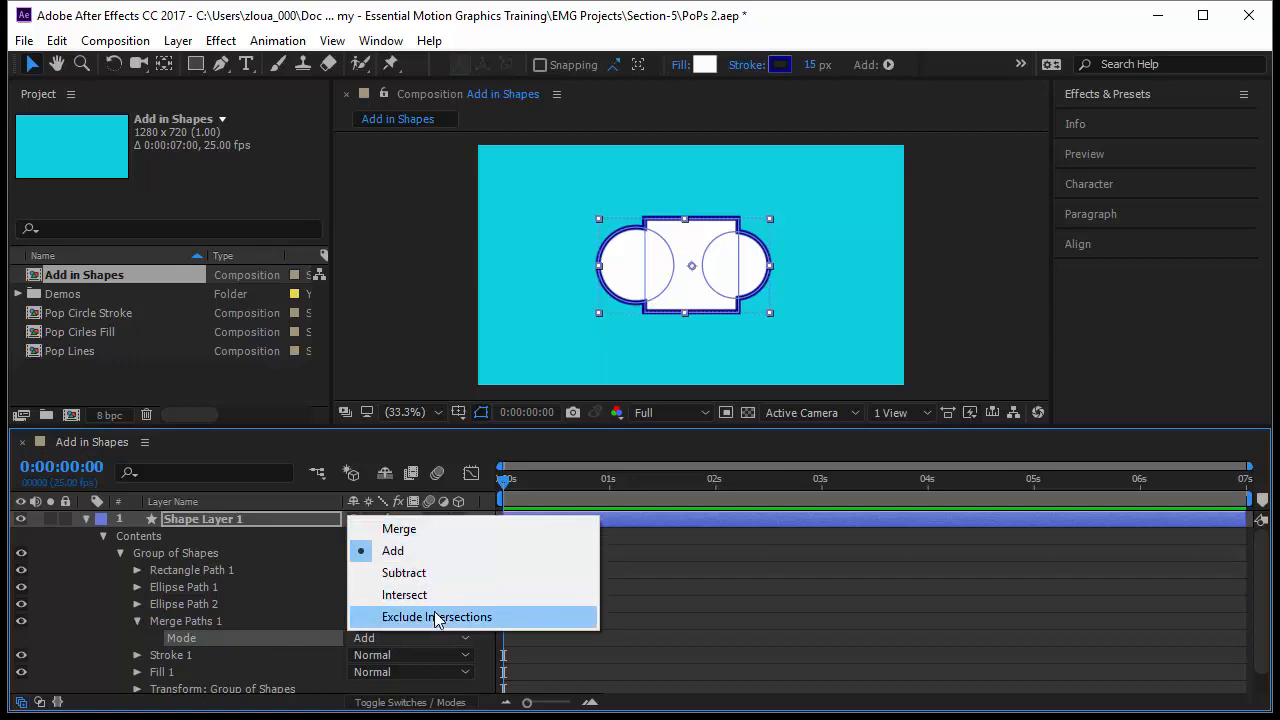
{"action": "left_click", "coordinate": [421, 533]}
{"action": "left_click", "coordinate": [185, 604]}
{"action": "left_click", "coordinate": [193, 572]}
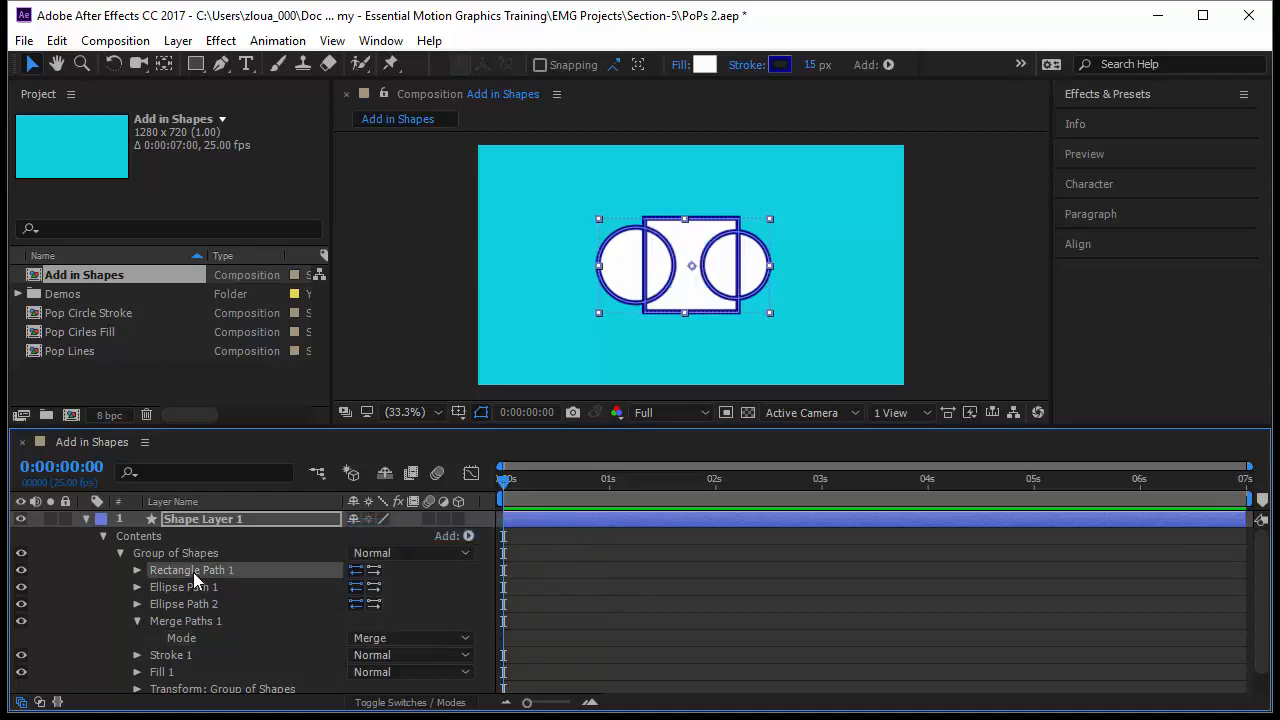
{"action": "left_click", "coordinate": [198, 588]}
{"action": "left_click", "coordinate": [204, 604]}
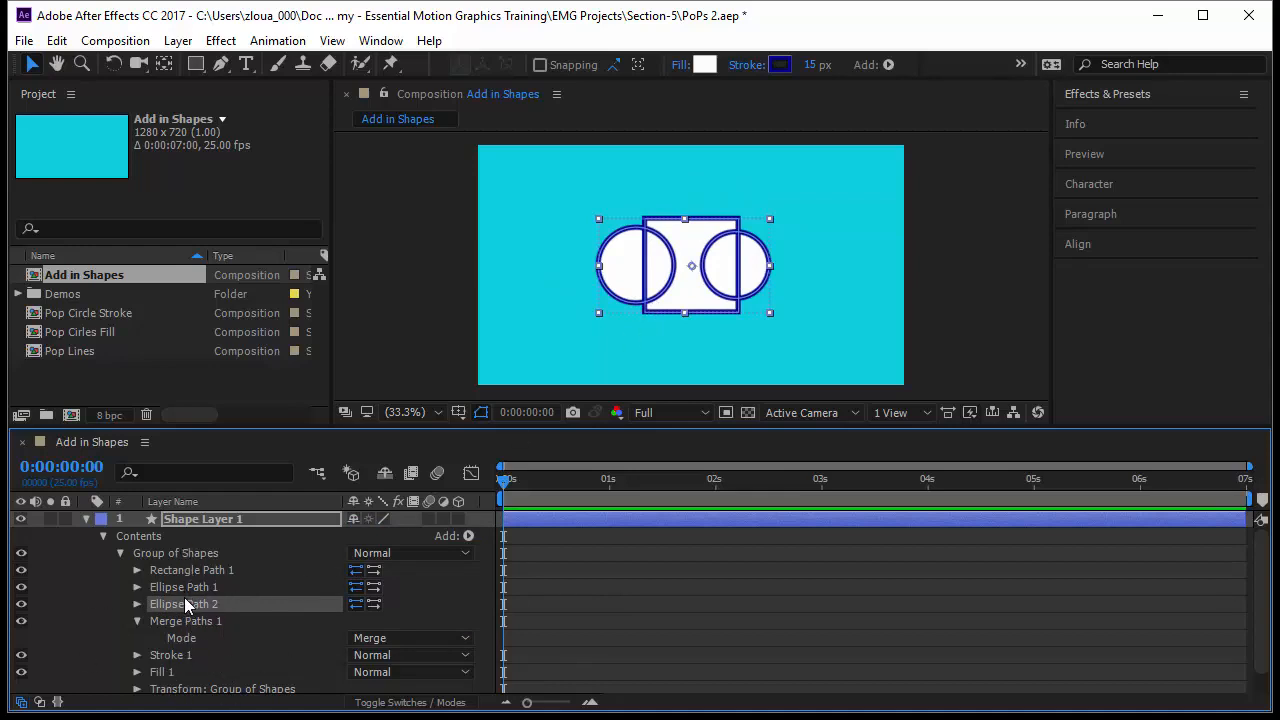
Try the Subtract mode on Merge Paths 1 and go through the rectangle and ellipse paths in their stacking order
{"action": "left_click", "coordinate": [366, 640]}
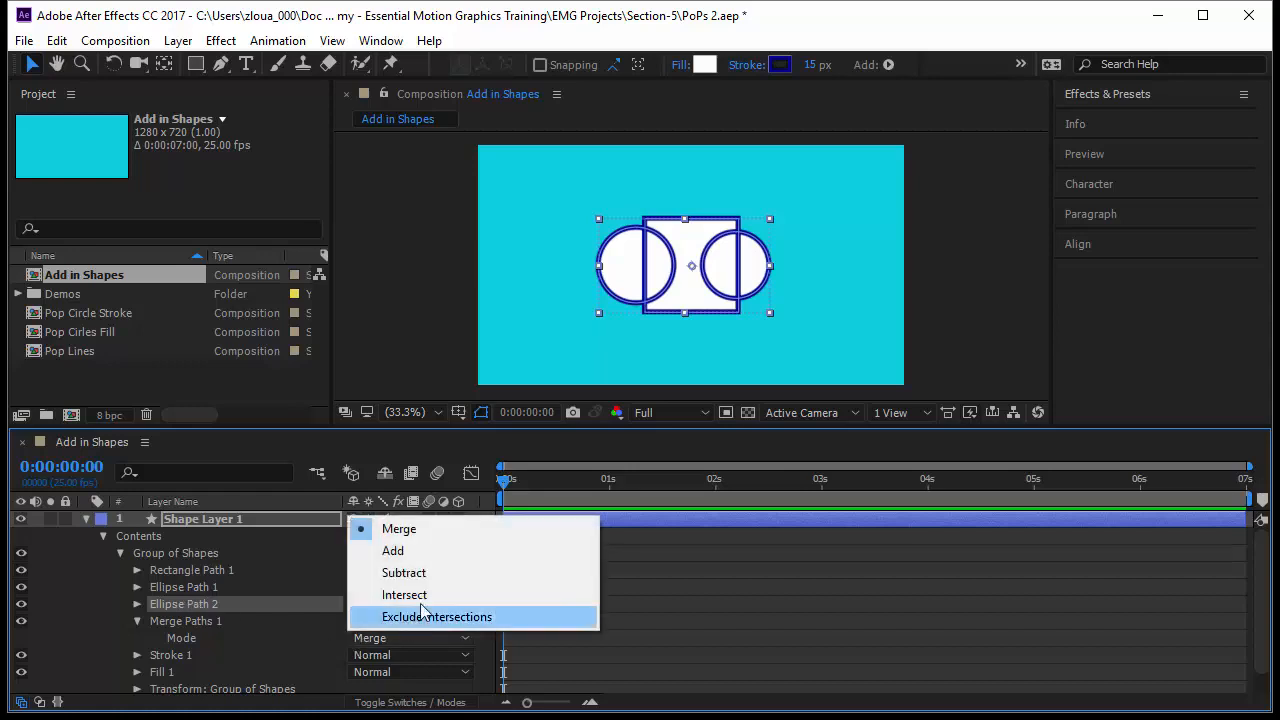
{"action": "left_click", "coordinate": [430, 578]}
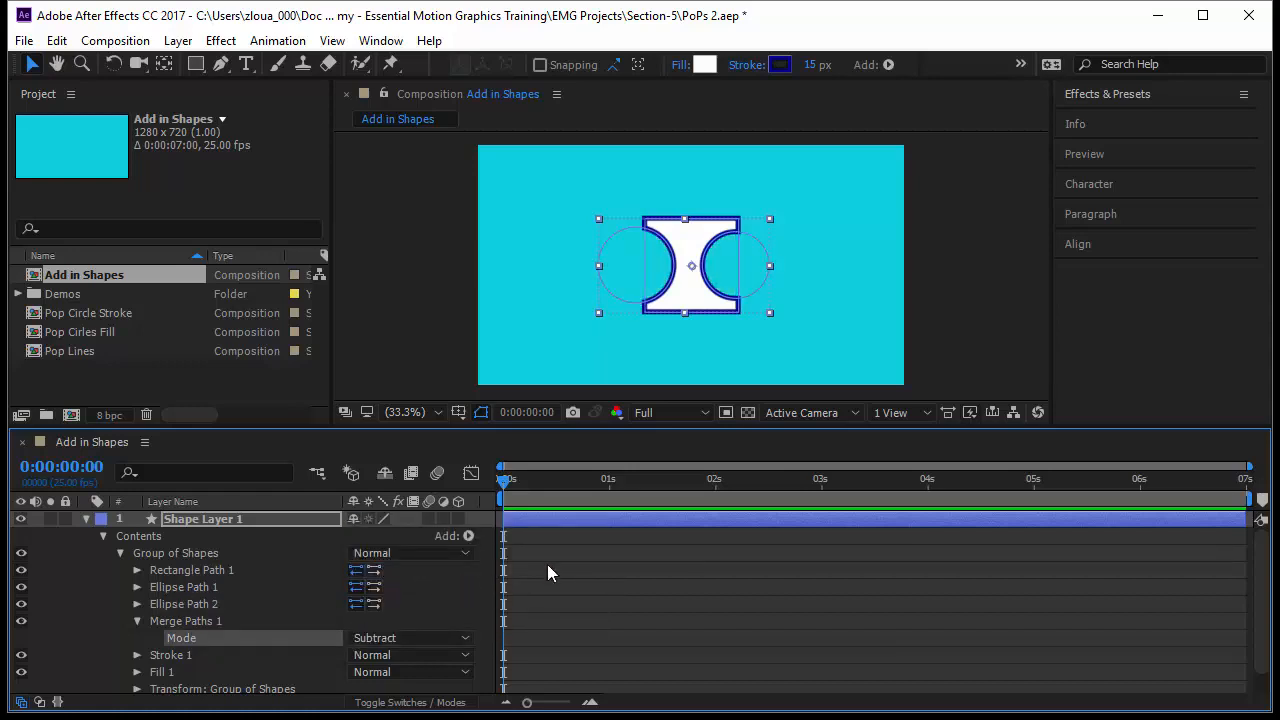
{"action": "left_click", "coordinate": [222, 572]}
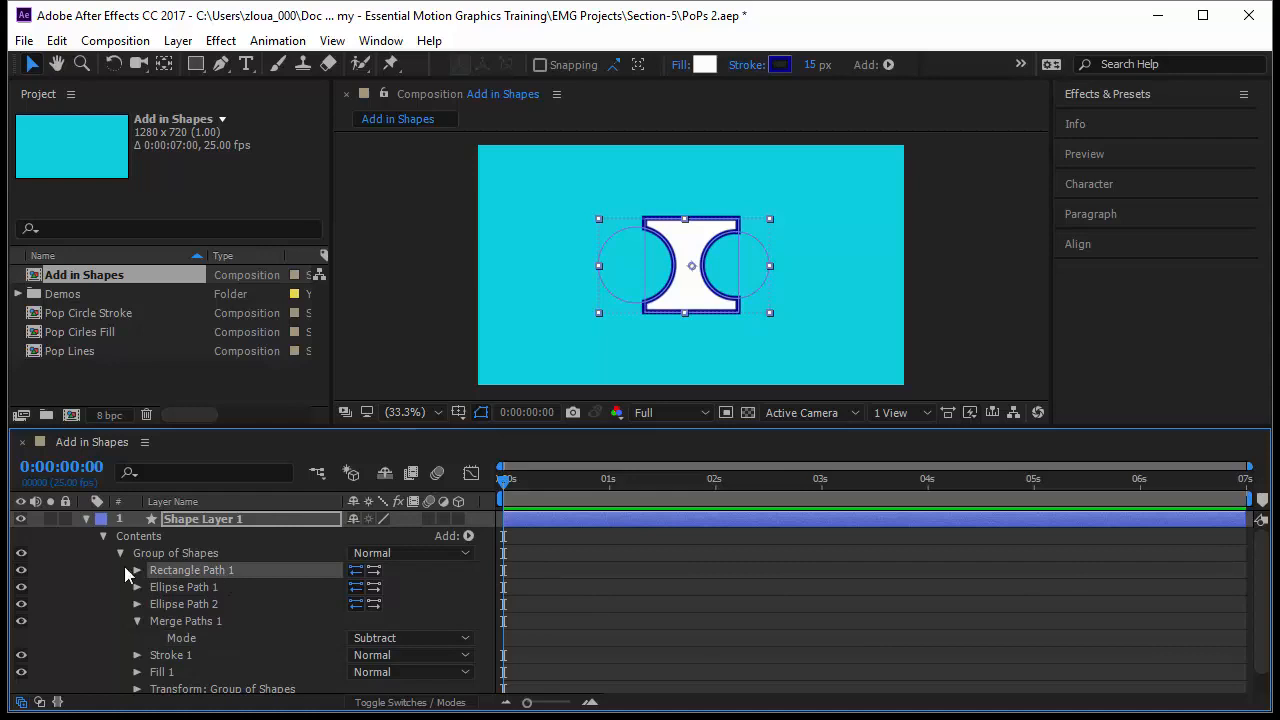
{"action": "left_click", "coordinate": [205, 585]}
{"action": "left_click", "coordinate": [207, 602]}
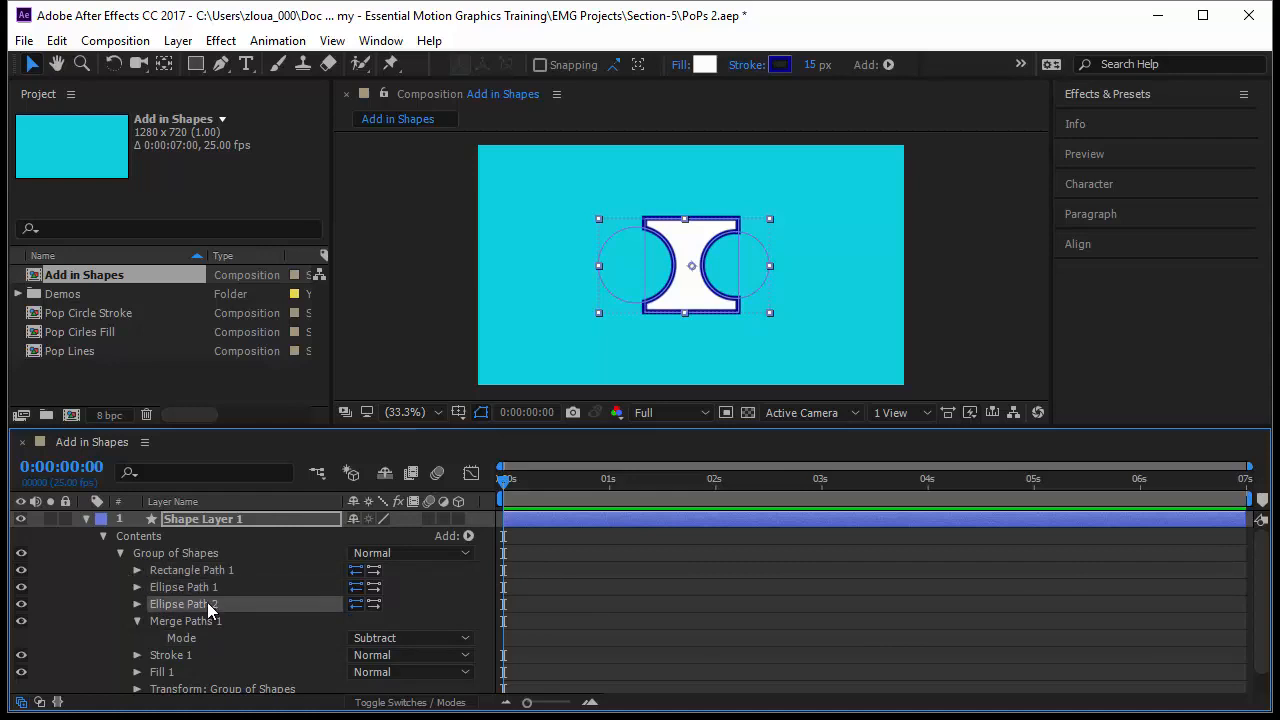
Move Ellipse Path 2 above Rectangle Path 1 in the group, and put the rectangle path back on top
{"action": "left_click_drag", "start_coordinate": [206, 602], "coordinate": [205, 568]}
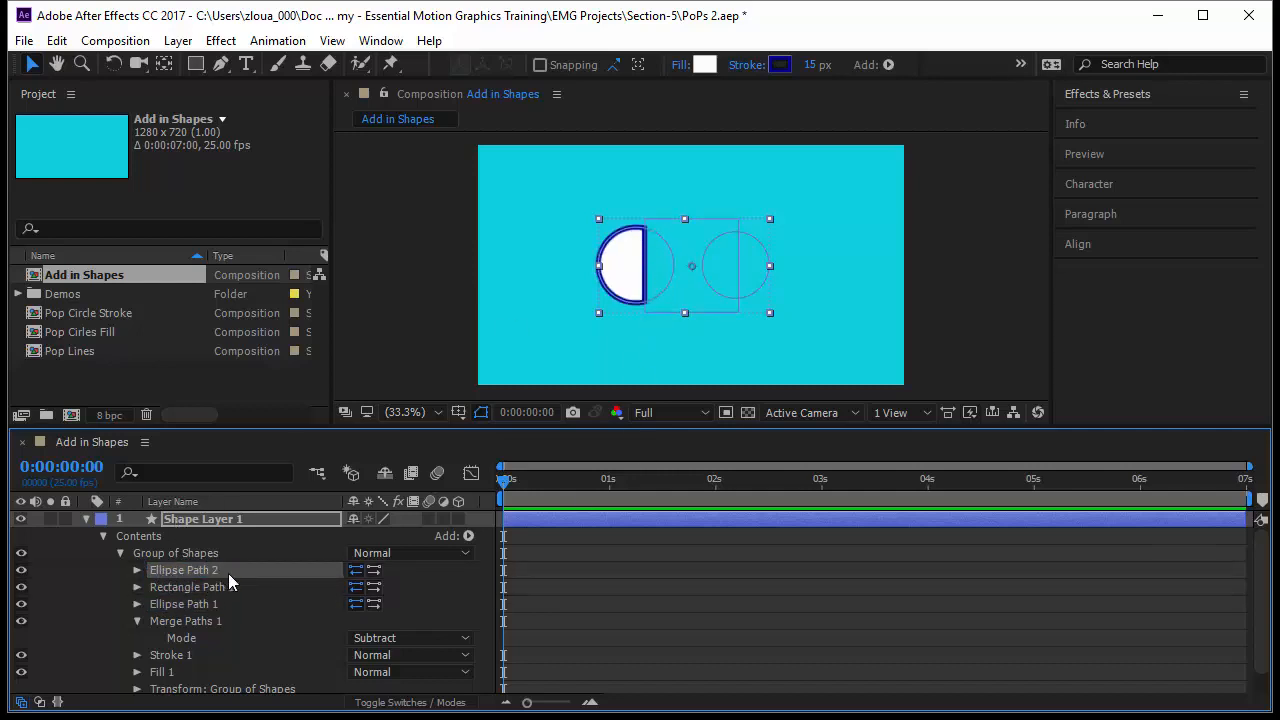
{"action": "left_click", "coordinate": [190, 588]}
{"action": "left_click", "coordinate": [191, 605]}
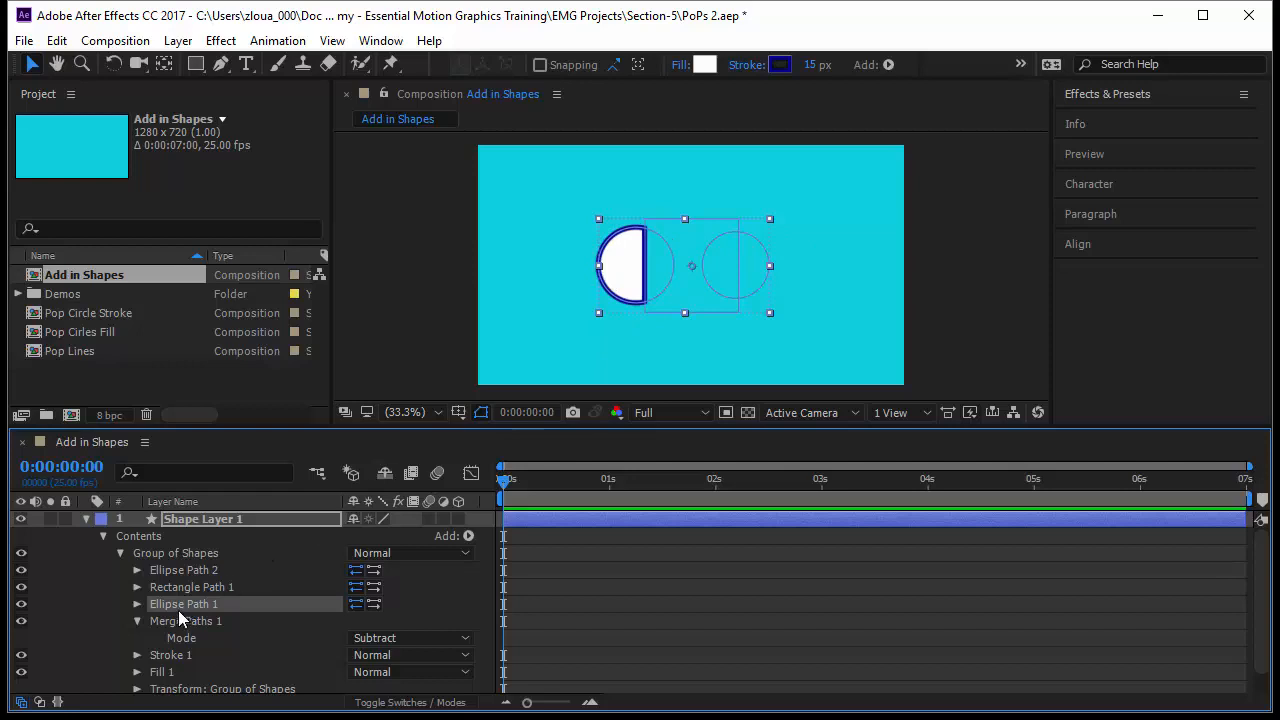
{"action": "left_click_drag", "start_coordinate": [188, 586], "coordinate": [188, 565]}
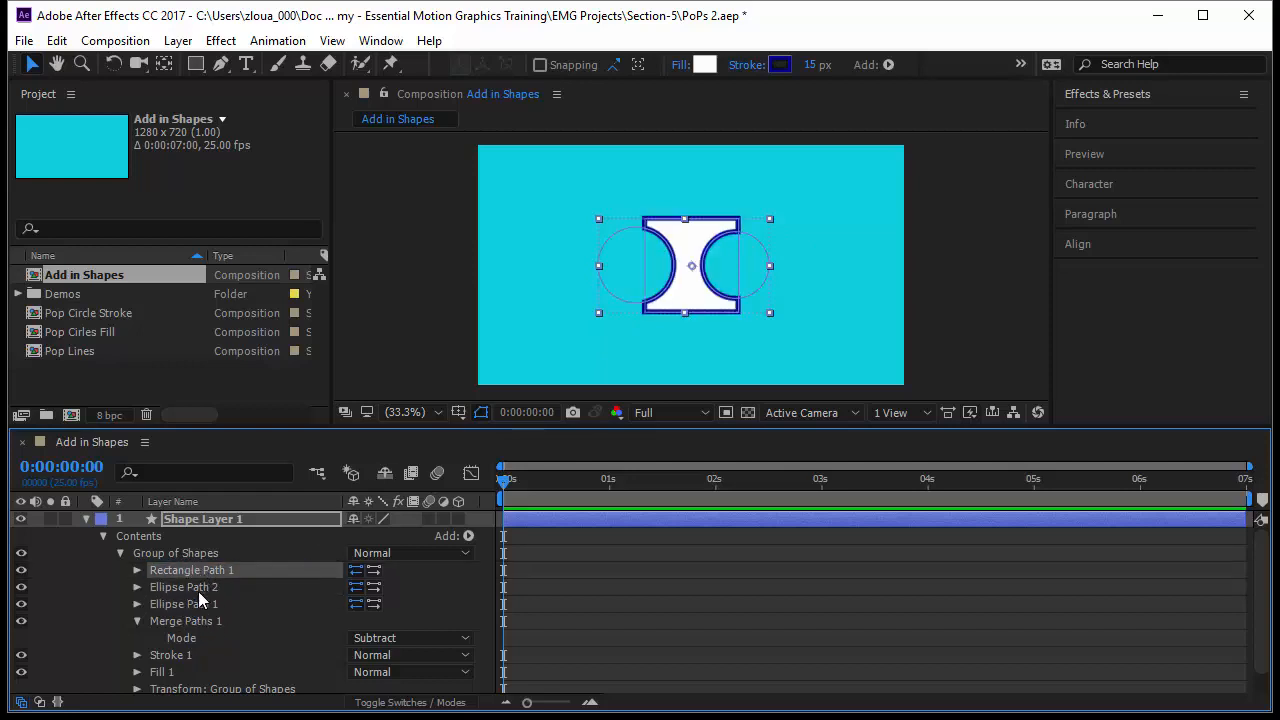
Switch Merge Paths 1 to Intersect and check which of the three paths overlap one another
{"action": "left_click", "coordinate": [404, 641]}
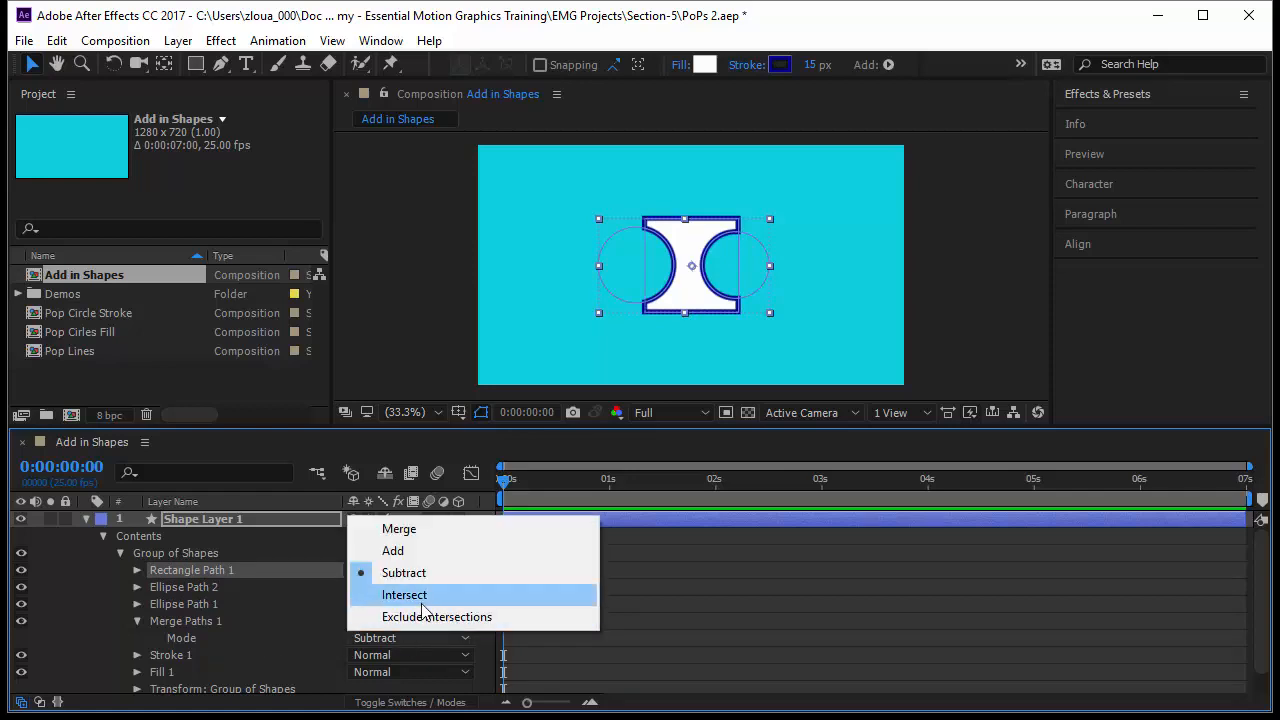
{"action": "left_click", "coordinate": [404, 595]}
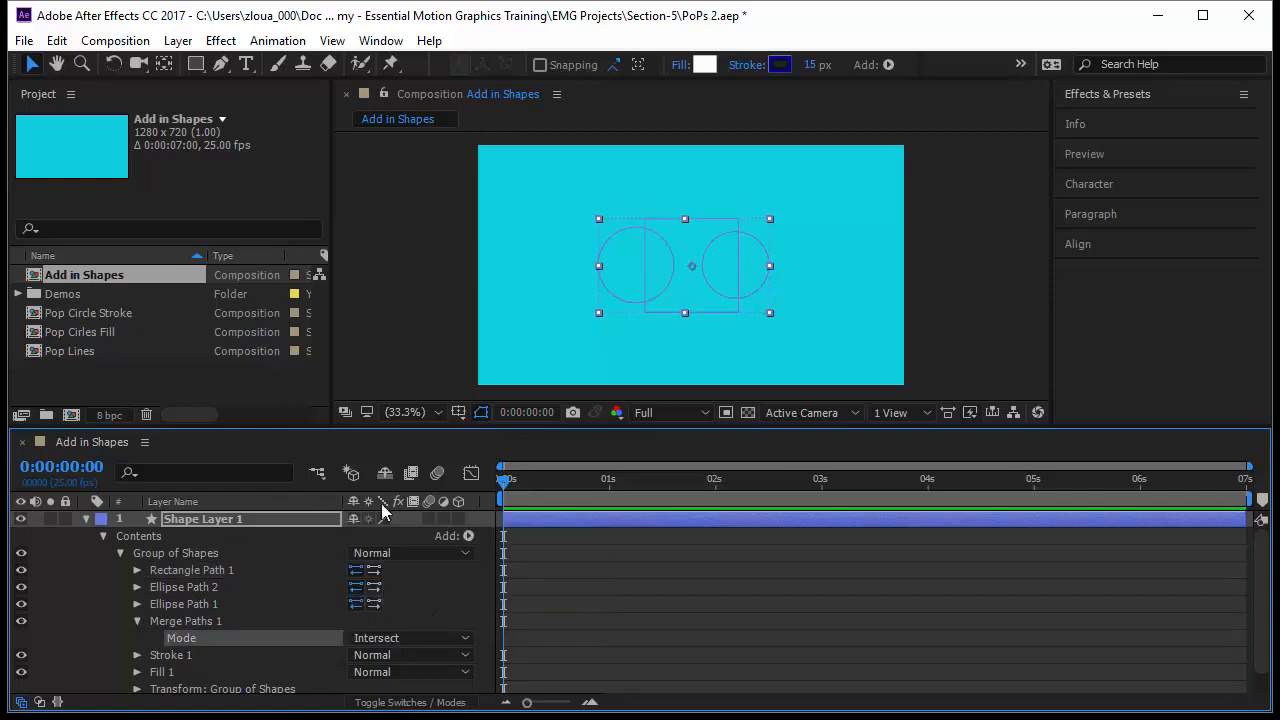
{"action": "left_click", "coordinate": [214, 571]}
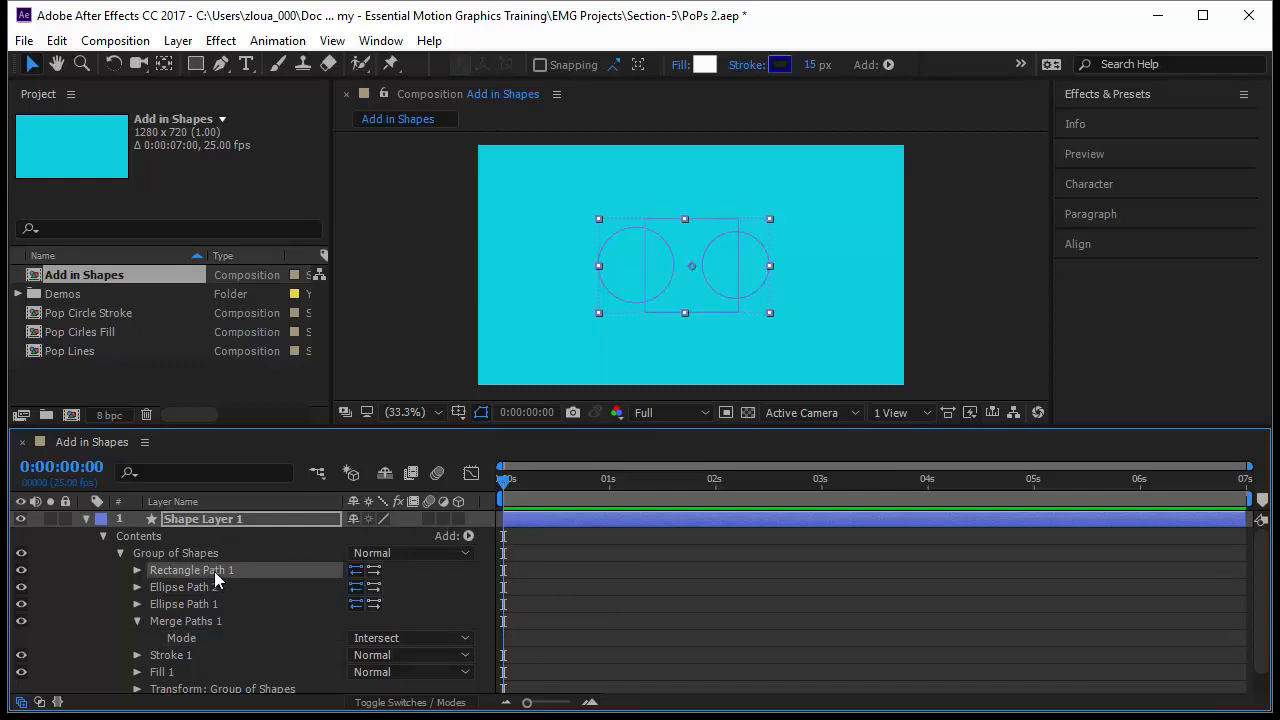
{"action": "left_click", "coordinate": [202, 586]}
{"action": "left_click", "coordinate": [204, 603]}
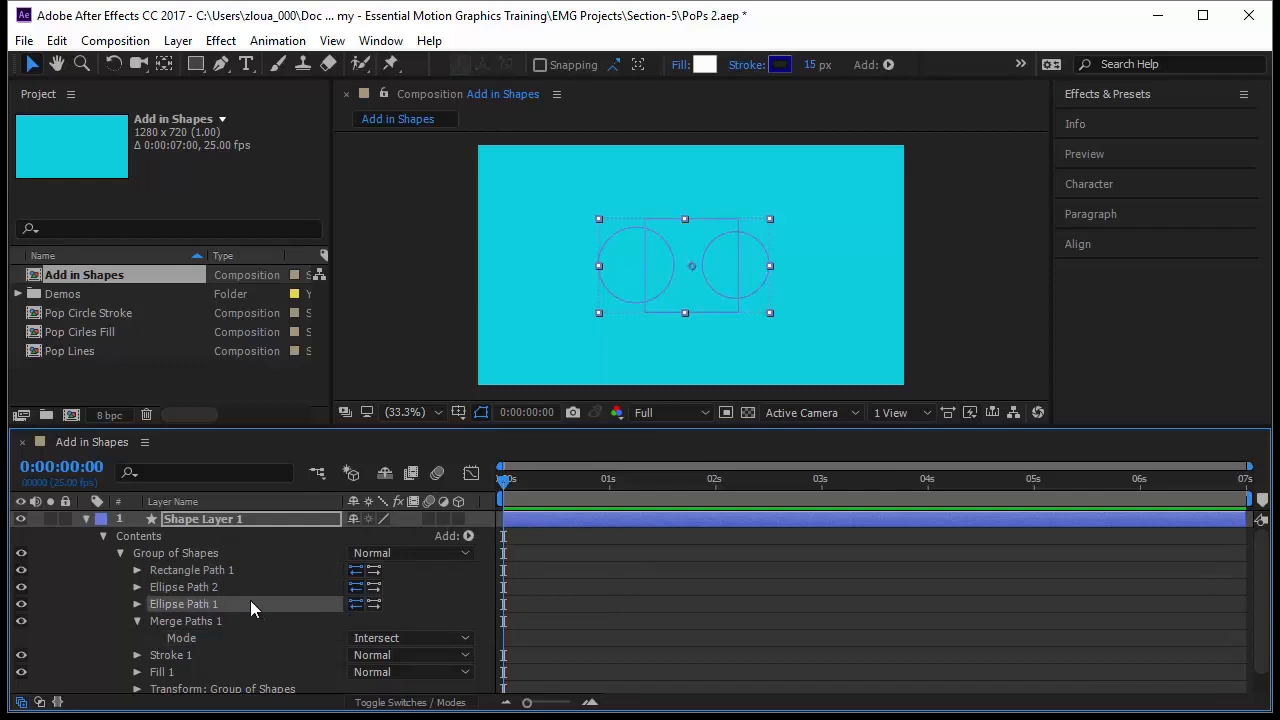
Shift Ellipse Path 2 horizontally to 20 so all three paths overlap, and return it to -168
{"action": "left_click", "coordinate": [137, 587]}
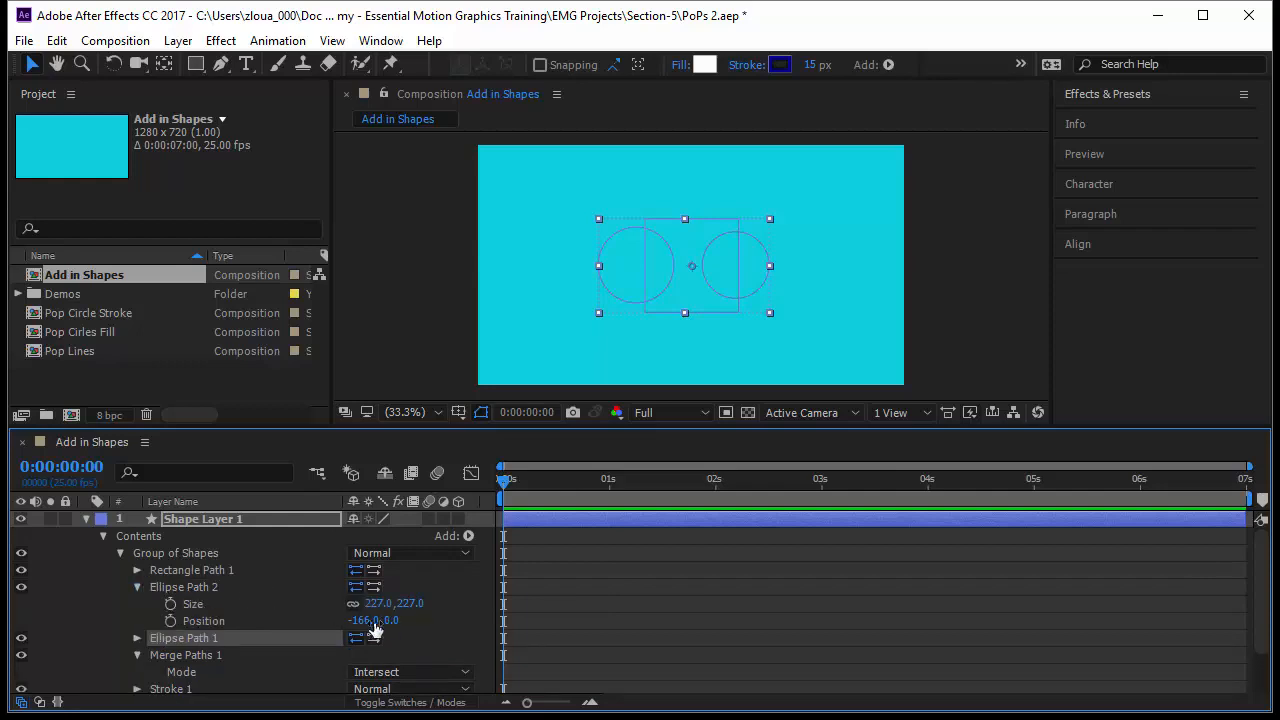
{"action": "left_click_drag", "start_coordinate": [362, 621], "coordinate": [594, 655]}
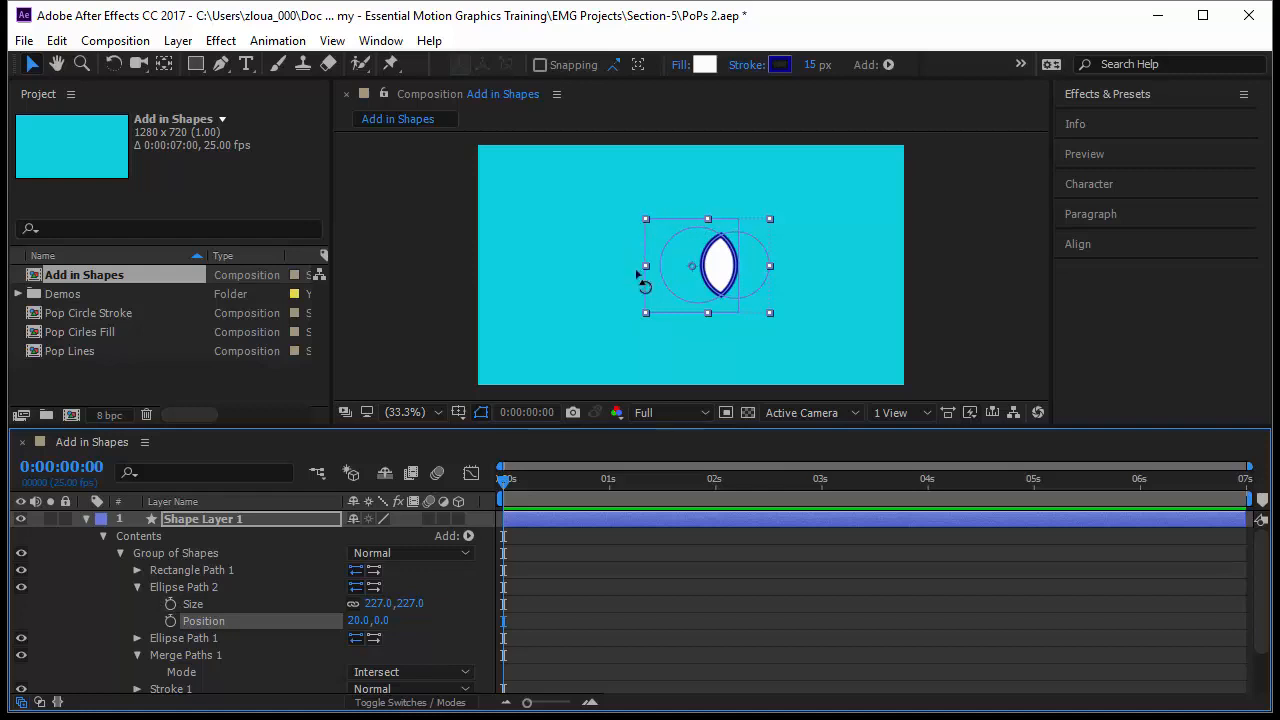
{"action": "left_click_drag", "start_coordinate": [360, 628], "coordinate": [172, 628]}
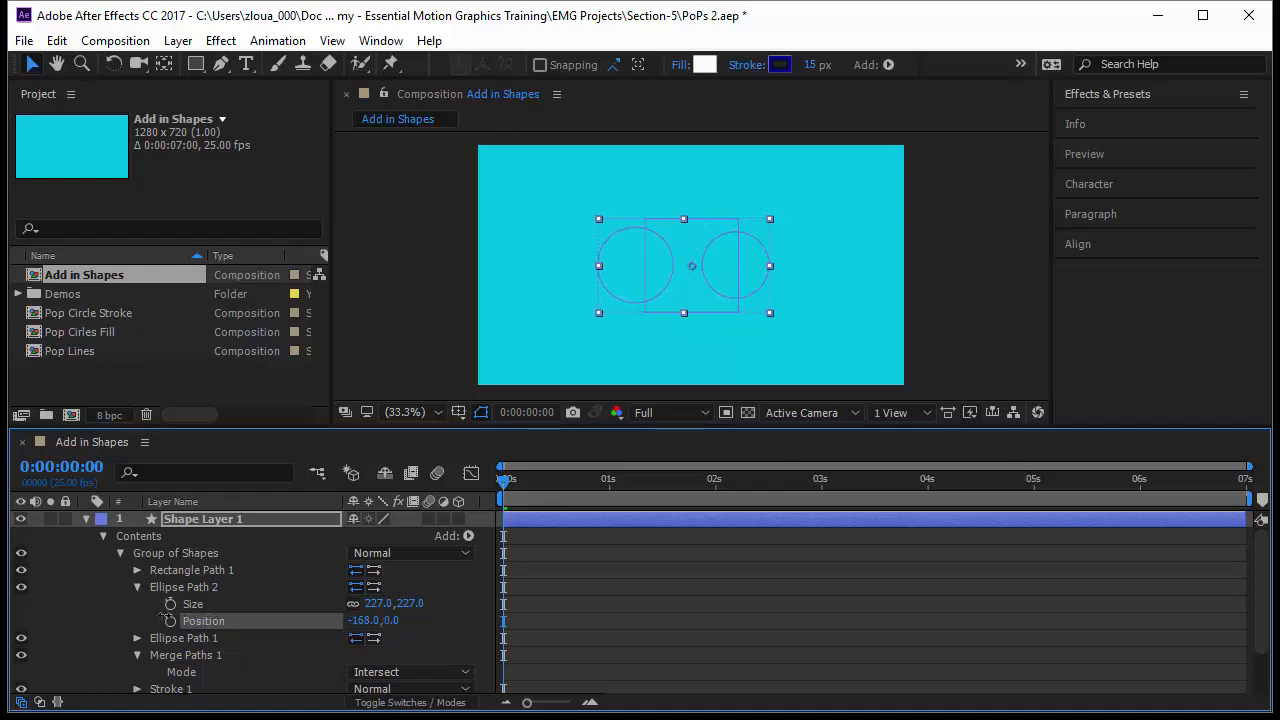
Try the Exclude Intersections mode on Merge Paths 1 and check how the two ellipse paths are affected
{"action": "left_click", "coordinate": [423, 674]}
{"action": "left_click", "coordinate": [490, 651]}
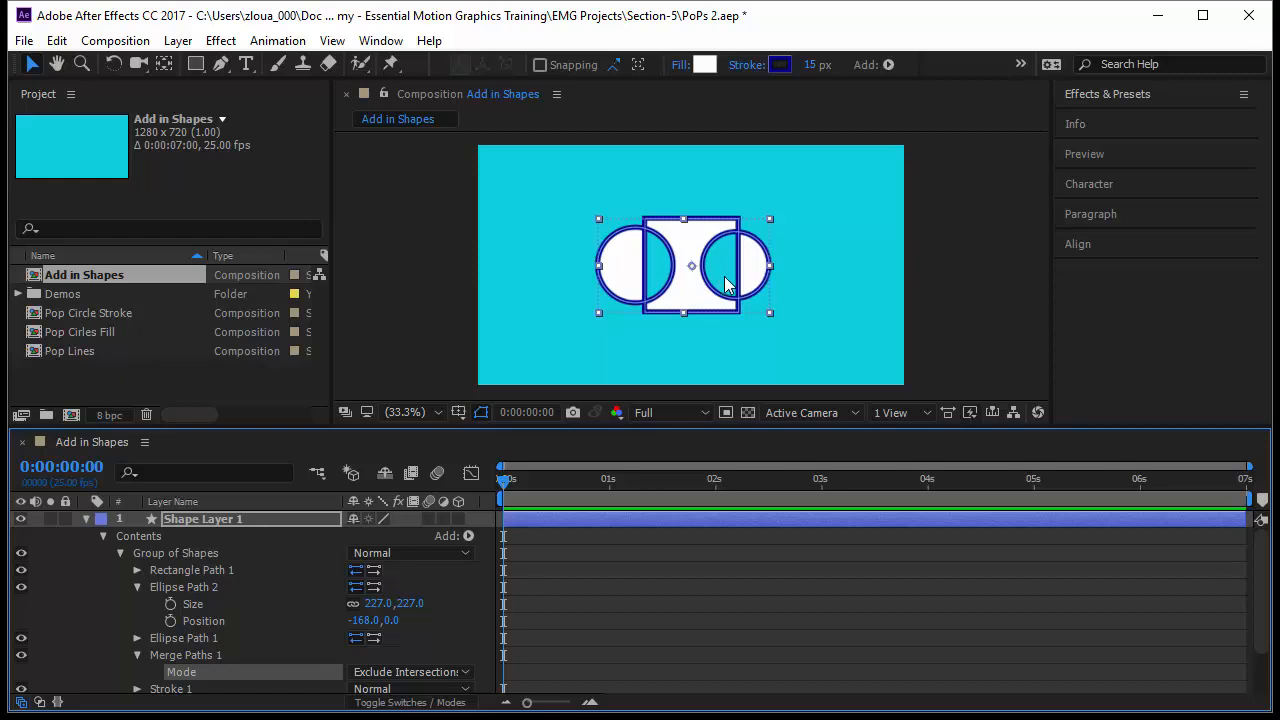
{"action": "left_click", "coordinate": [188, 588]}
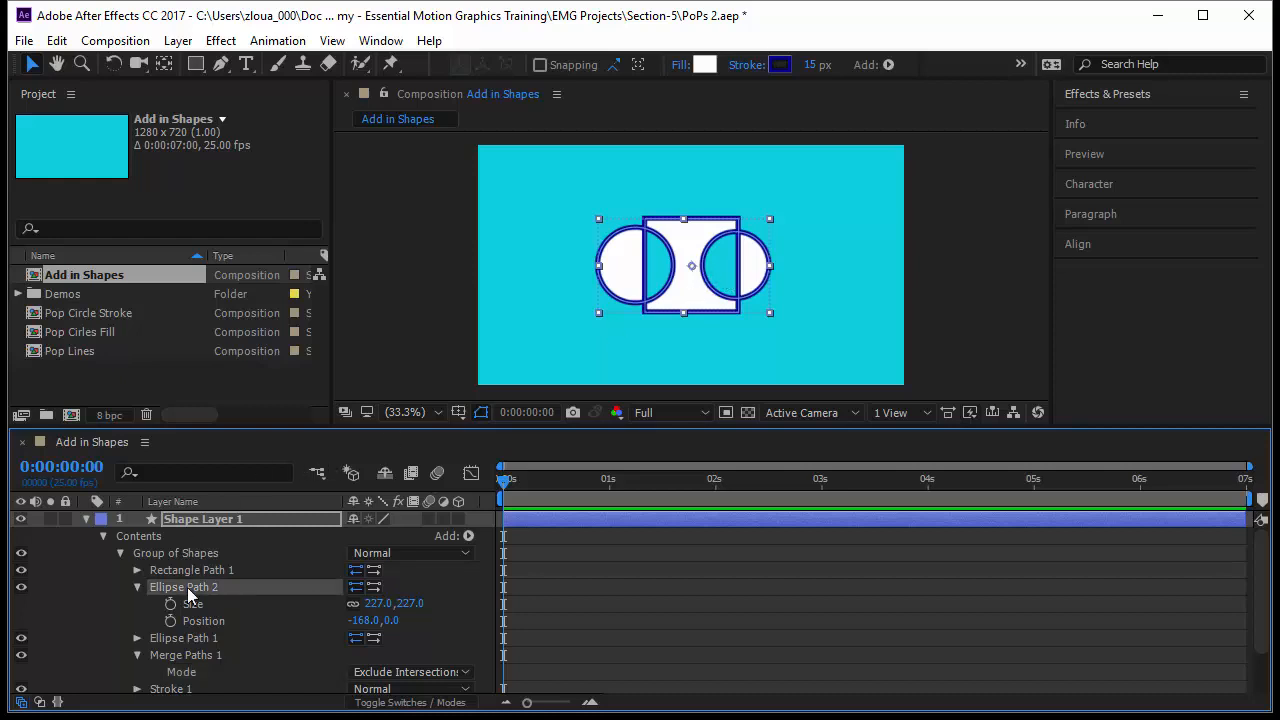
{"action": "left_click", "coordinate": [195, 638]}
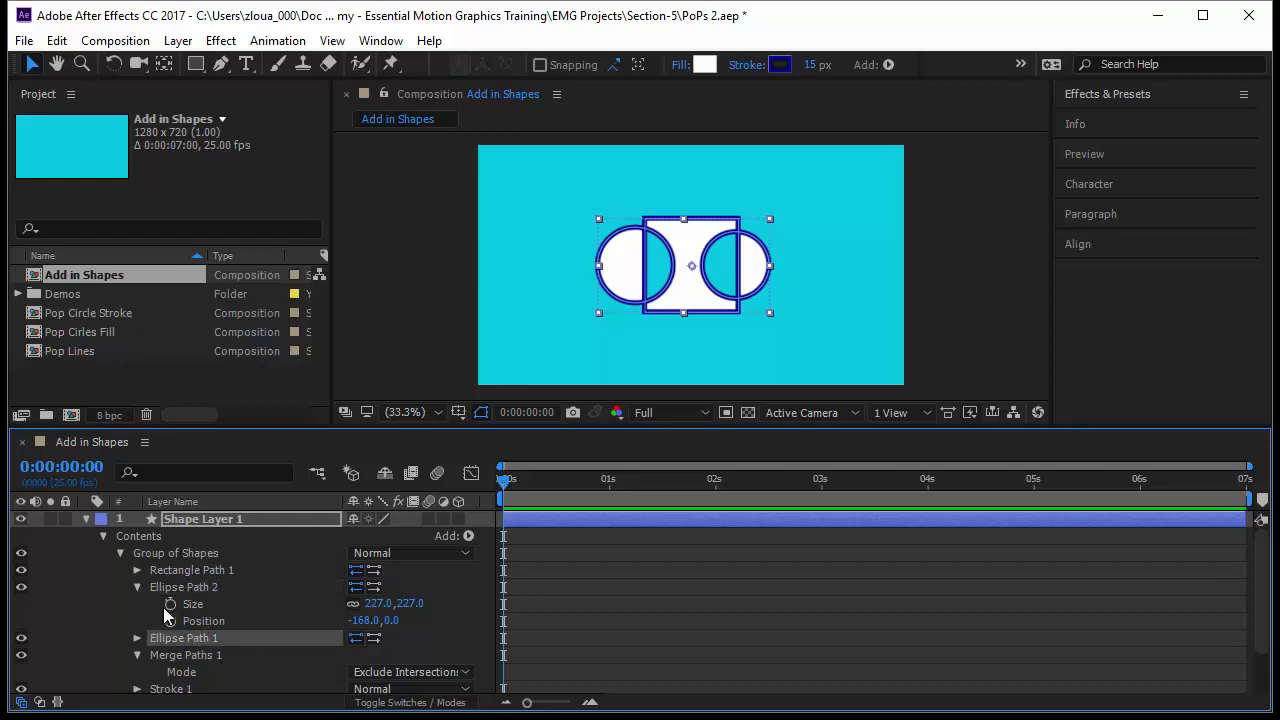
{"action": "left_click", "coordinate": [138, 586]}
Set the Merge Paths 1 mode back to Add
{"action": "left_click", "coordinate": [188, 622]}
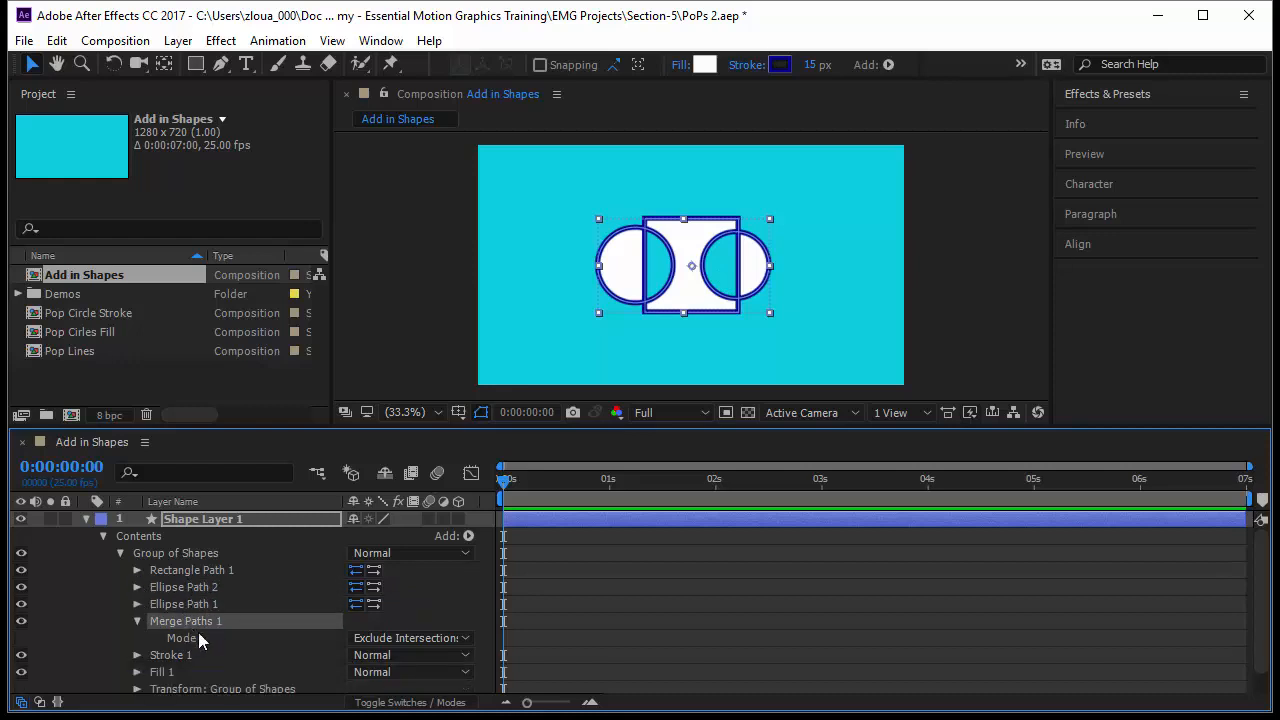
{"action": "left_click", "coordinate": [380, 638]}
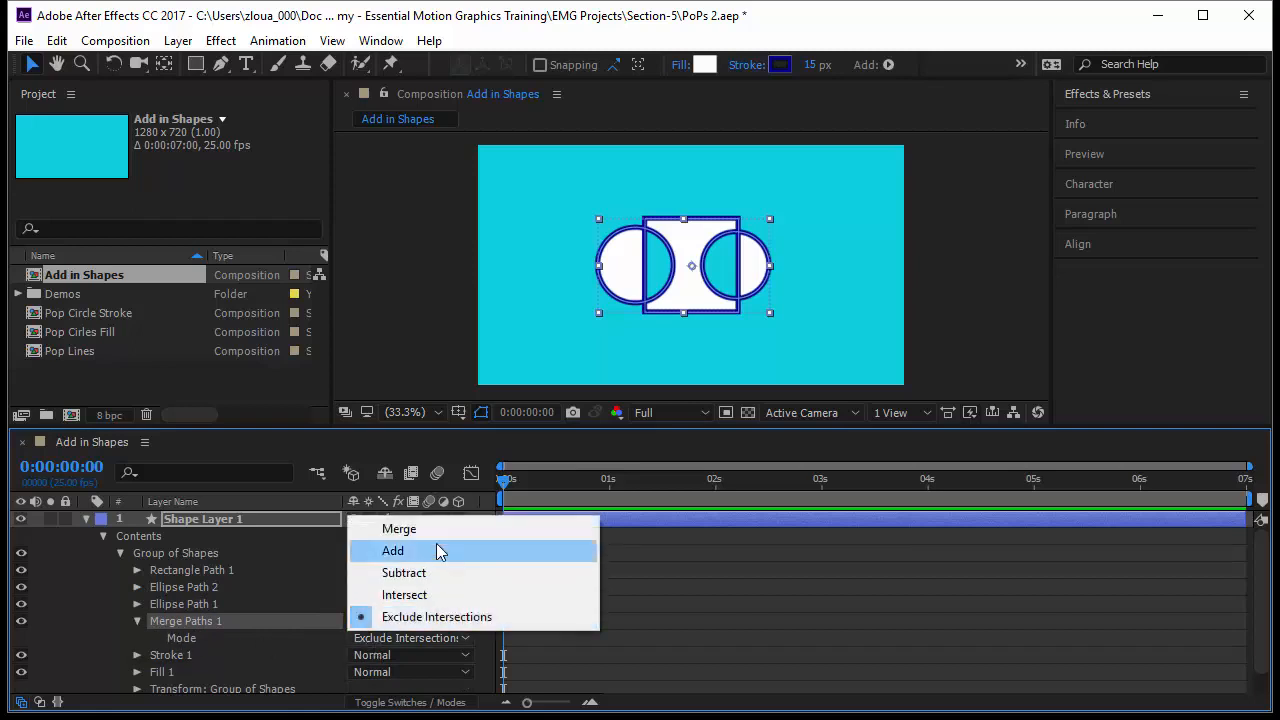
{"action": "left_click", "coordinate": [434, 551]}
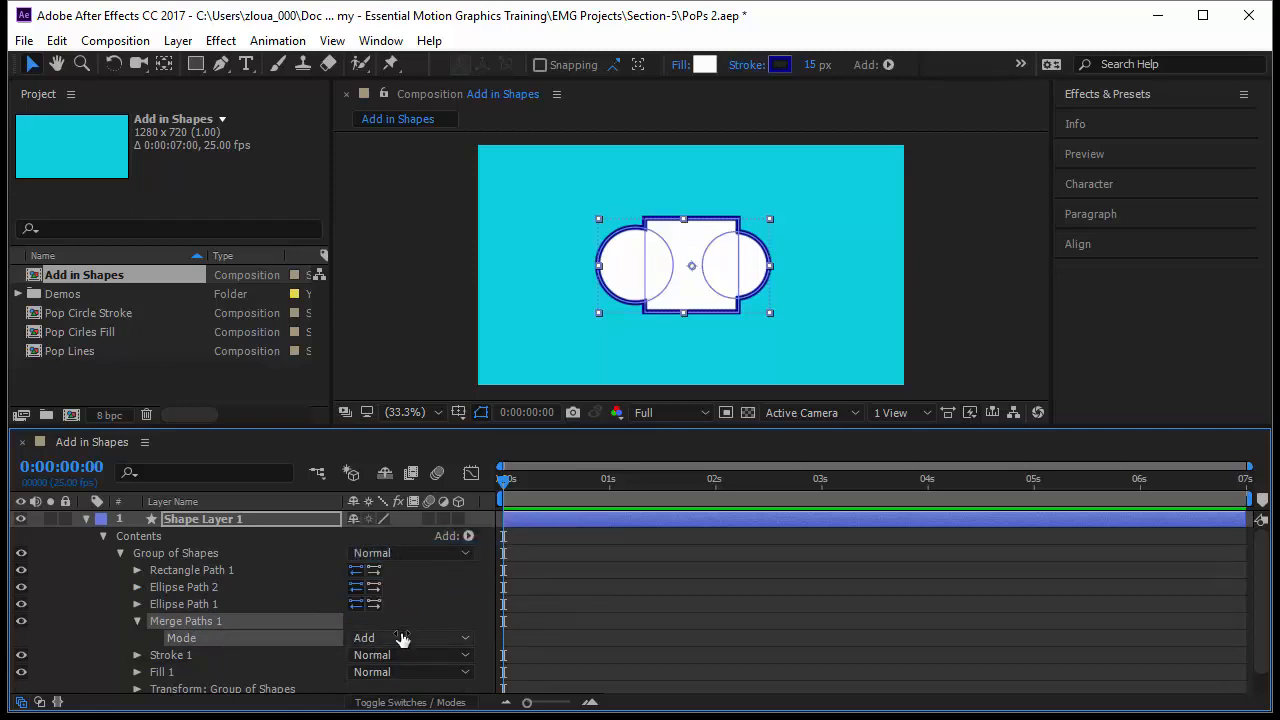
Move Merge Paths 1 above Ellipse Path 1 to leave that ellipse out of the merge, and return it below all three paths
{"action": "left_click", "coordinate": [137, 621]}
{"action": "mouse_move", "coordinate": [176, 617]}
{"action": "left_mouse_down"}
{"action": "mouse_move", "coordinate": [170, 590]}
{"action": "mouse_move", "coordinate": [173, 603]}
{"action": "left_mouse_up"}
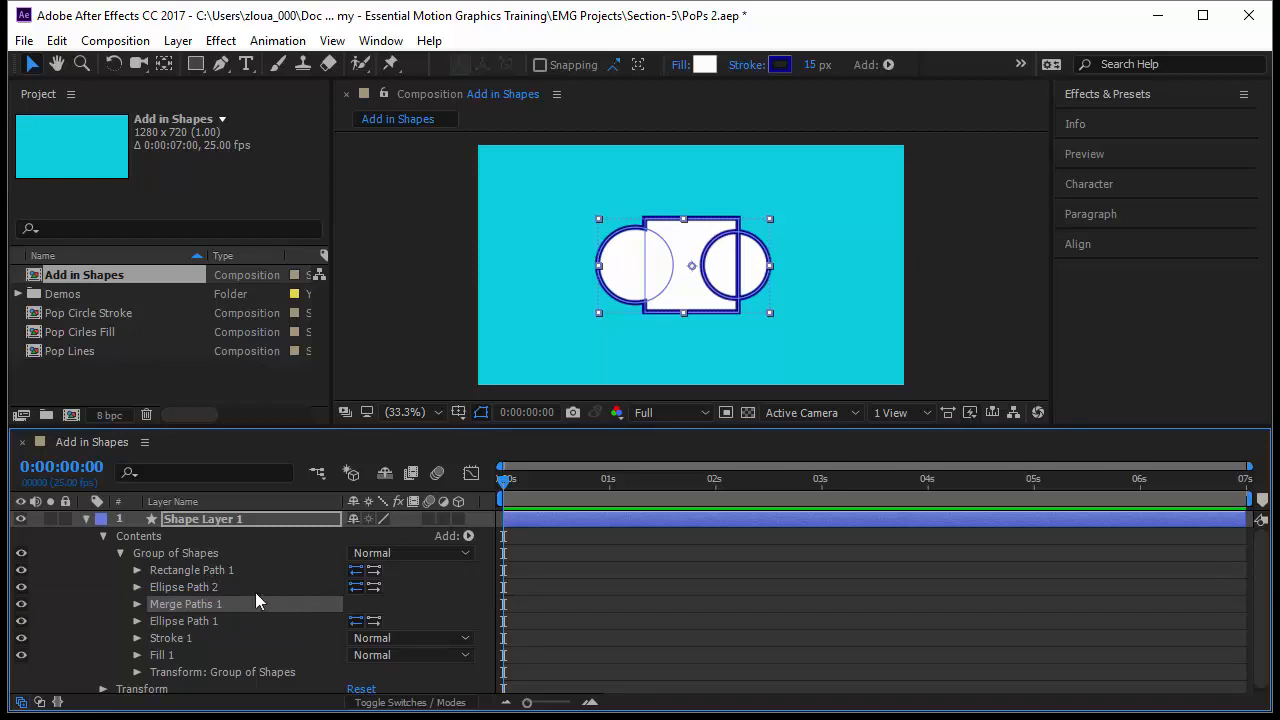
{"action": "left_click", "coordinate": [194, 570]}
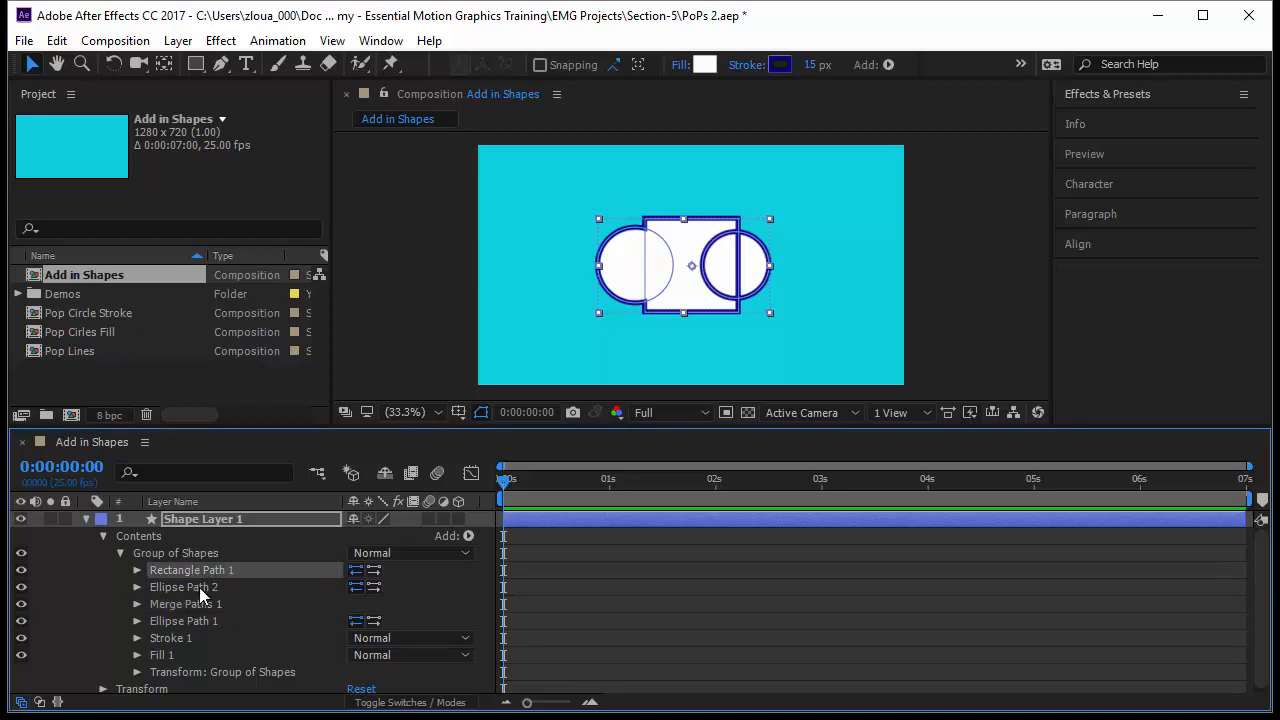
{"action": "left_click", "coordinate": [199, 587]}
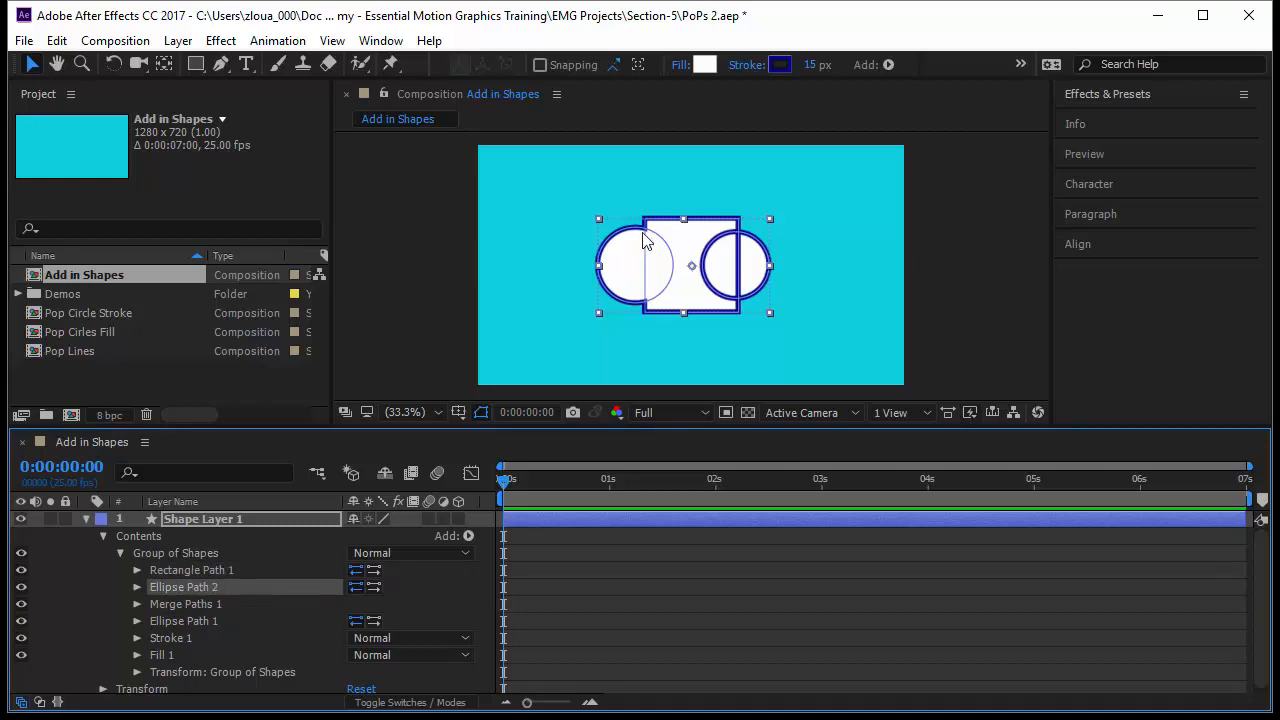
{"action": "left_click", "coordinate": [209, 621]}
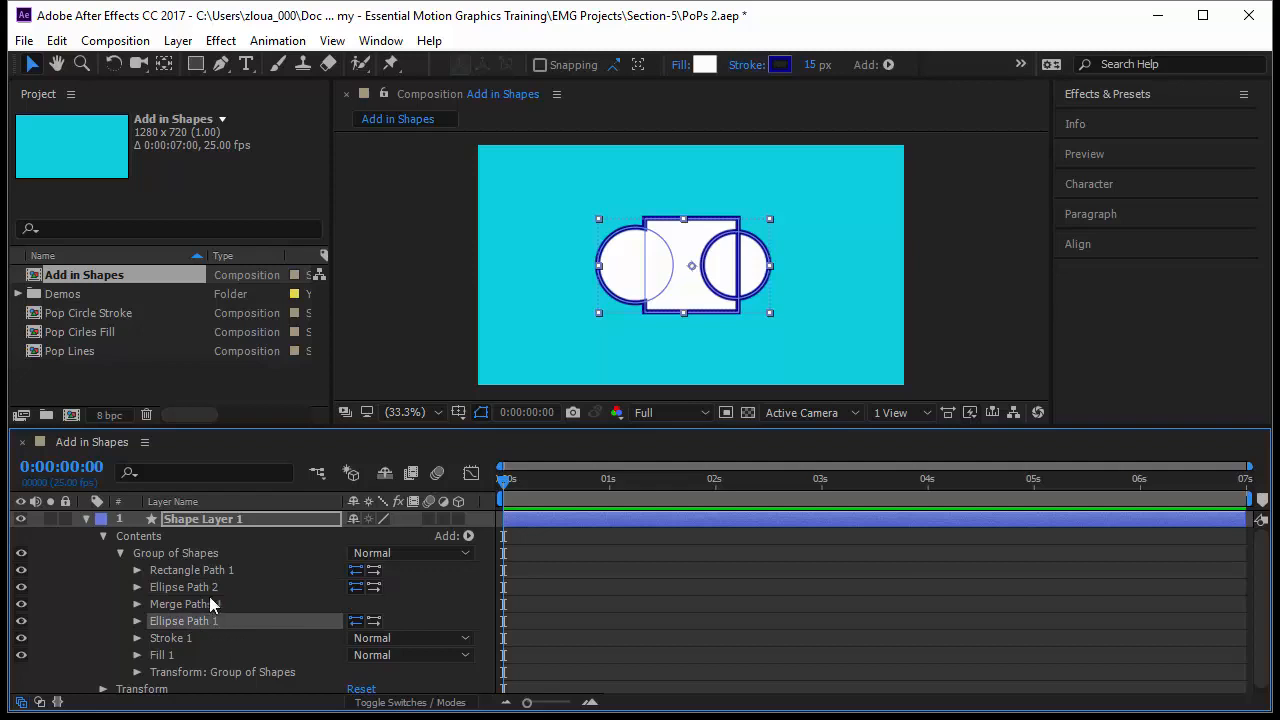
{"action": "left_click_drag", "start_coordinate": [211, 600], "coordinate": [211, 624]}
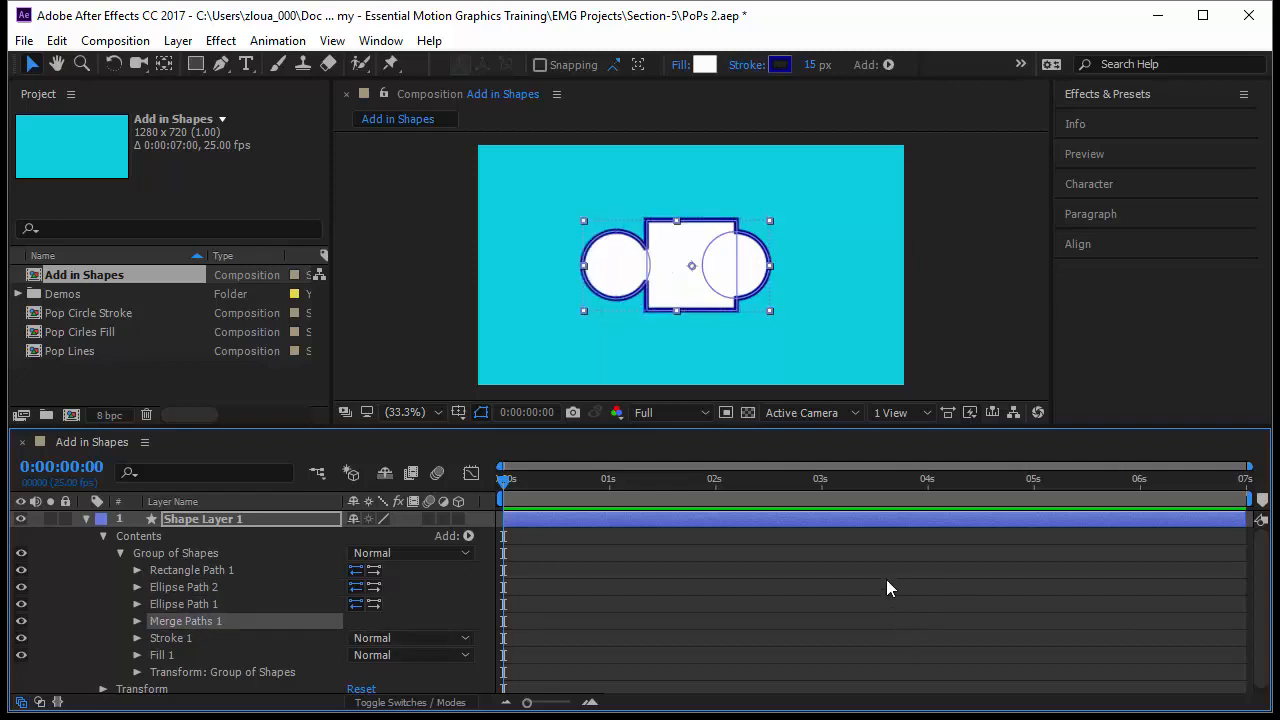
Shift Rectangle Path 1 left to overlap both ellipses evenly, and collapse Group of Shapes with the layer deselected
{"action": "left_click", "coordinate": [822, 609]}
{"action": "left_click", "coordinate": [662, 264]}
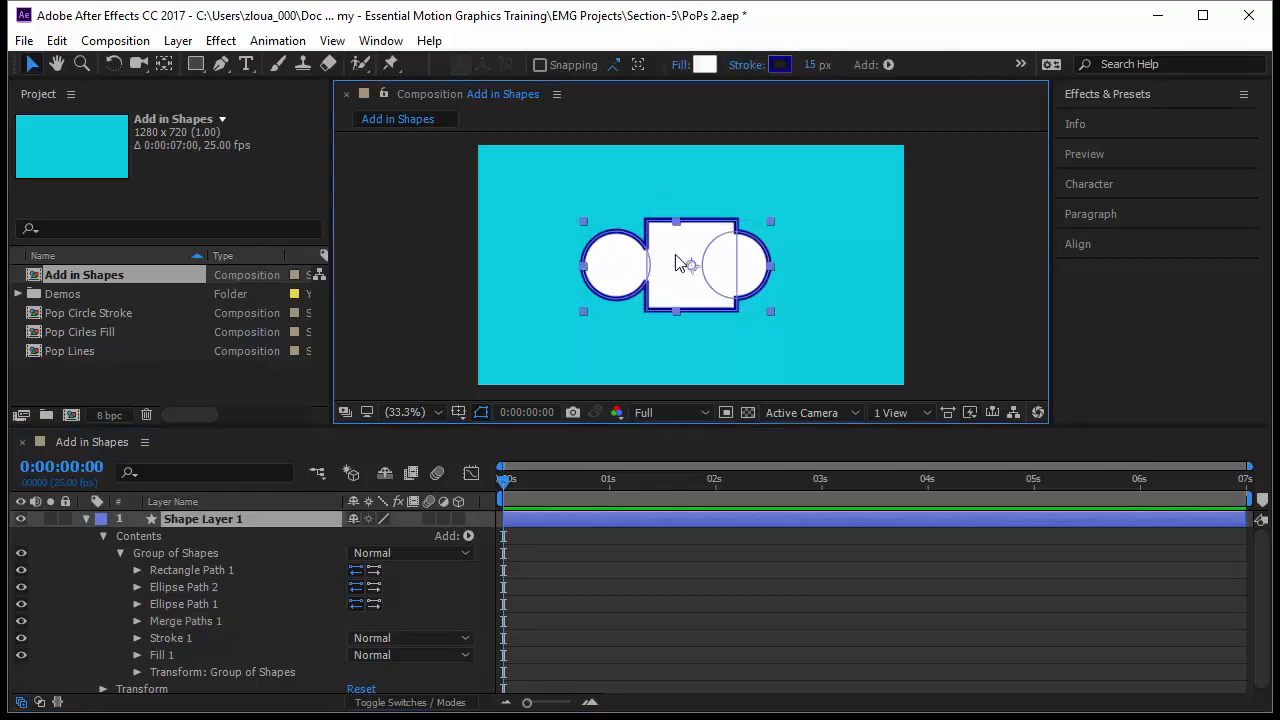
{"action": "left_click", "coordinate": [655, 228]}
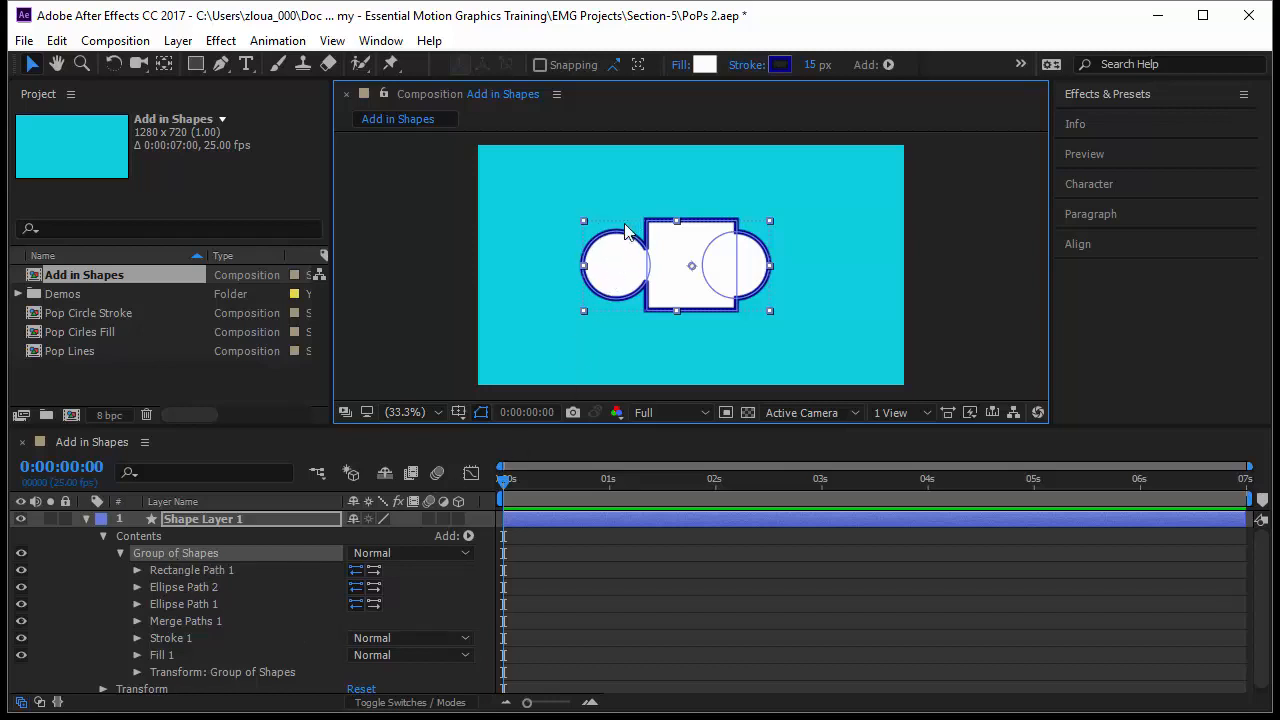
{"action": "left_click", "coordinate": [202, 570]}
{"action": "left_click", "coordinate": [137, 570]}
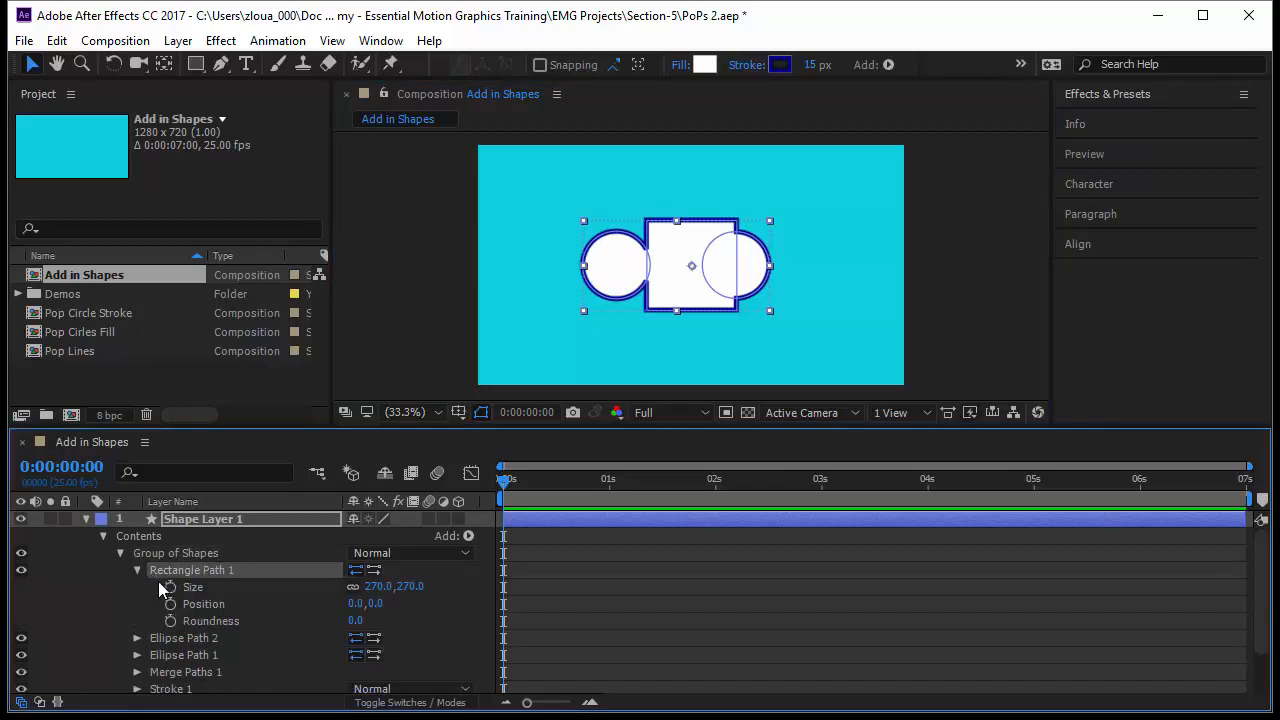
{"action": "left_click_drag", "start_coordinate": [356, 603], "coordinate": [300, 603]}
{"action": "left_click", "coordinate": [137, 570]}
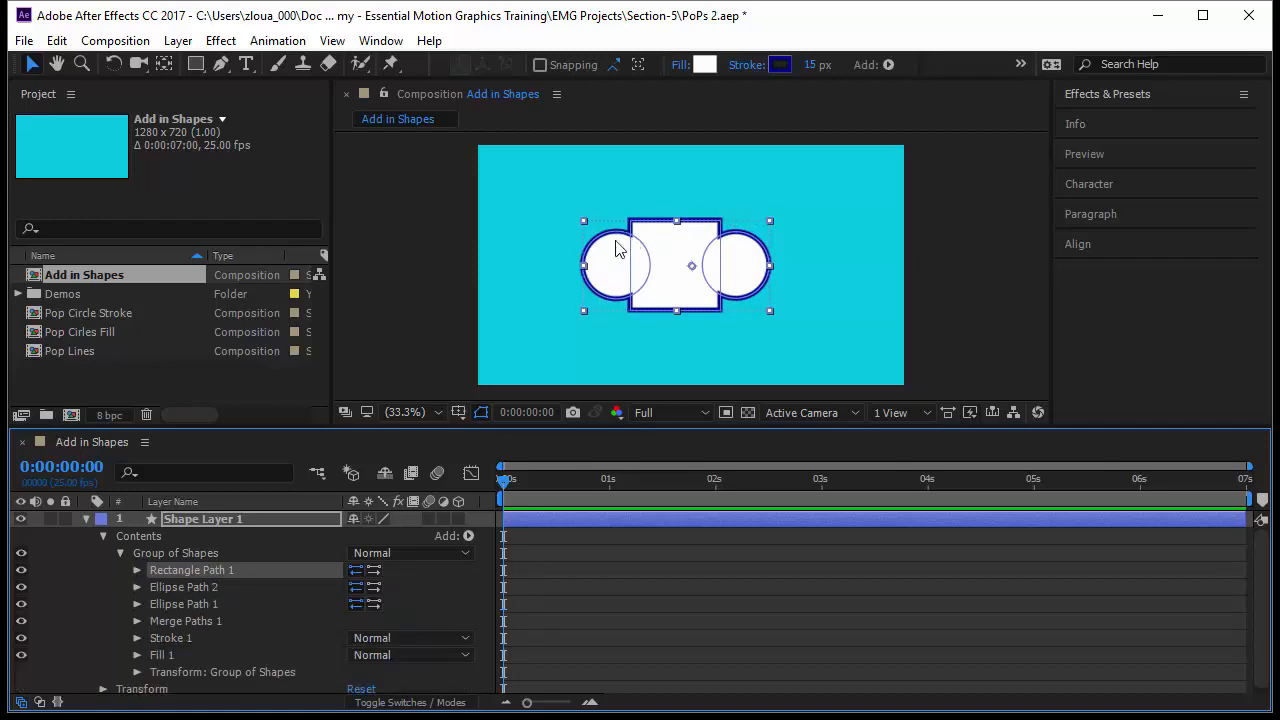
{"action": "left_click", "coordinate": [119, 555]}
{"action": "left_click", "coordinate": [264, 604]}
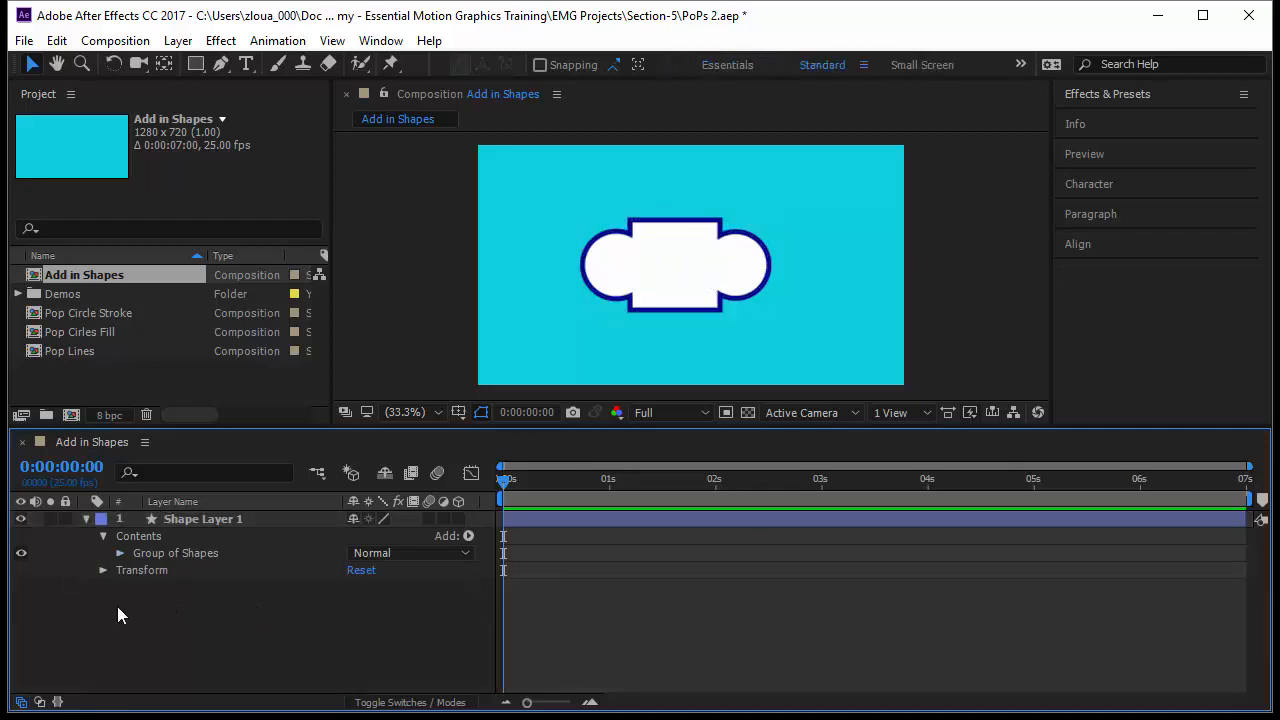
Add an ellipse path directly to the Contents of Shape Layer 1, outside Group of Shapes
{"action": "left_click", "coordinate": [152, 553]}
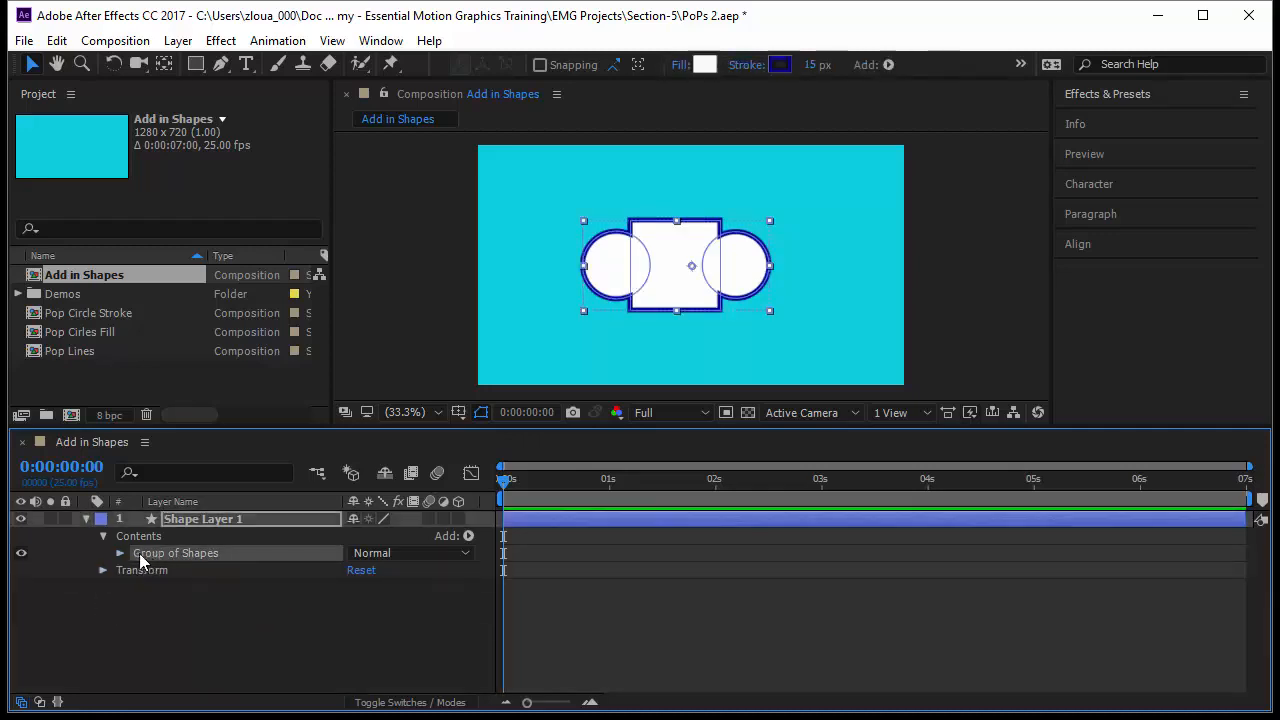
{"action": "left_click", "coordinate": [468, 536]}
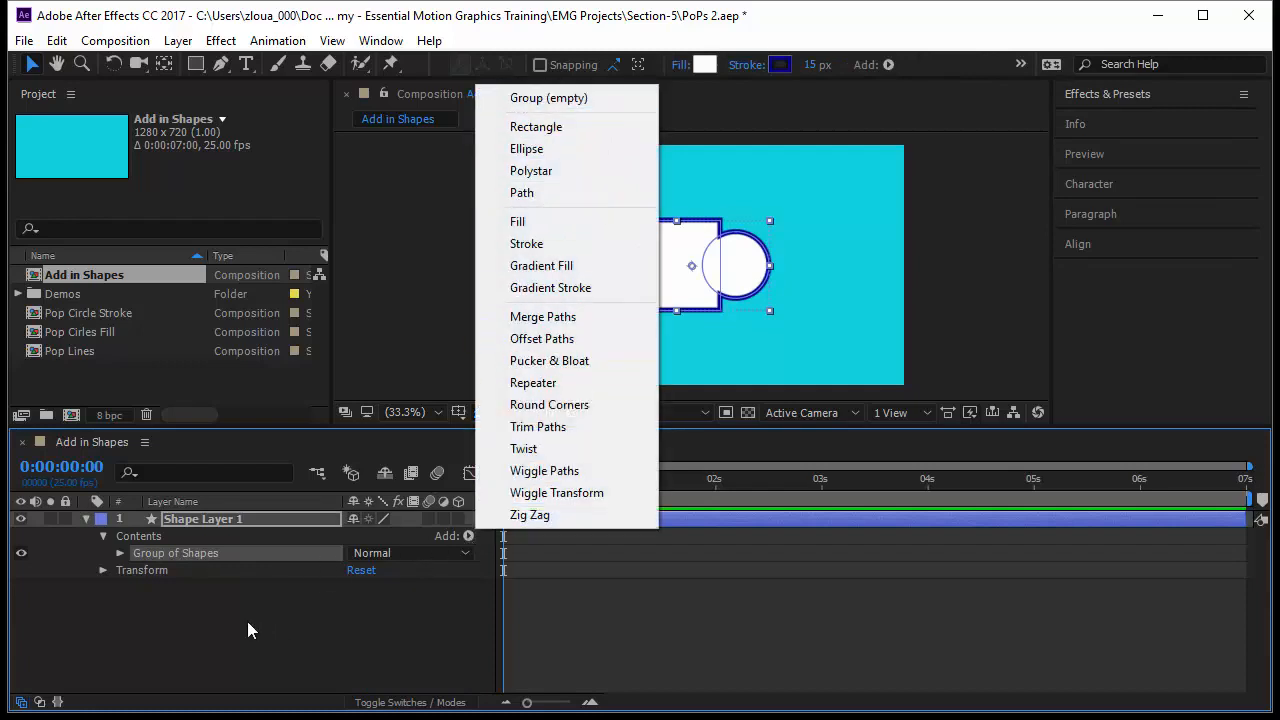
{"action": "left_click", "coordinate": [156, 585]}
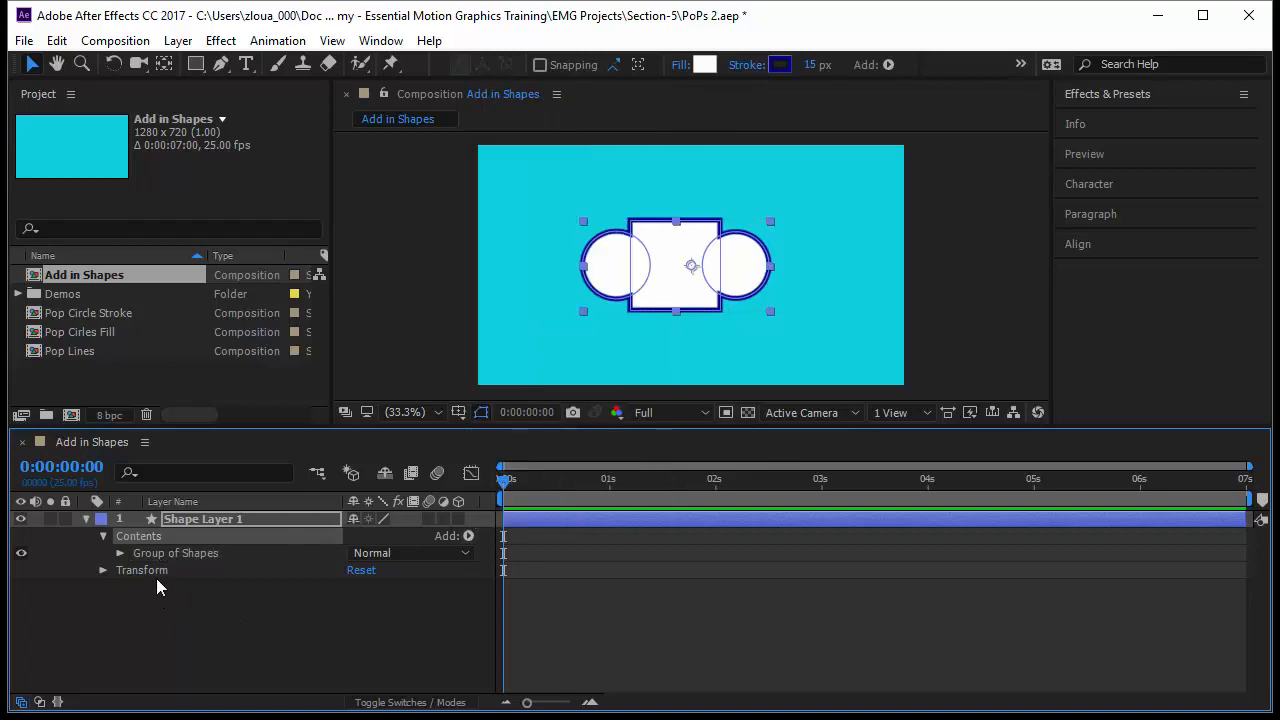
{"action": "left_click", "coordinate": [469, 537]}
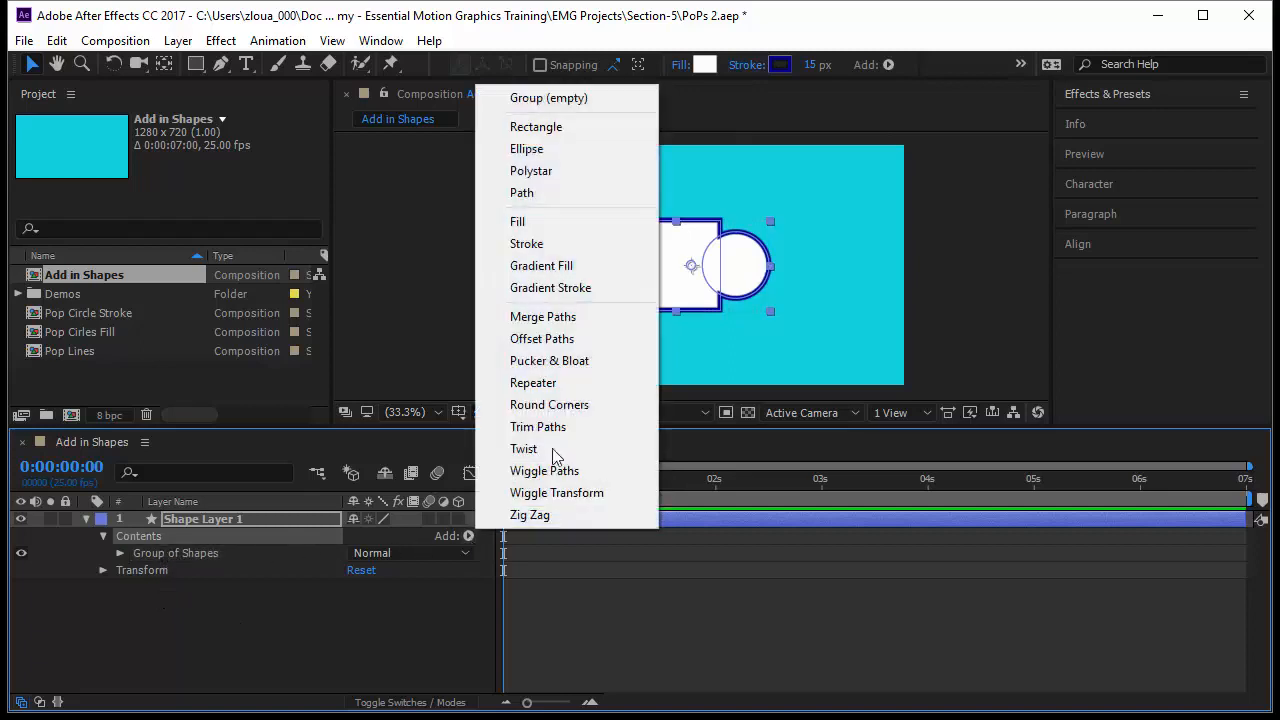
{"action": "left_click", "coordinate": [626, 152]}
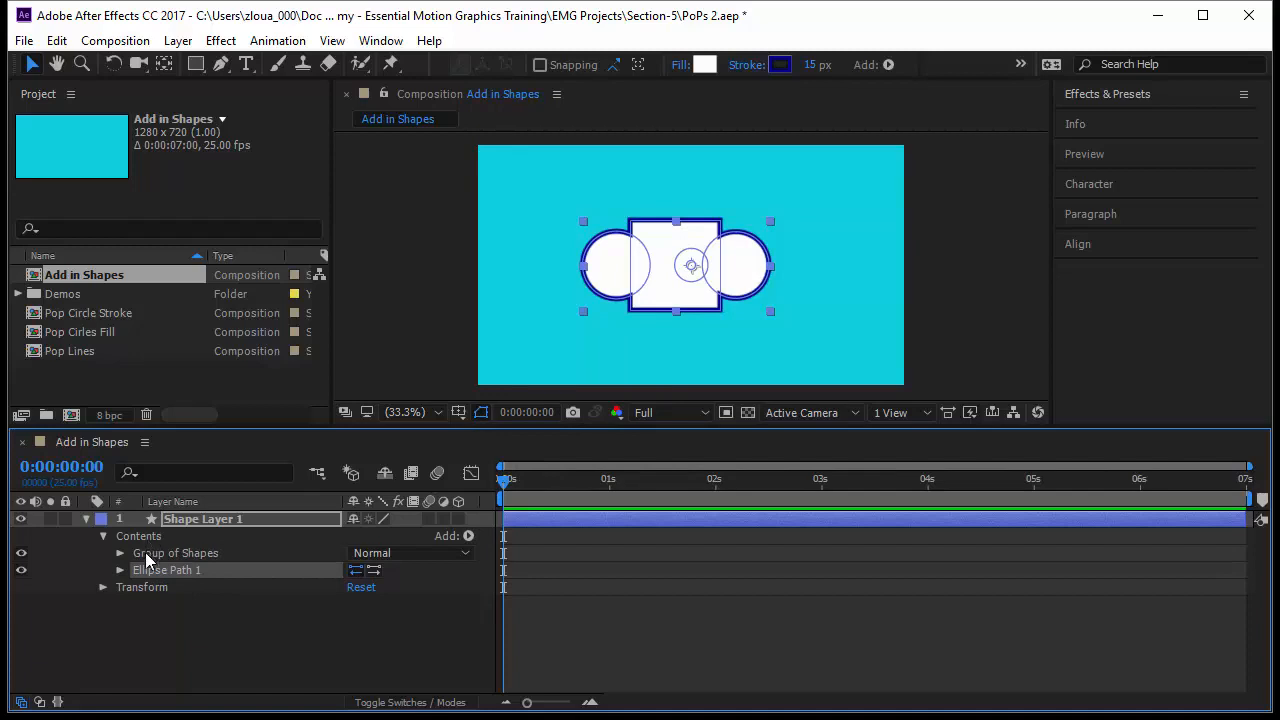
Delete the ellipse path that sits outside Group of Shapes in Shape Layer 1
{"action": "left_click", "coordinate": [195, 558]}
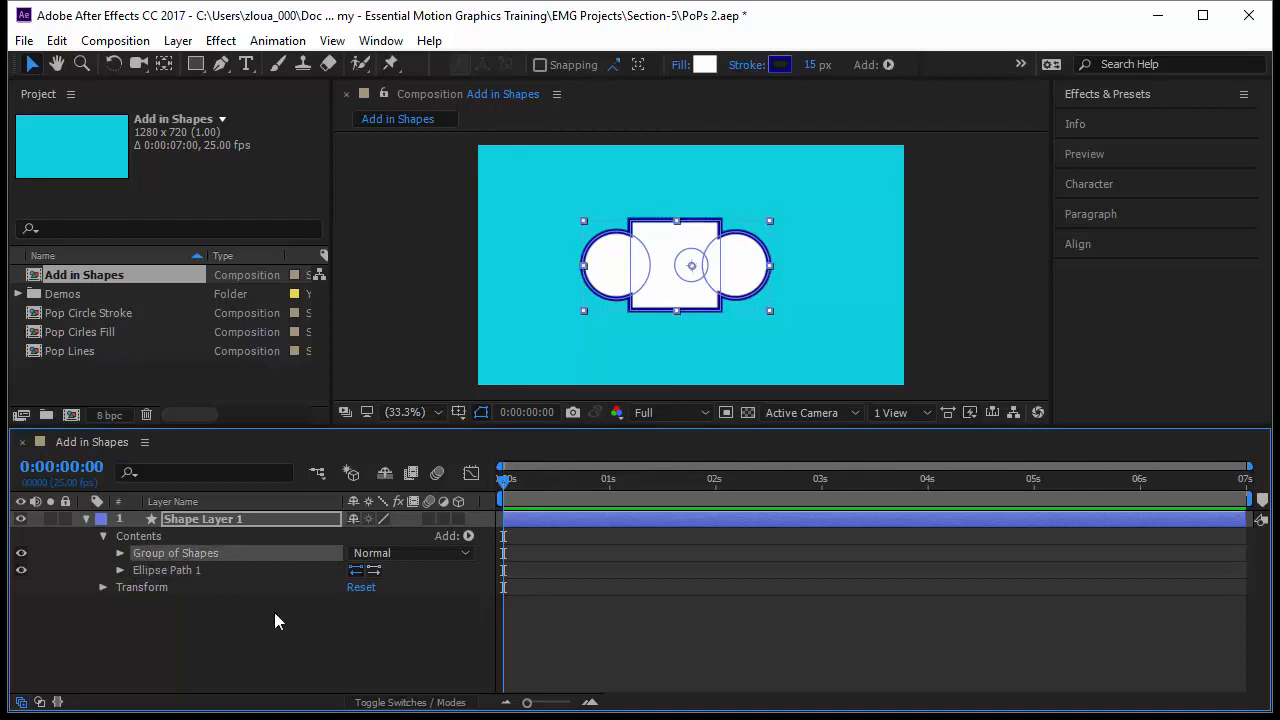
{"action": "left_click", "coordinate": [165, 569]}
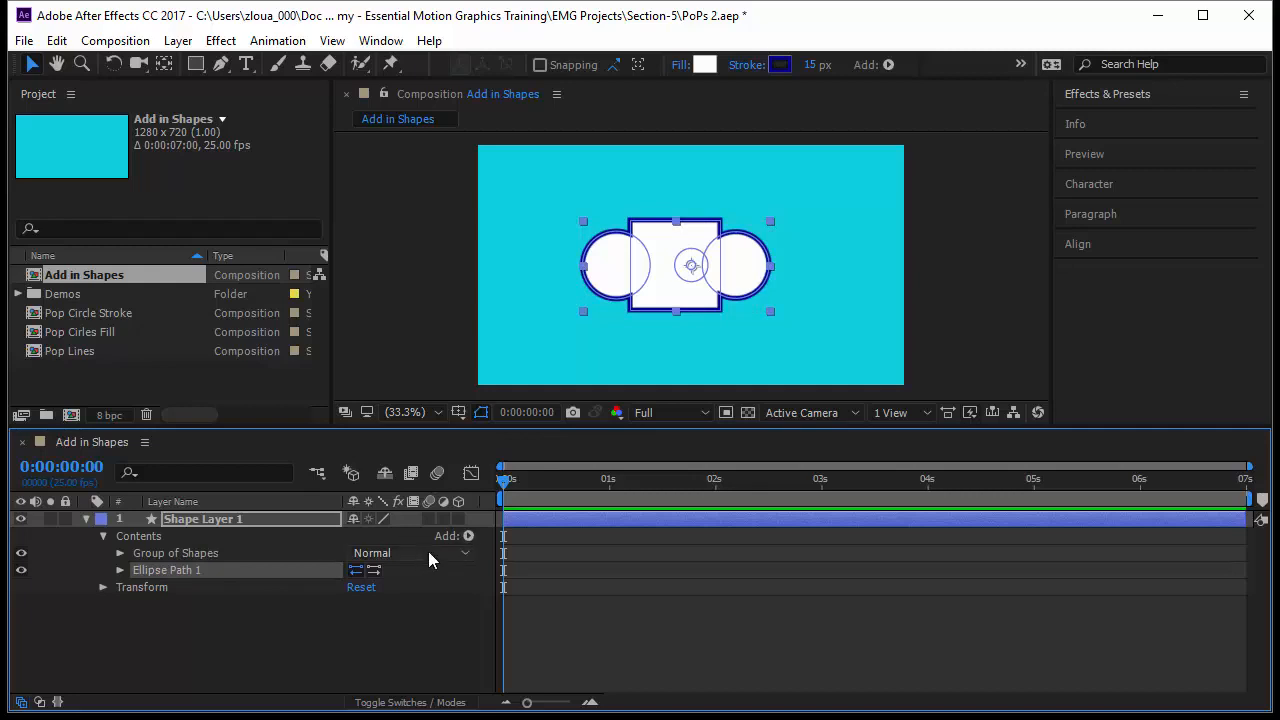
{"action": "key", "text": "Delete"}
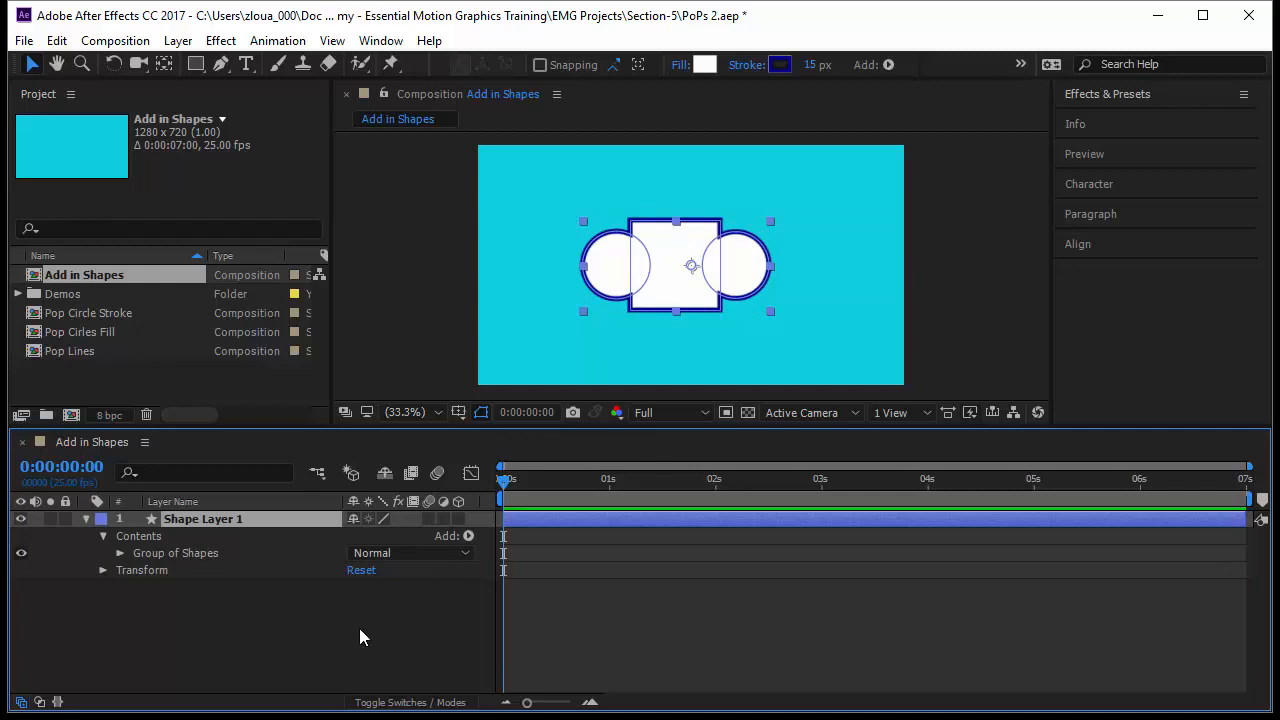
Open the list of shape items and path operations that can be added to Shape Layer 1
{"action": "left_click", "coordinate": [467, 536]}
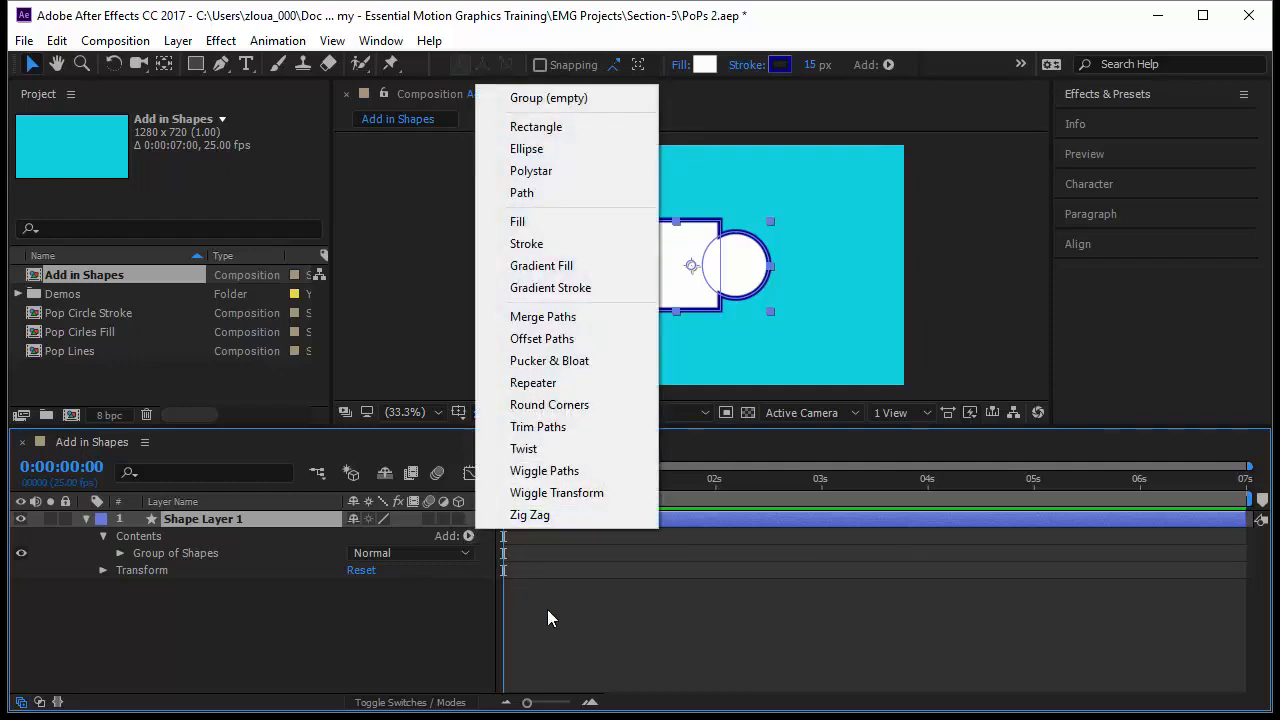